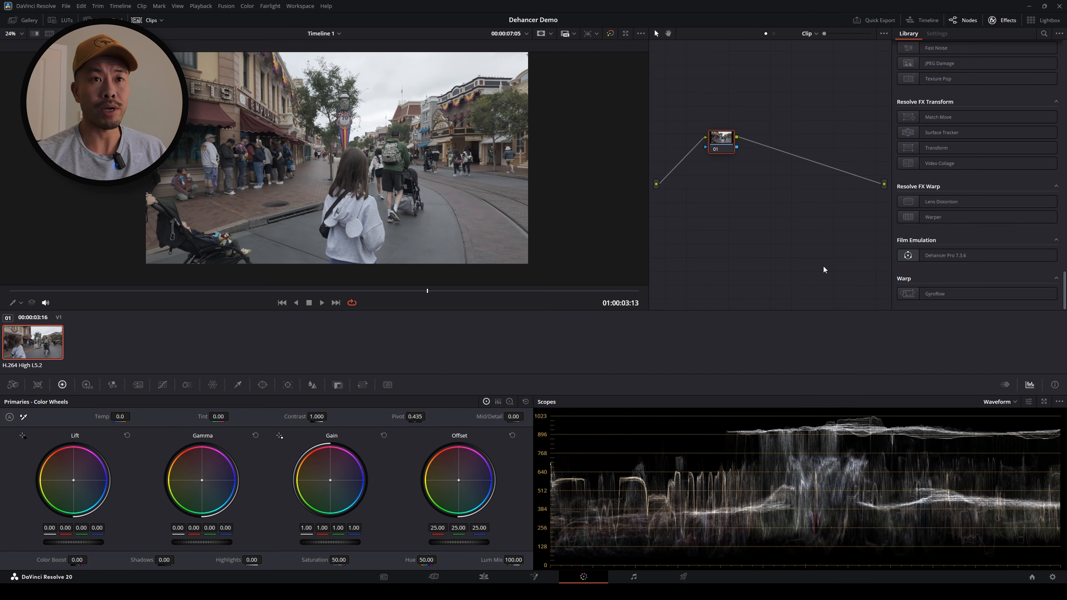
# Add a second serial node after the clip's first node and space the two nodes apart
pyautogui.moveTo(723, 142); pyautogui.dragTo(706, 192)
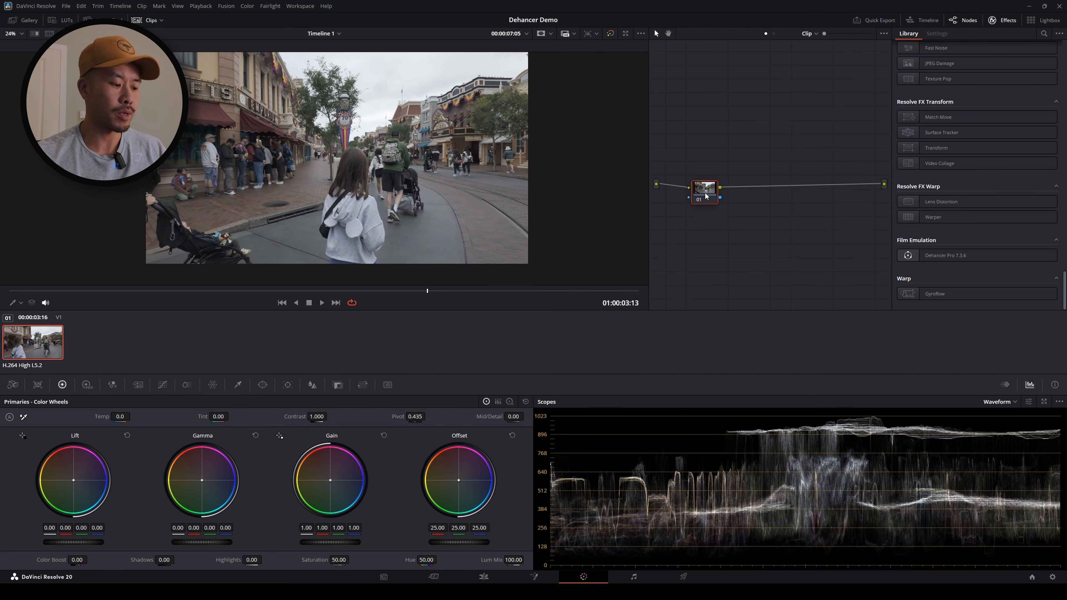
pyautogui.hotkey('alt', 's')
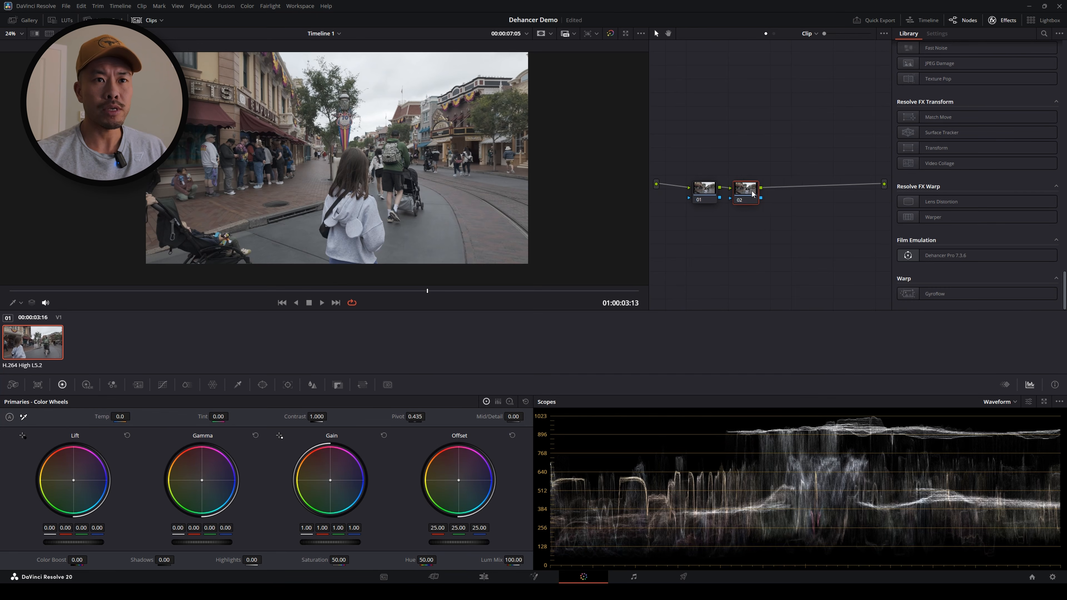
pyautogui.moveTo(712, 198); pyautogui.dragTo(721, 200)
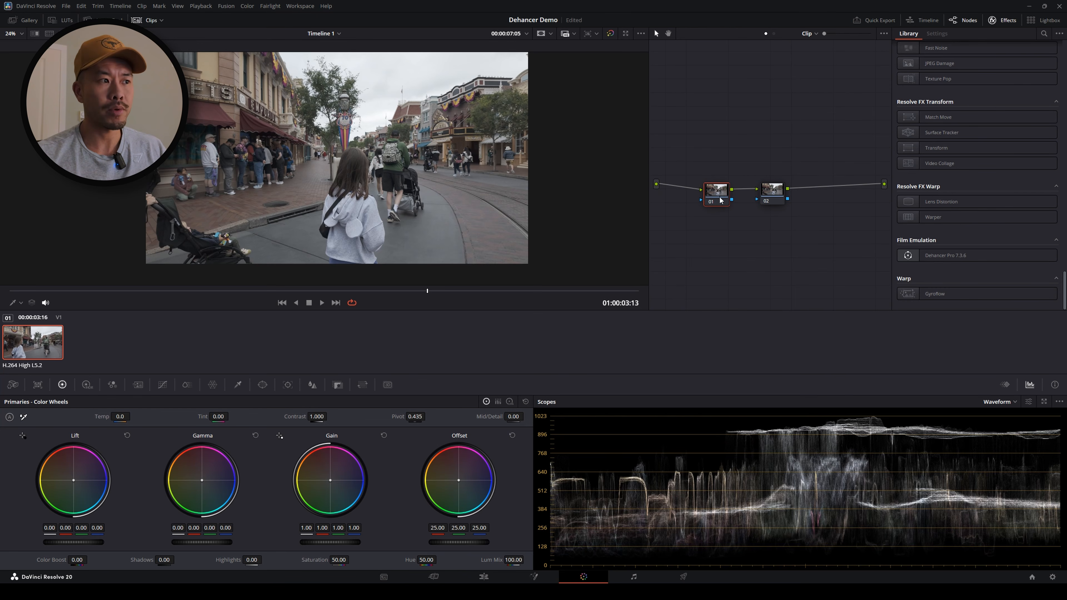
# Label the first node REC709 LUT
pyautogui.rightClick(720, 201)
pyautogui.click(736, 215)
pyautogui.write('REC709 LUT')
pyautogui.press('Return')
# Label the second node DEHANCER
pyautogui.click(773, 190)
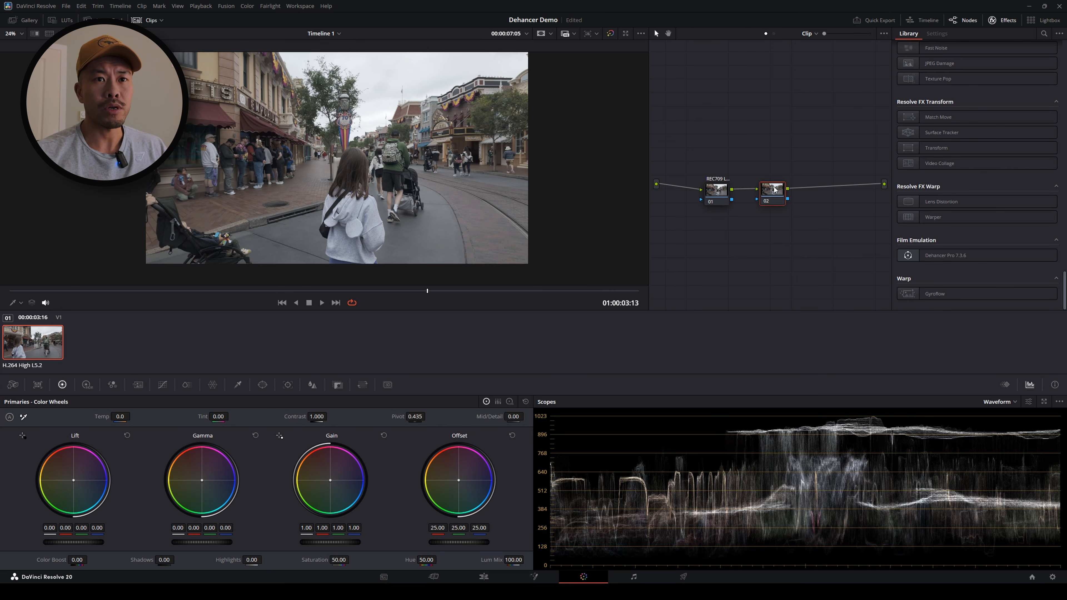
pyautogui.rightClick(774, 188)
pyautogui.click(807, 204)
pyautogui.write('DE')
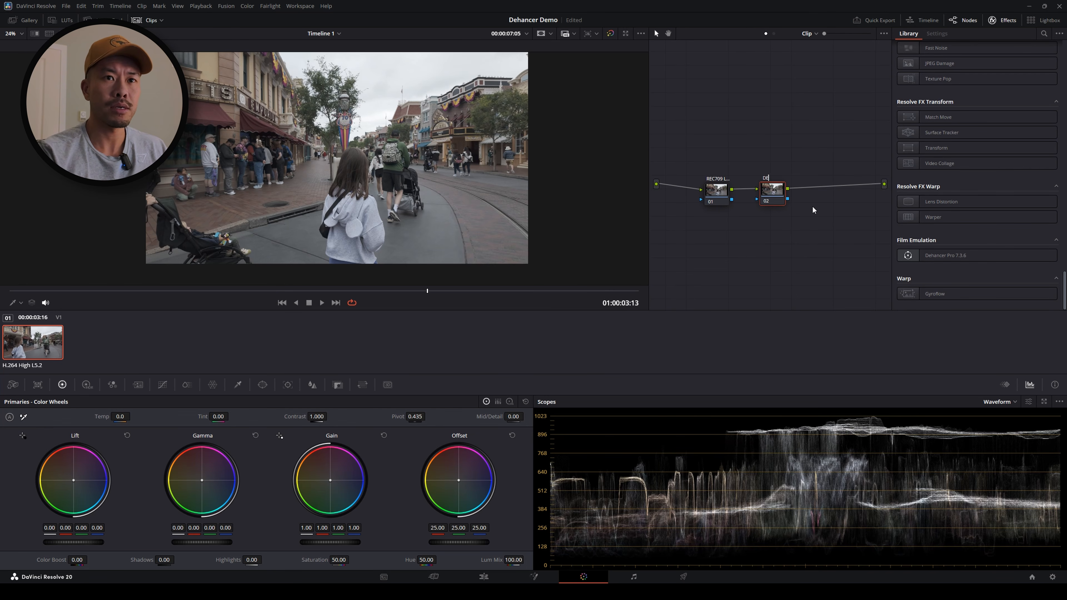
pyautogui.write('HANCER')
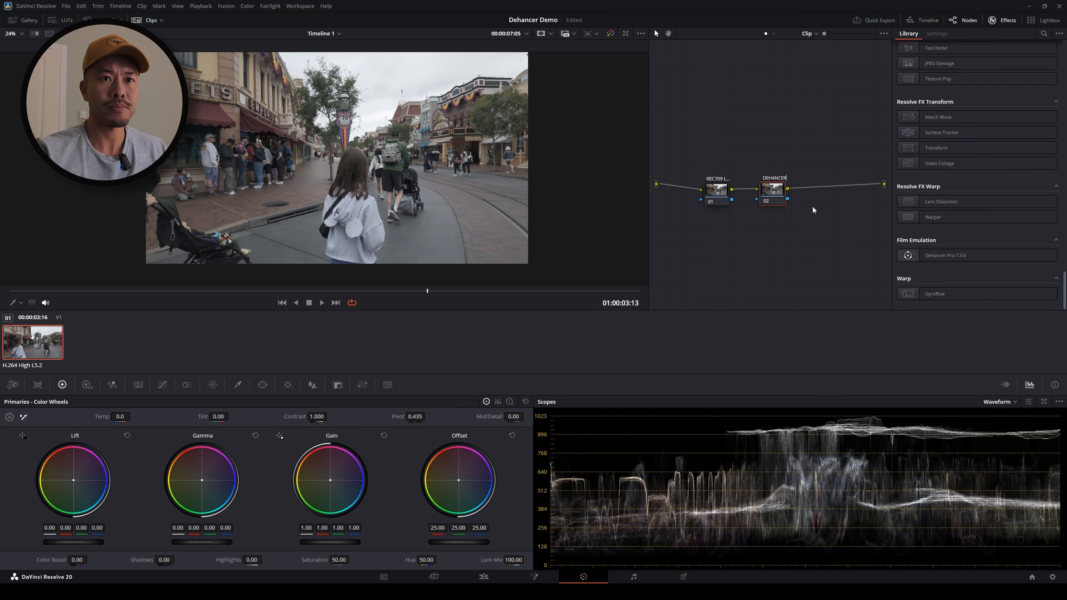
pyautogui.press('Return')
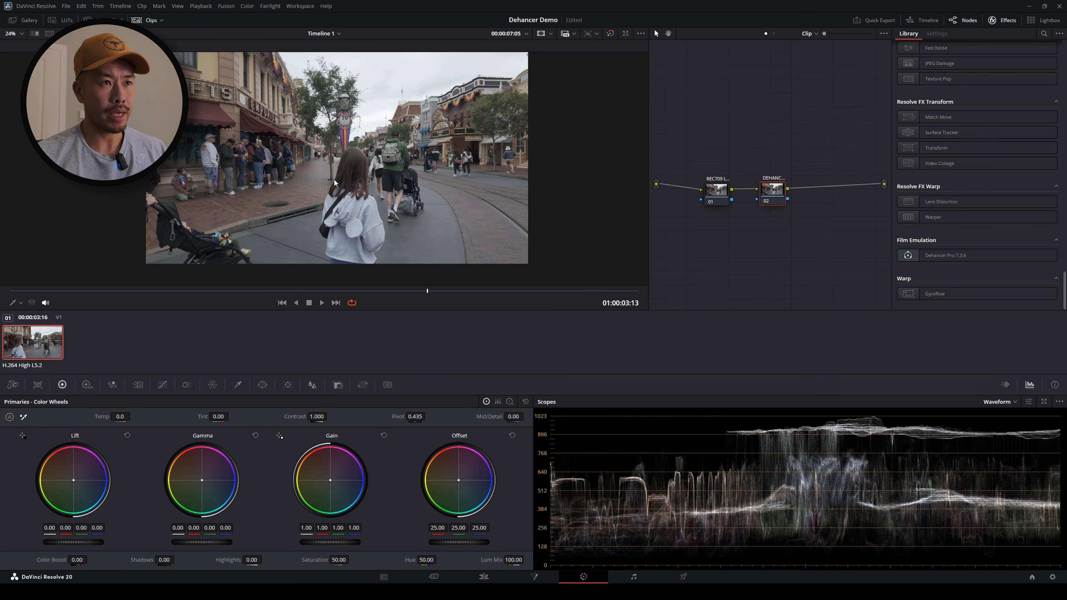
# Apply the DJI OSMO Pocket 3 D-Log M to Rec.709 V1 LUT to the REC709 LUT node
pyautogui.click(716, 190)
pyautogui.rightClick(716, 190)
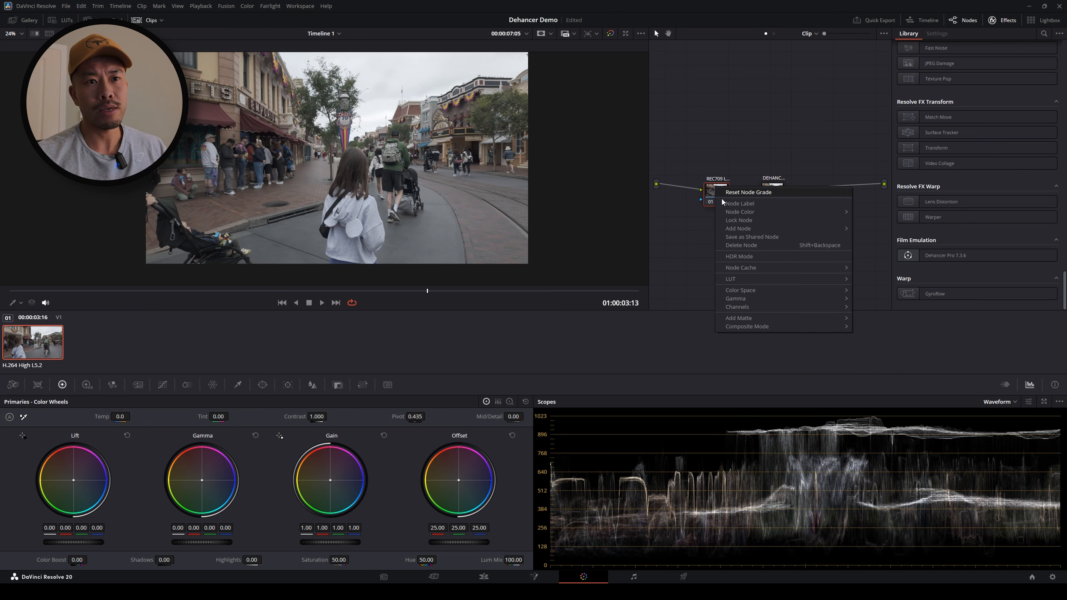
pyautogui.moveTo(738, 281)
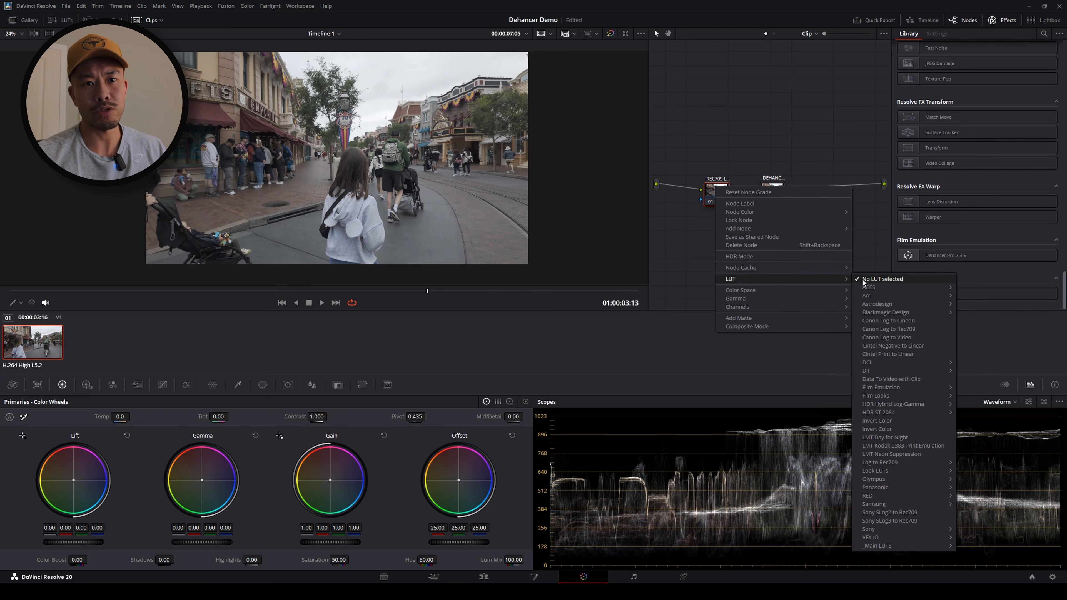
pyautogui.moveTo(873, 372)
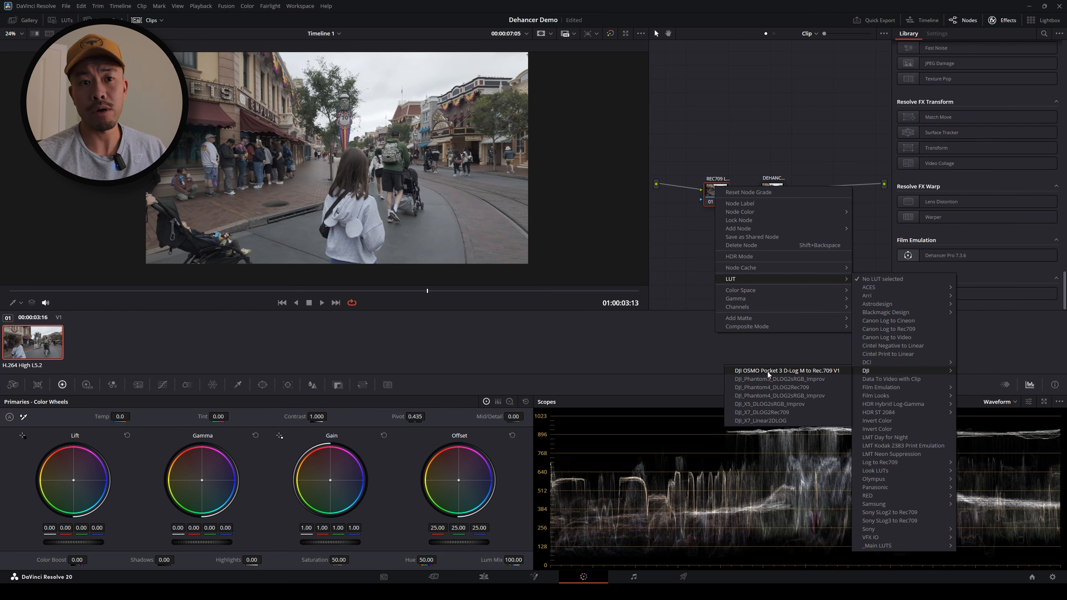
pyautogui.click(809, 371)
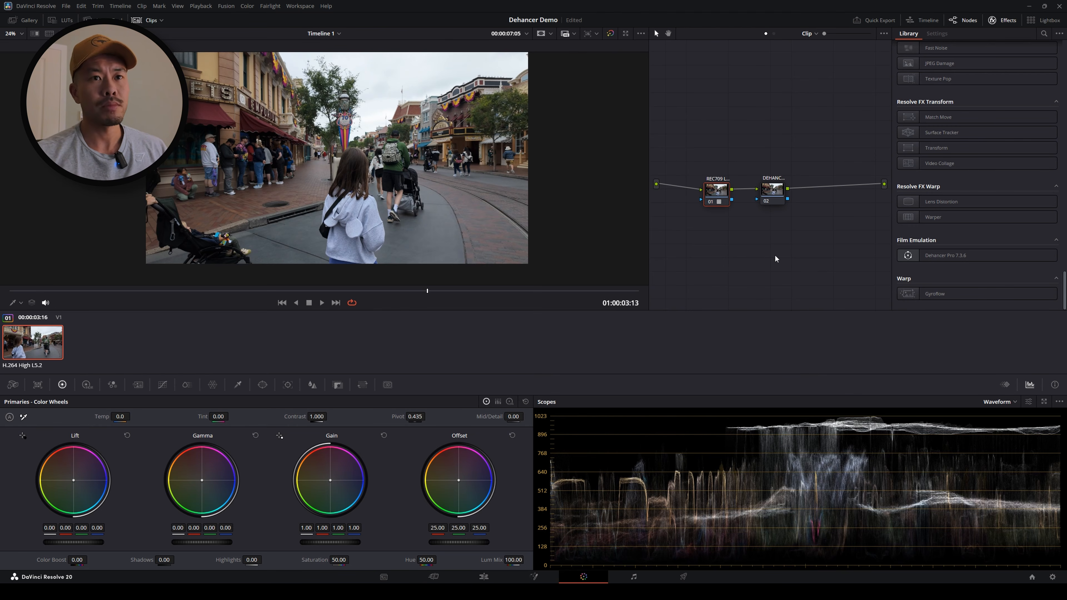
# Apply the Dehancer Pro 7.3.6 film emulation effect to the DEHANCER node
pyautogui.click(774, 190)
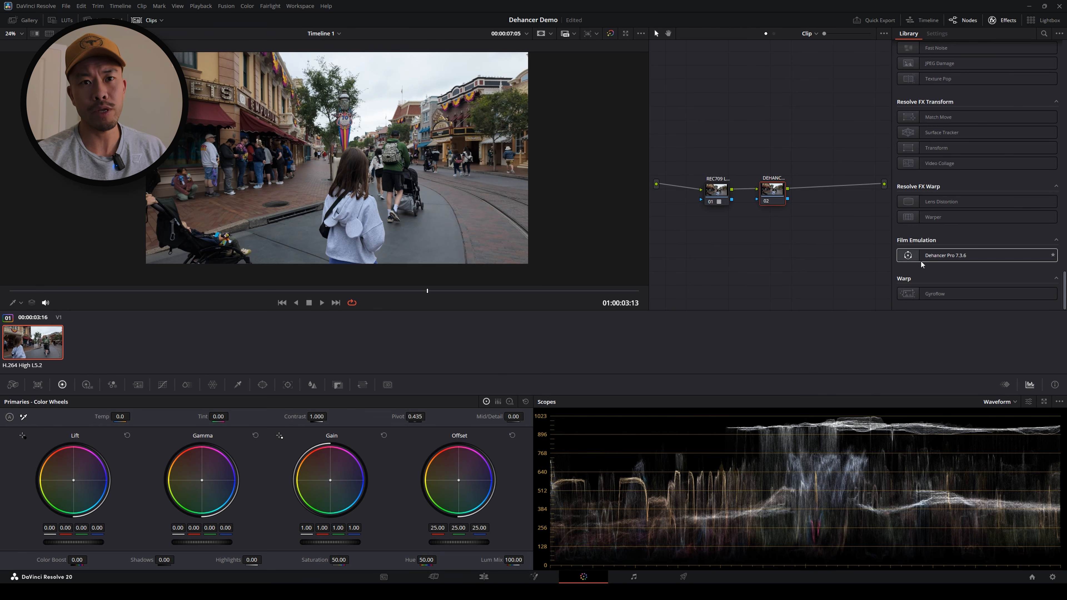
pyautogui.moveTo(937, 257); pyautogui.dragTo(770, 193)
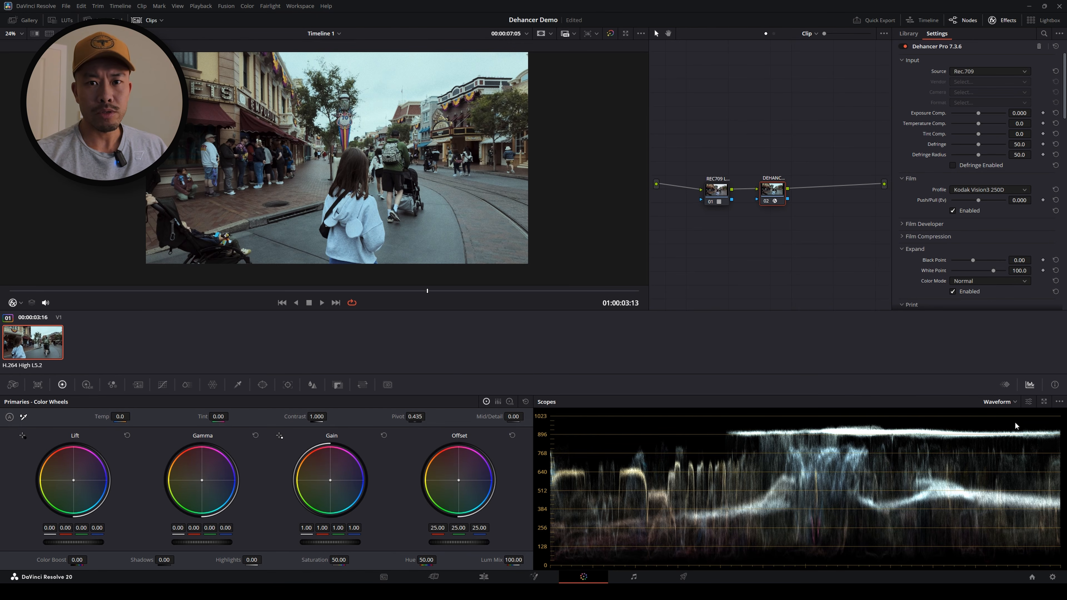
# Detach the waveform scopes into a floating window and expand the viewer to fill the workspace
pyautogui.click(1044, 401)
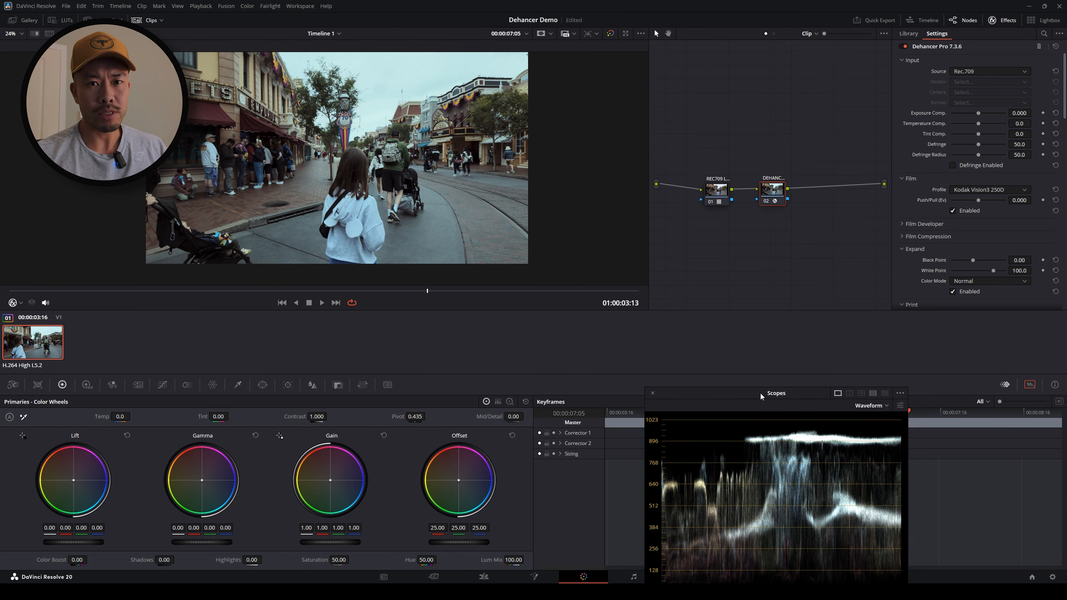
pyautogui.moveTo(763, 397); pyautogui.dragTo(788, 342)
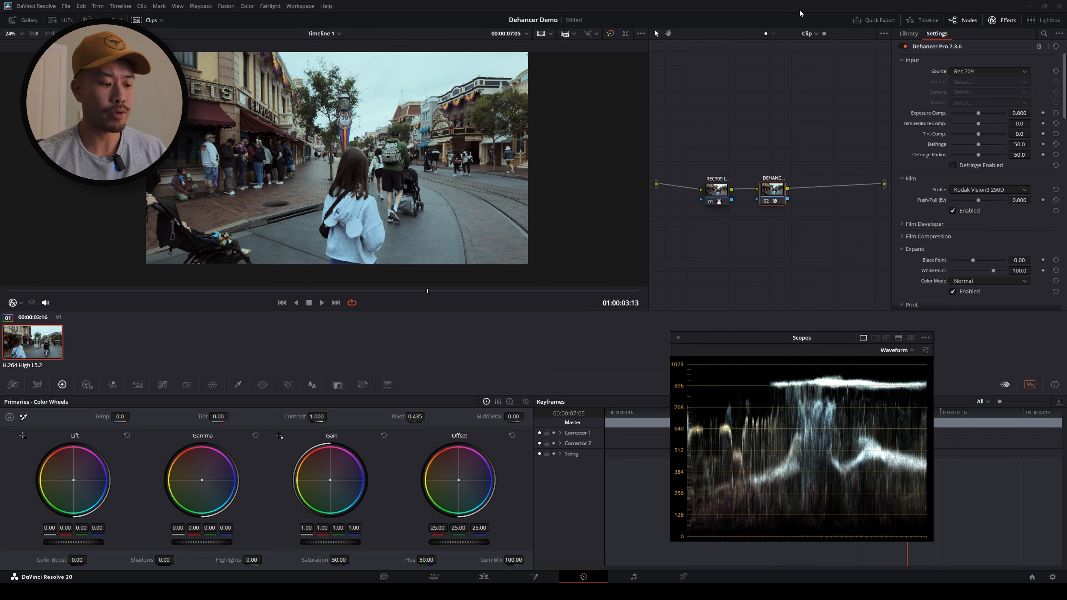
pyautogui.hotkey('shift', 'f')
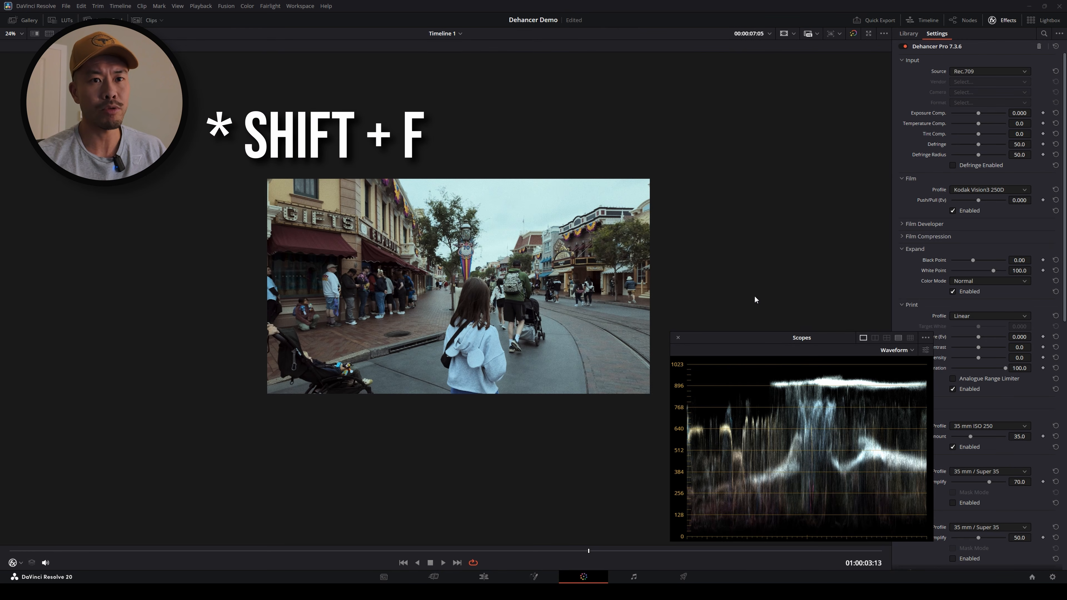
pyautogui.moveTo(755, 342); pyautogui.dragTo(786, 345)
# Widen the effect settings area and enlarge the clip in the viewer to 39%, keeping the scopes clear of the main subject
pyautogui.moveTo(891, 155); pyautogui.dragTo(802, 167)
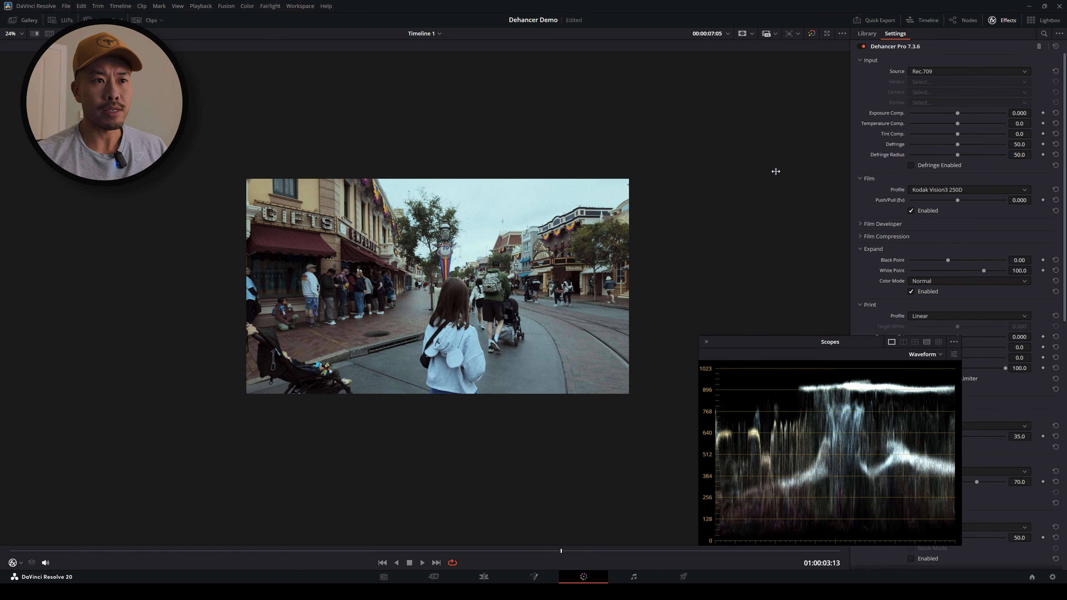
pyautogui.scroll(5, 407, 337)
pyautogui.moveTo(471, 322); pyautogui.dragTo(450, 366)
pyautogui.moveTo(802, 347); pyautogui.dragTo(759, 385)
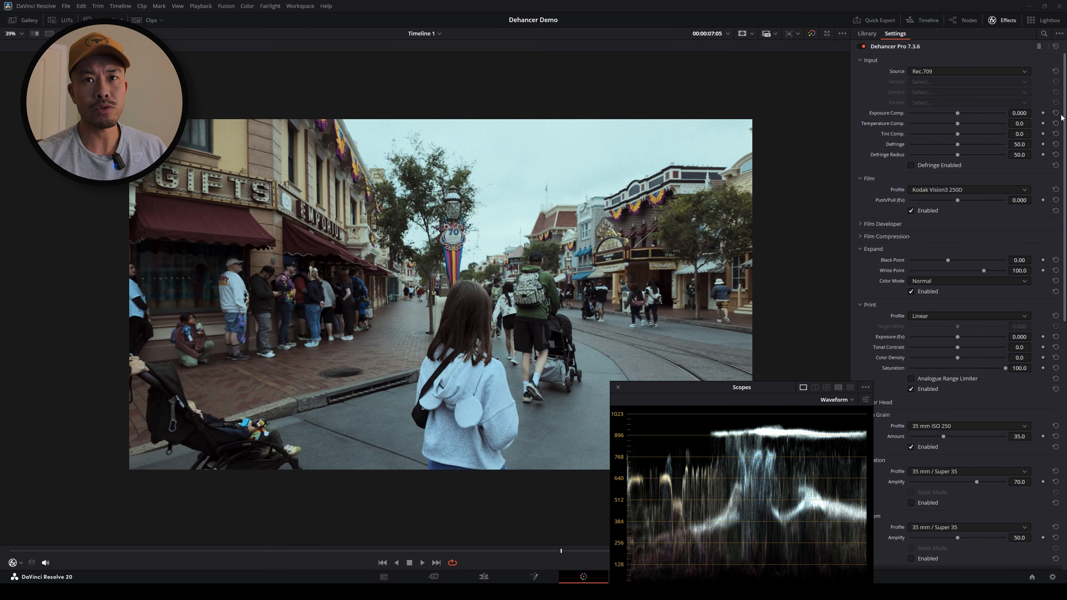
# Disable all Dehancer tools from the effect's options, keeping the floating scopes clear of the settings
pyautogui.moveTo(1064, 112); pyautogui.dragTo(1066, 360)
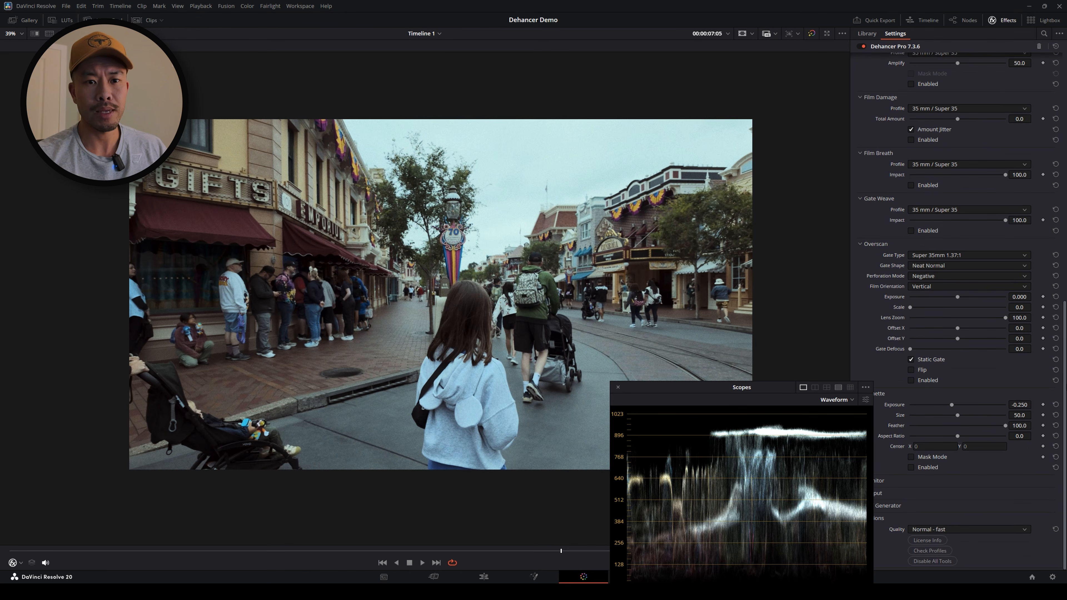
pyautogui.moveTo(770, 388); pyautogui.dragTo(741, 382)
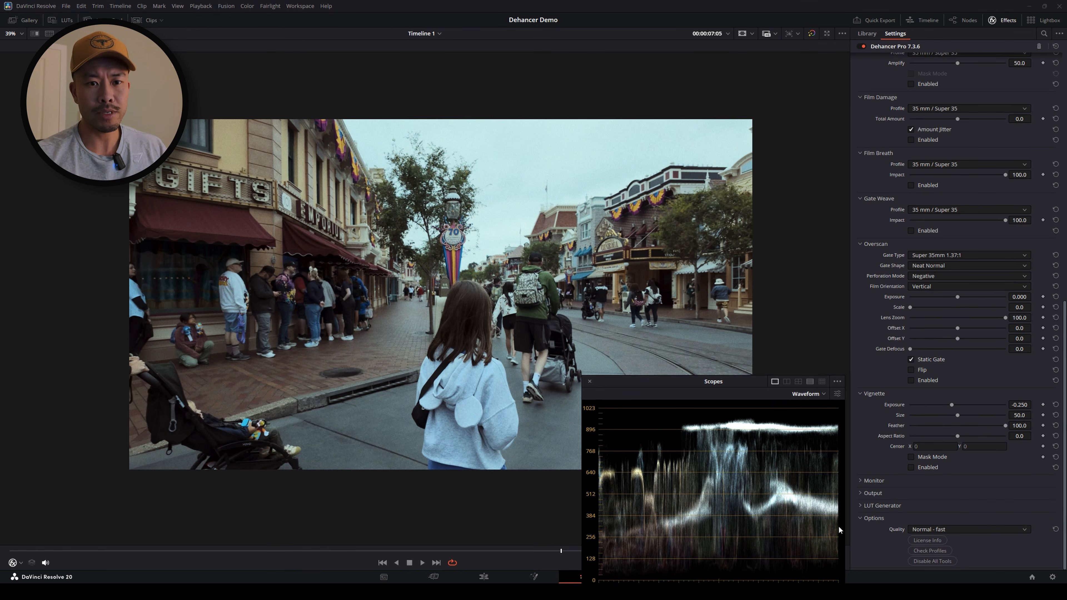
pyautogui.click(928, 560)
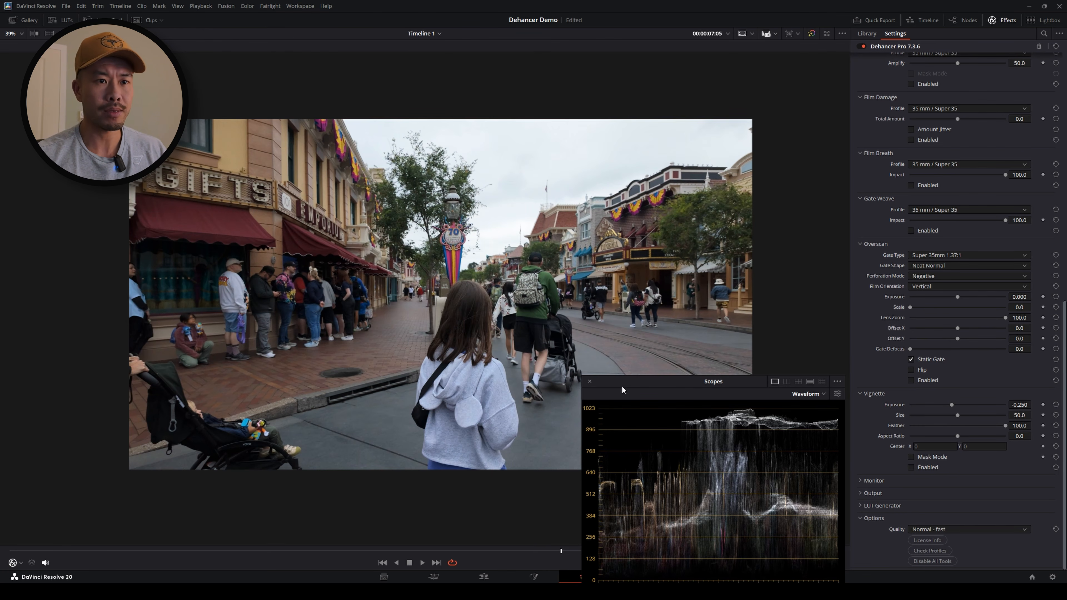
# Collapse the Dehancer setting groups and expand only the Input group
pyautogui.moveTo(622, 391); pyautogui.dragTo(730, 374)
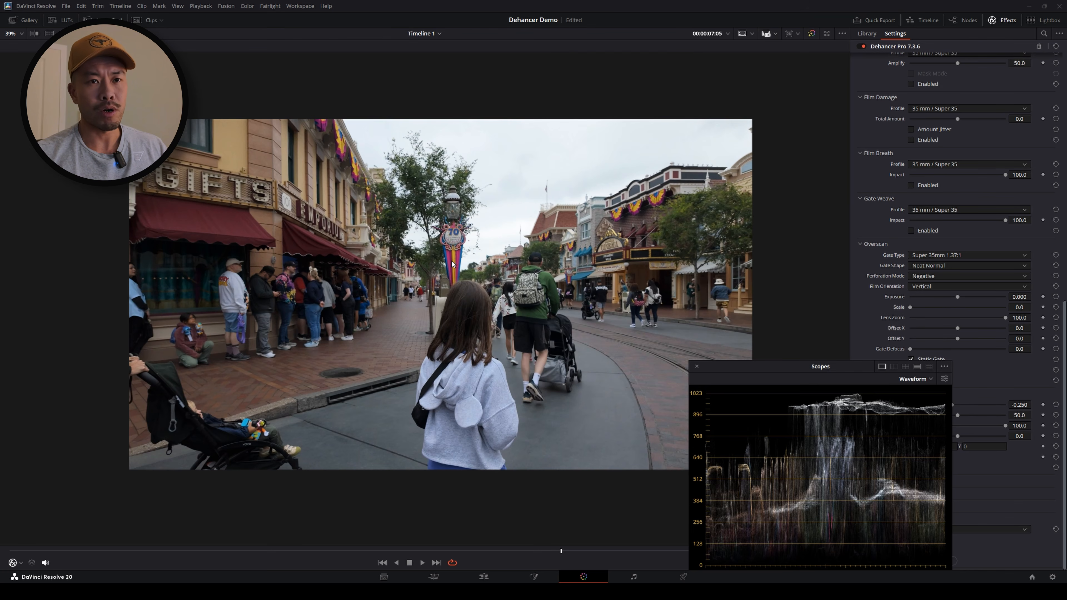
pyautogui.scroll(10, 957, 252)
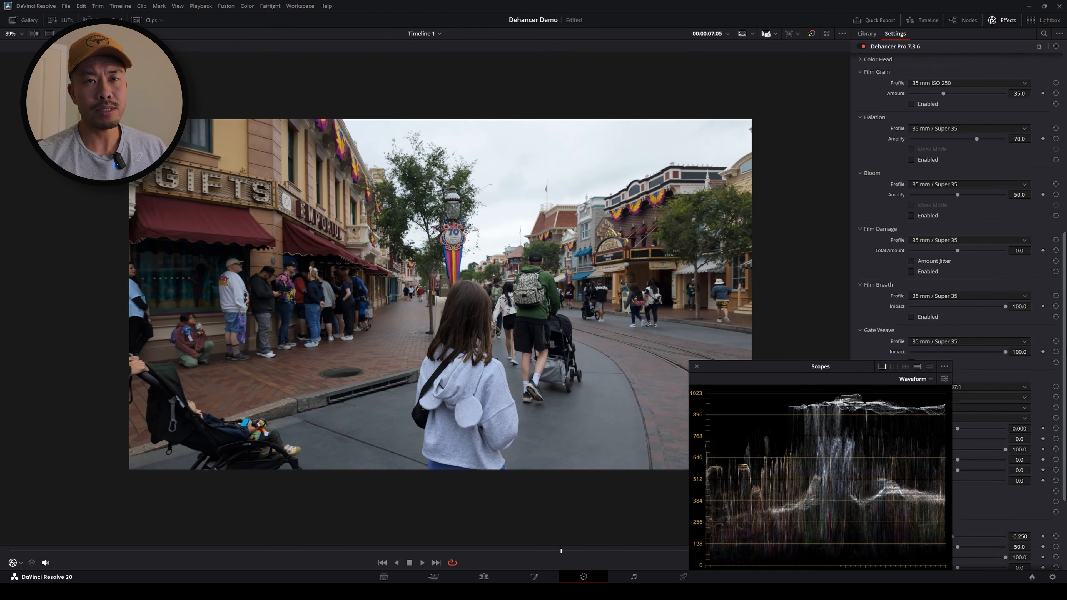
pyautogui.moveTo(855, 366); pyautogui.dragTo(781, 391)
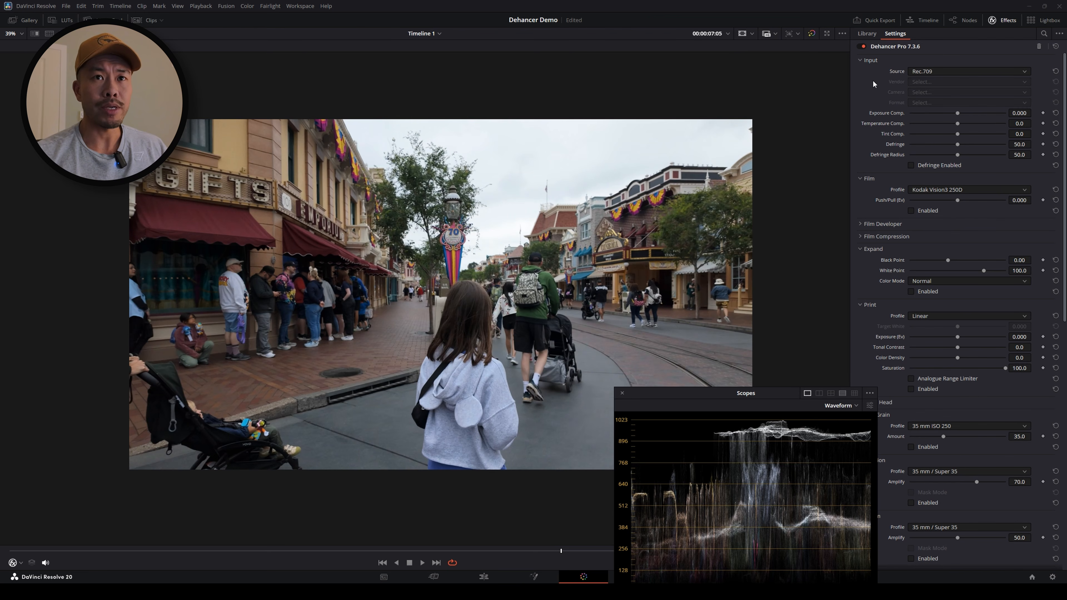
pyautogui.click(867, 61)
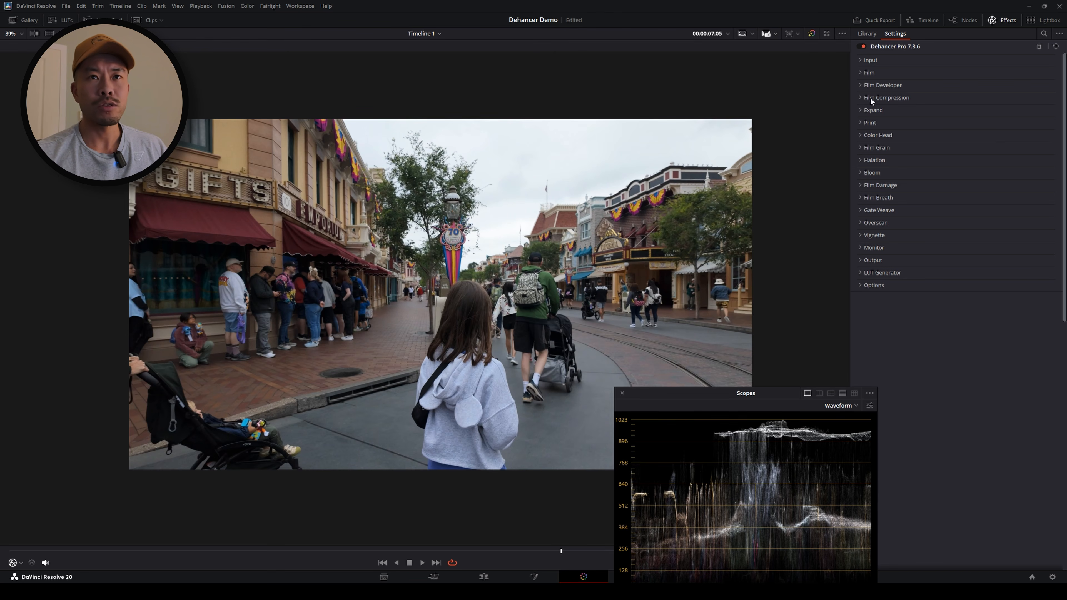
pyautogui.click(866, 61)
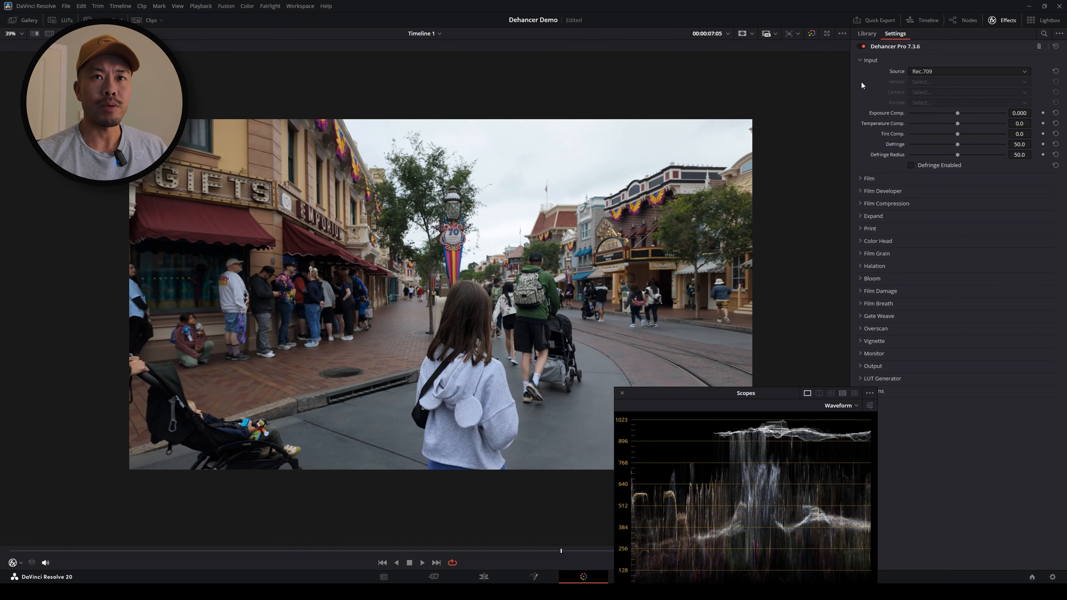
# Set the Dehancer input source to Choose Camera with vendor DJI and camera OSMO Pocket 3
pyautogui.click(932, 71)
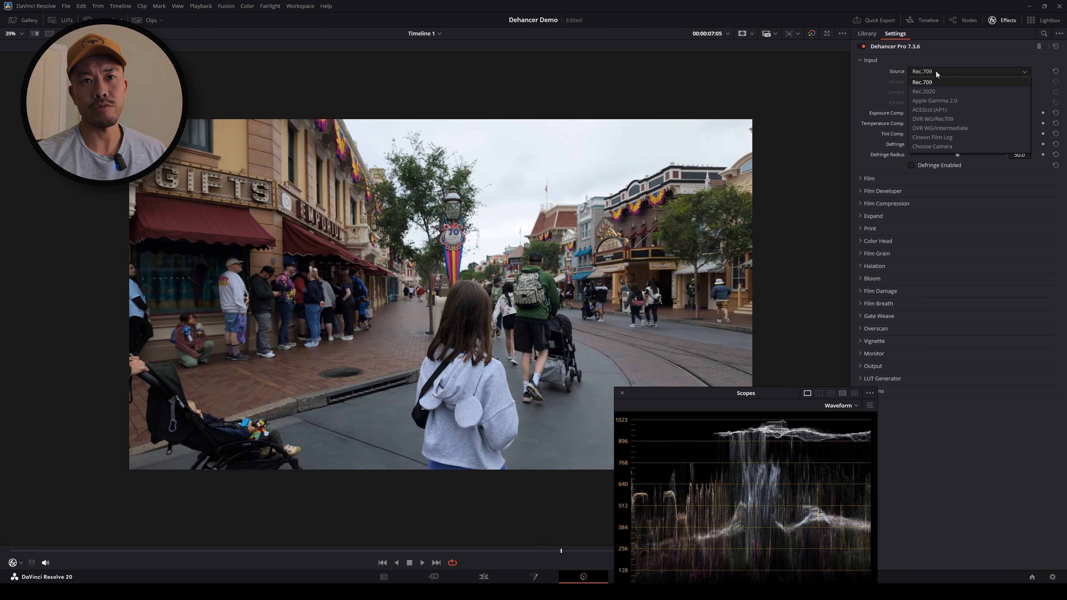
pyautogui.click(932, 147)
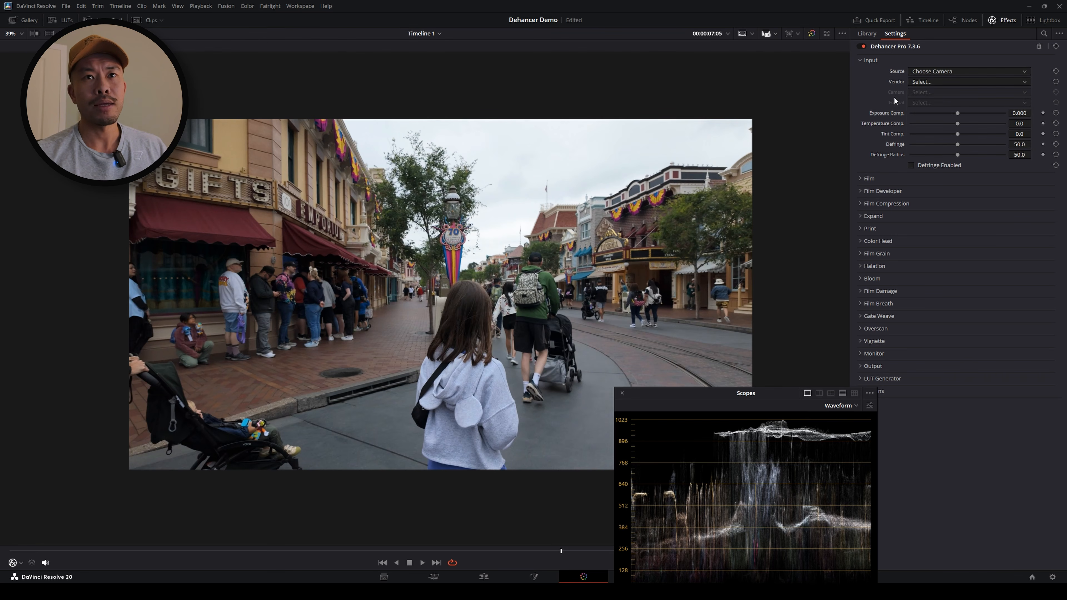
pyautogui.click(924, 82)
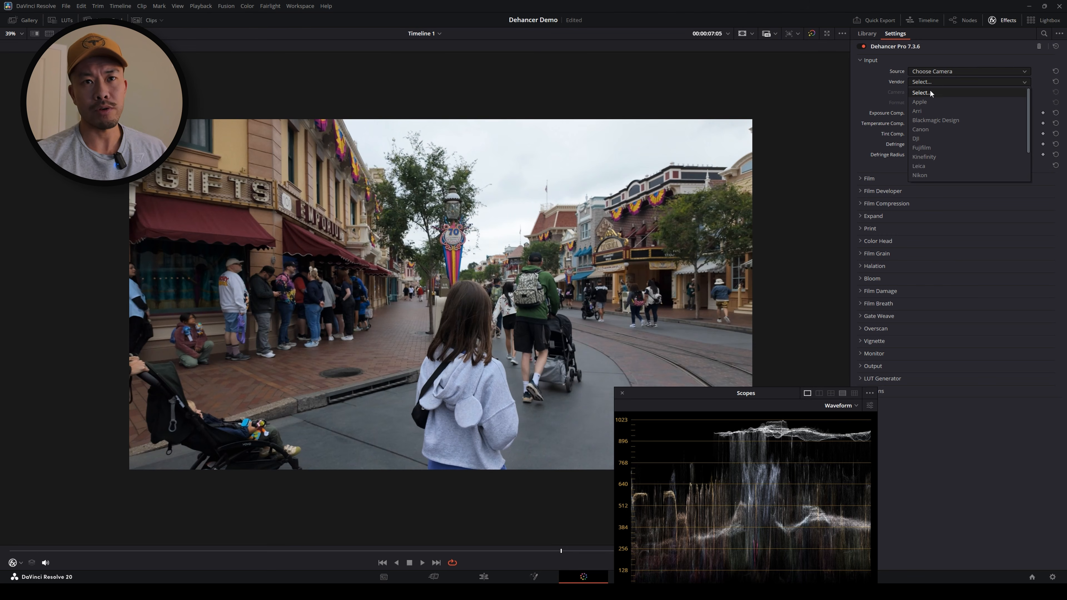
pyautogui.click(922, 139)
pyautogui.click(931, 92)
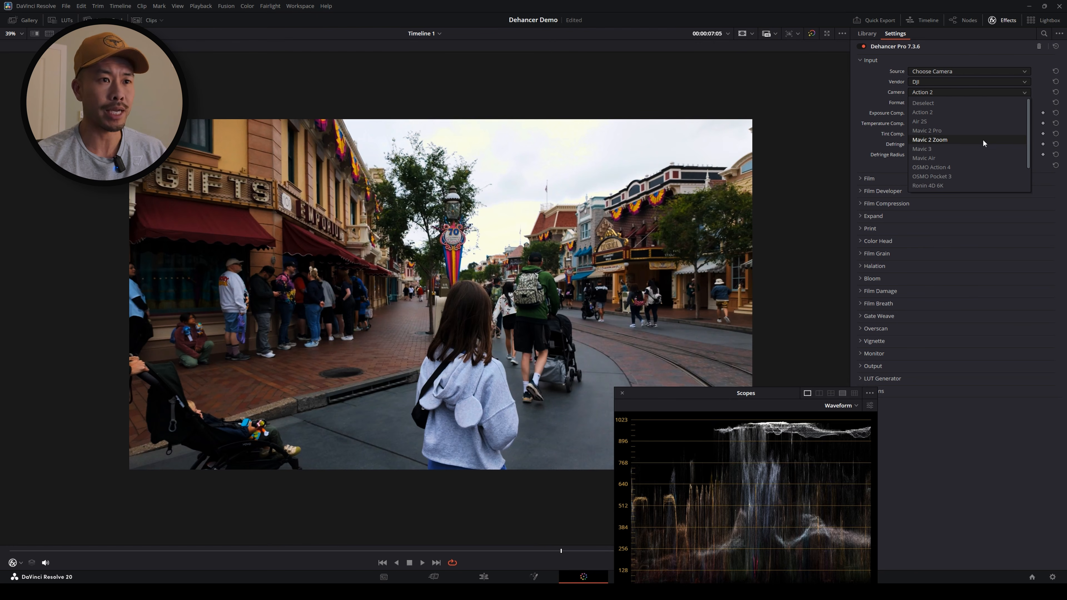
pyautogui.click(938, 176)
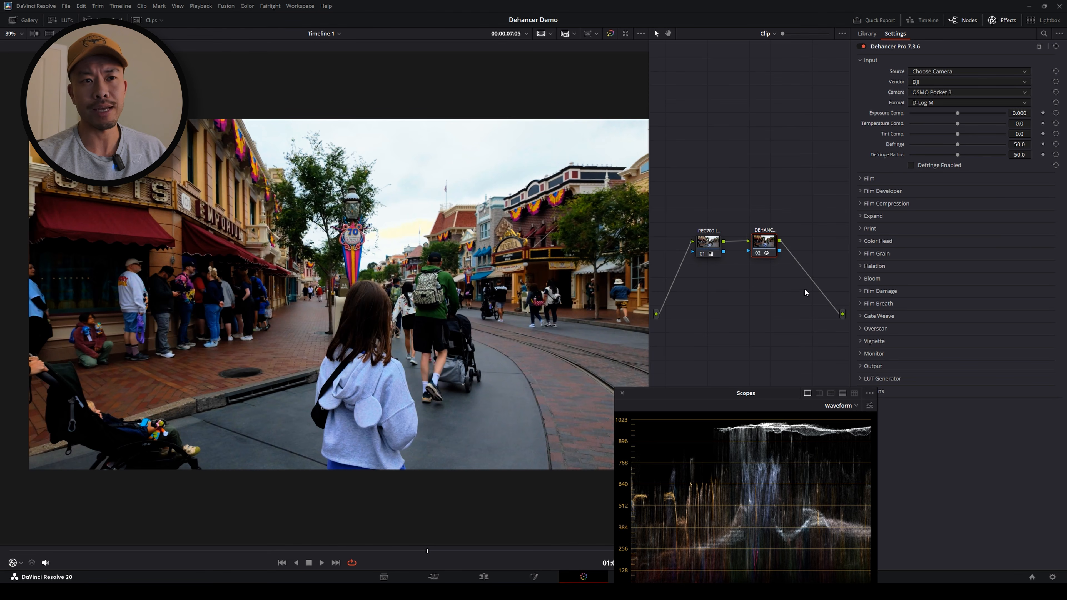
# Compare the image with the REC709 LUT node off and on, and return the Dehancer input source to Rec.709
pyautogui.click(702, 254)
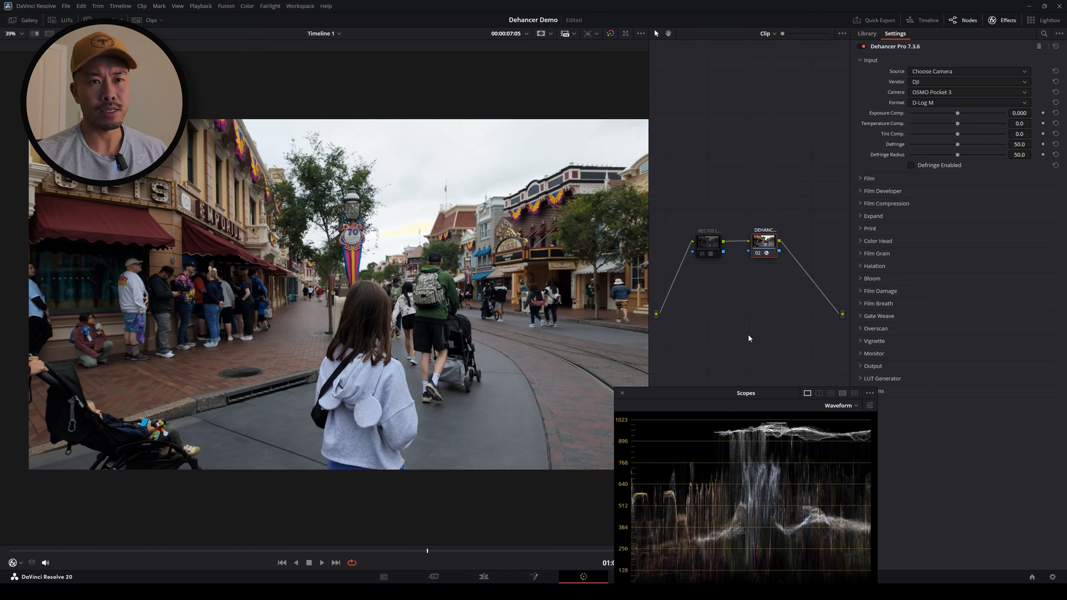
pyautogui.click(701, 253)
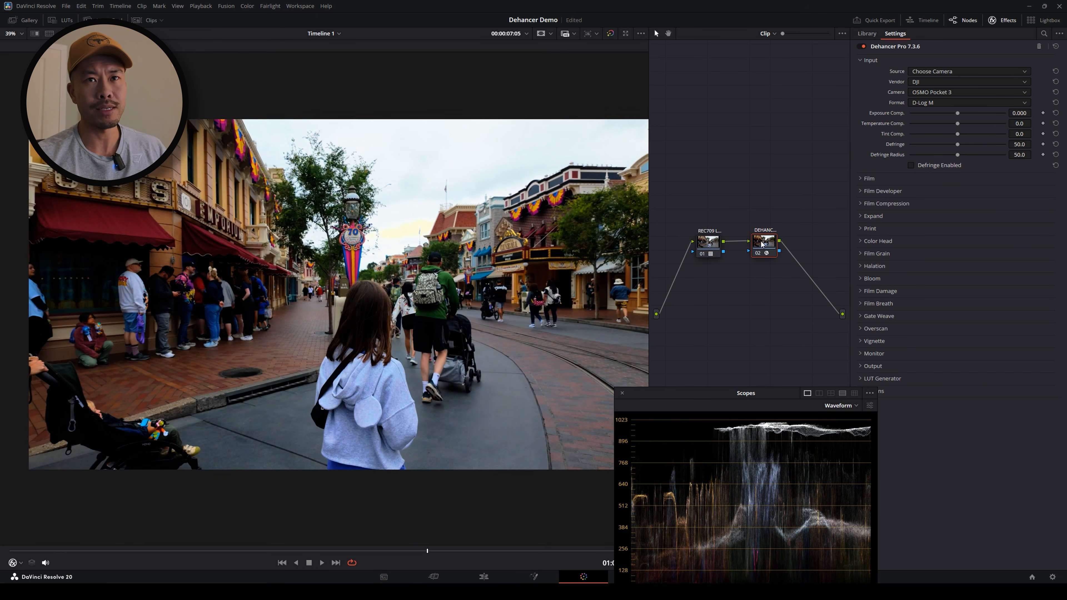
pyautogui.click(921, 71)
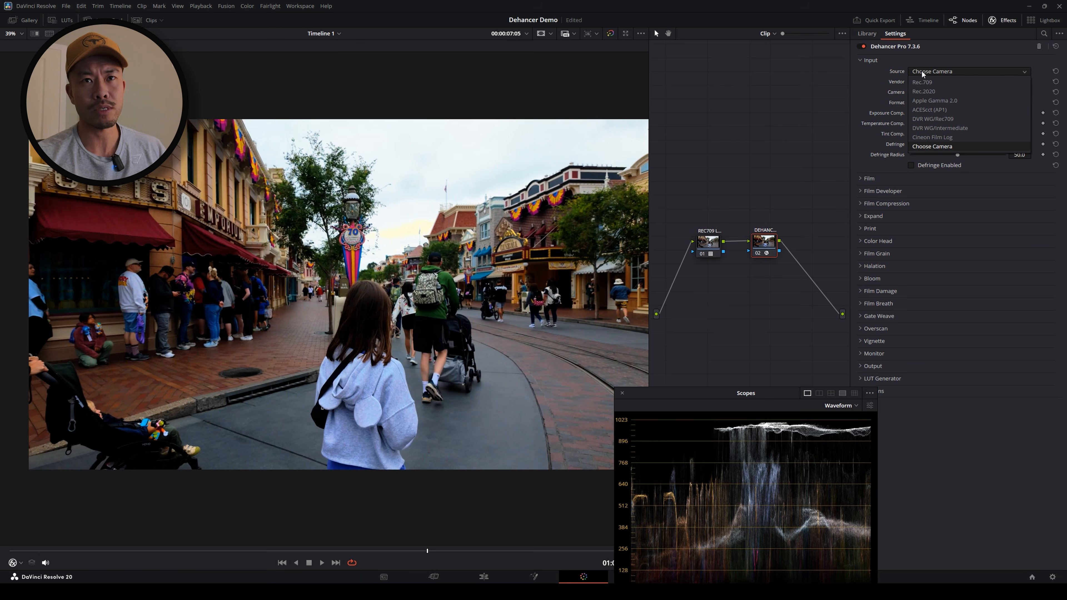
pyautogui.click(920, 82)
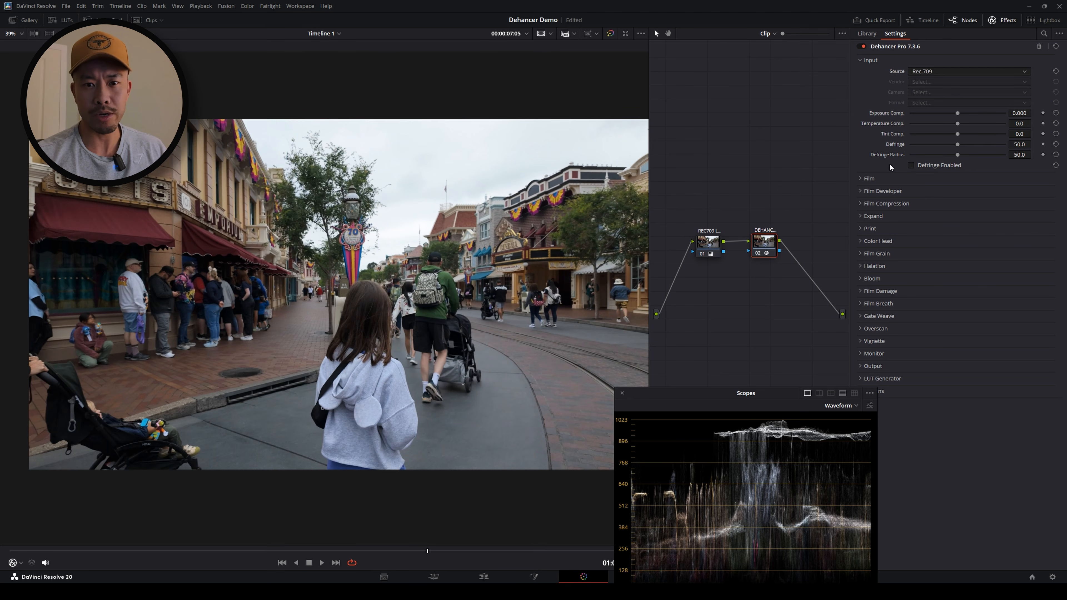
# Set the Input exposure compensation to -0.735, temperature compensation to 17.8 and tint compensation to 6.8, saving the project along the way
pyautogui.moveTo(736, 392); pyautogui.dragTo(745, 332)
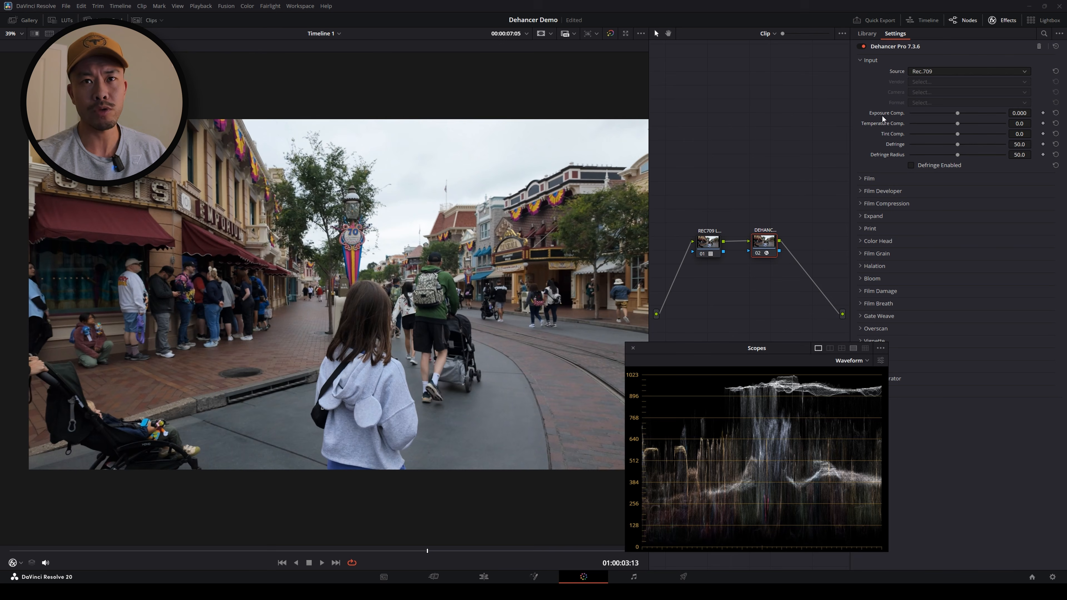
pyautogui.moveTo(1022, 113); pyautogui.dragTo(991, 113)
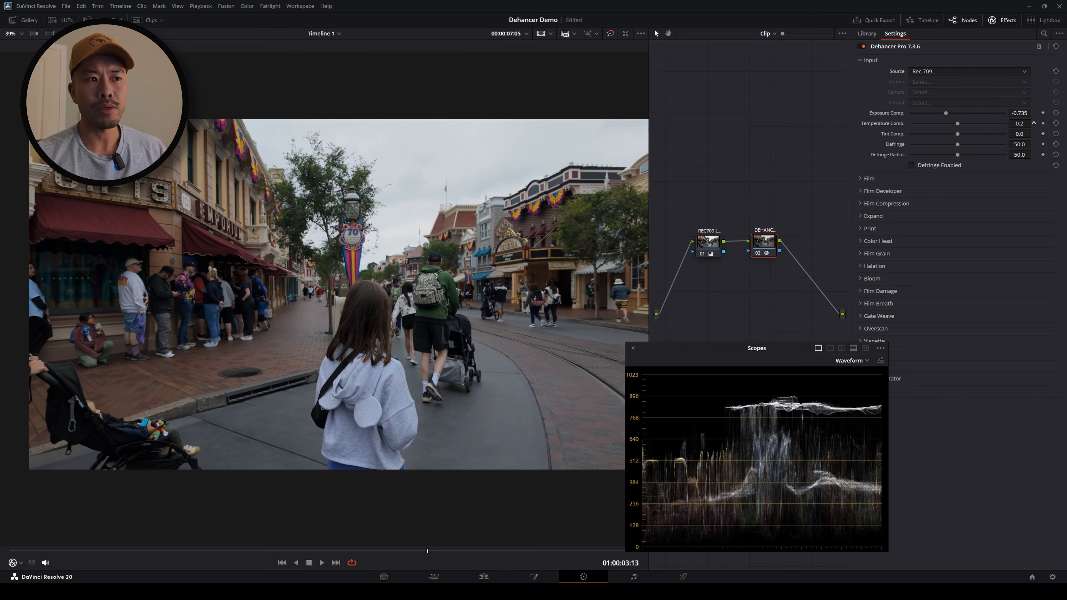
pyautogui.moveTo(1022, 123); pyautogui.dragTo(1034, 123)
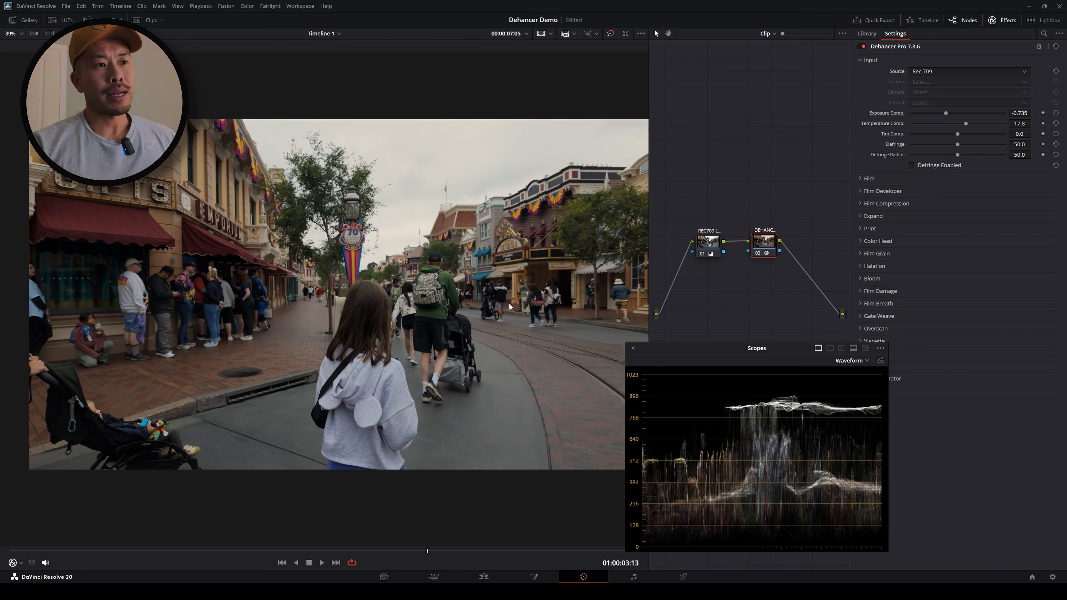
pyautogui.hotkey('ctrl', 's')
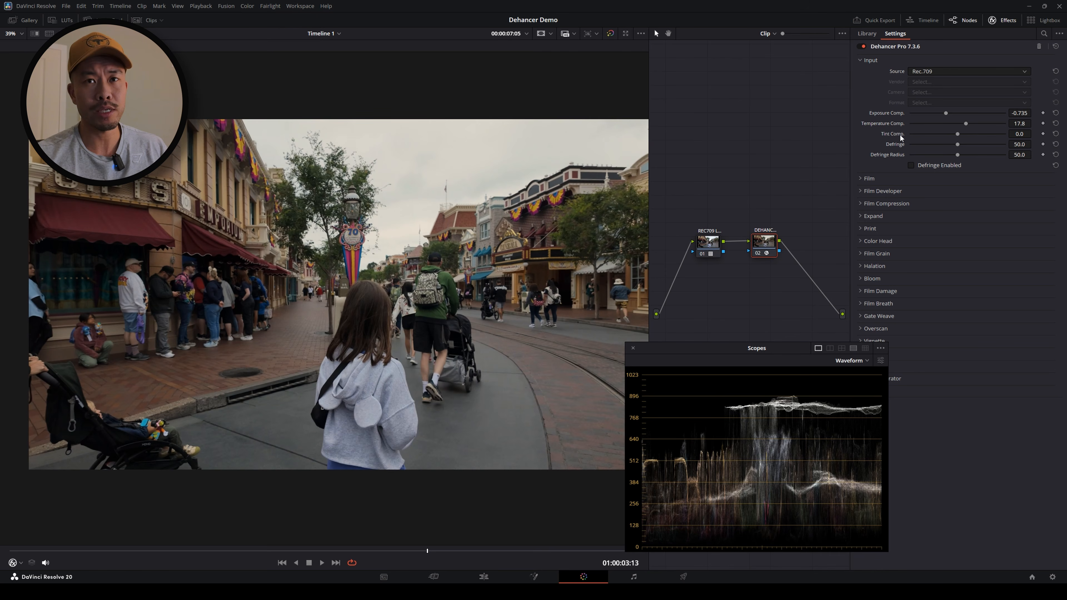
pyautogui.moveTo(1034, 133); pyautogui.dragTo(1035, 133)
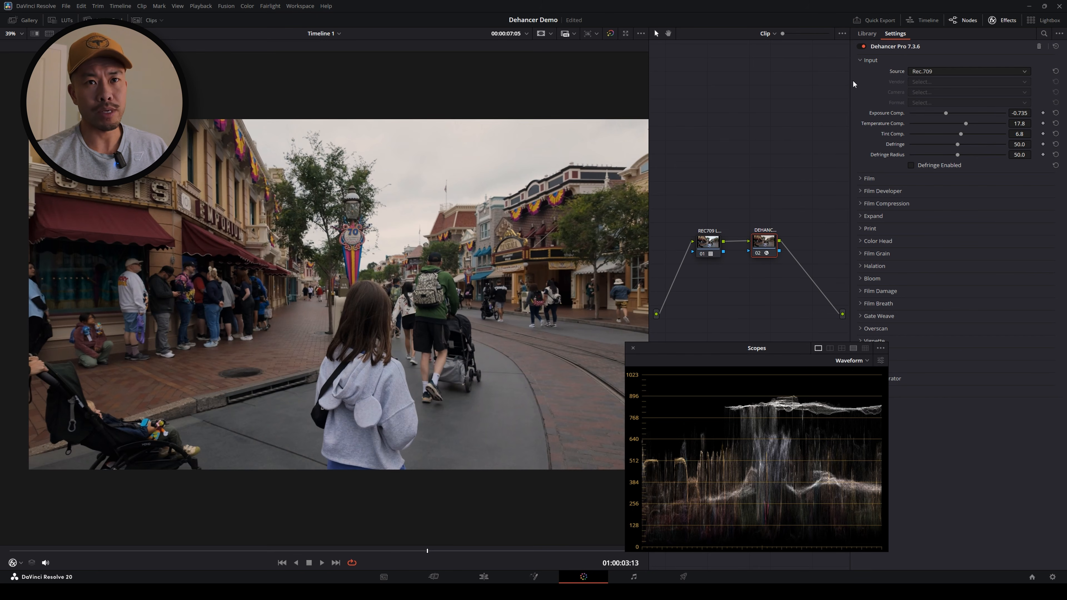
# Enable the Film tool and try the Lomochrome Metropolis XR 100-400 and Agfa Scala 200x profiles
pyautogui.click(860, 178)
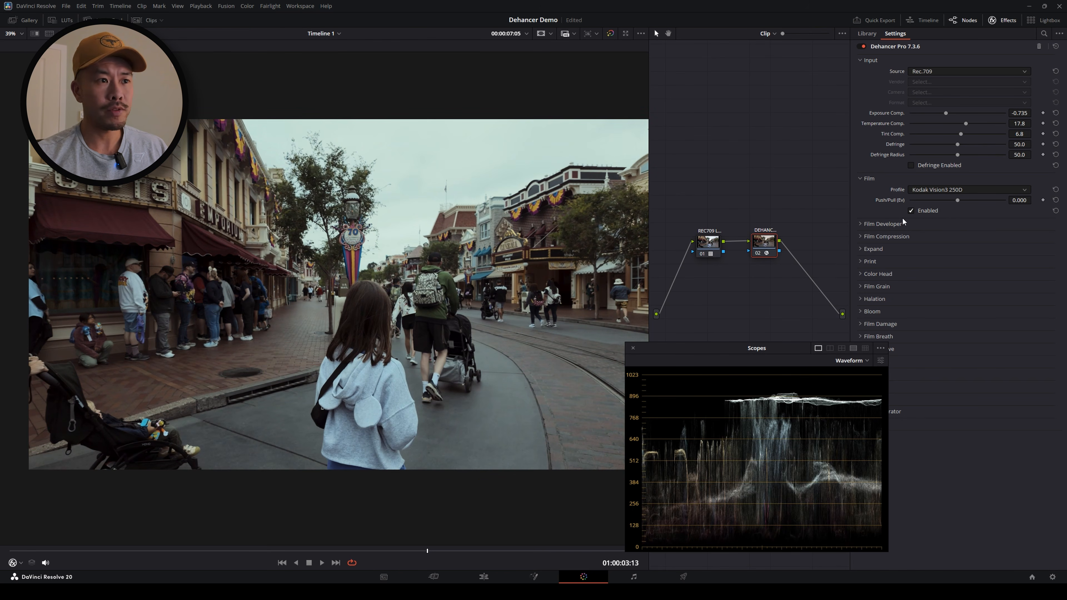
pyautogui.click(1024, 189)
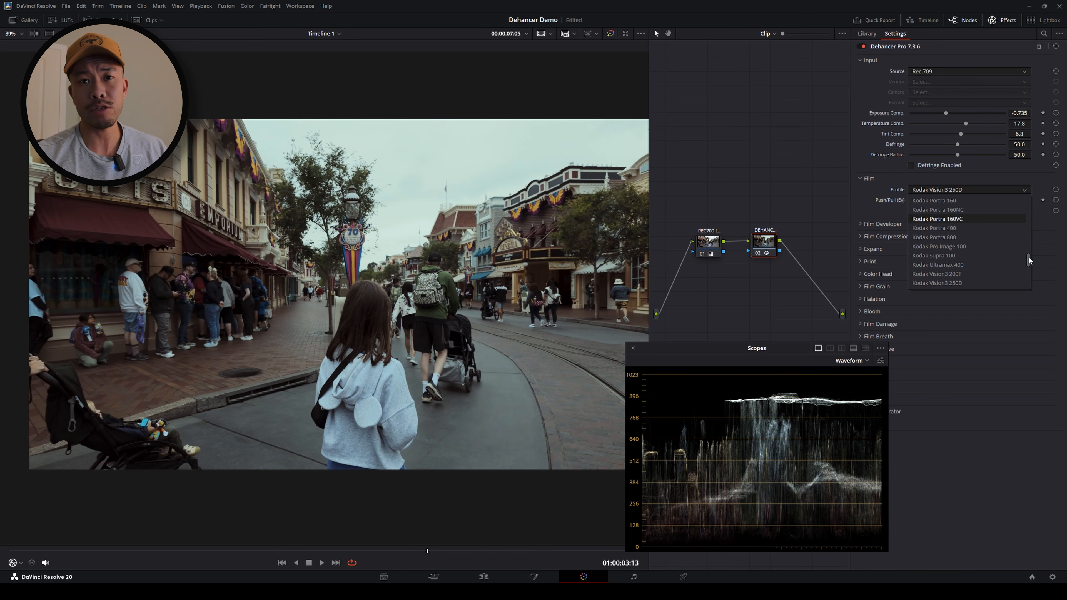
pyautogui.moveTo(1029, 256); pyautogui.dragTo(1025, 199)
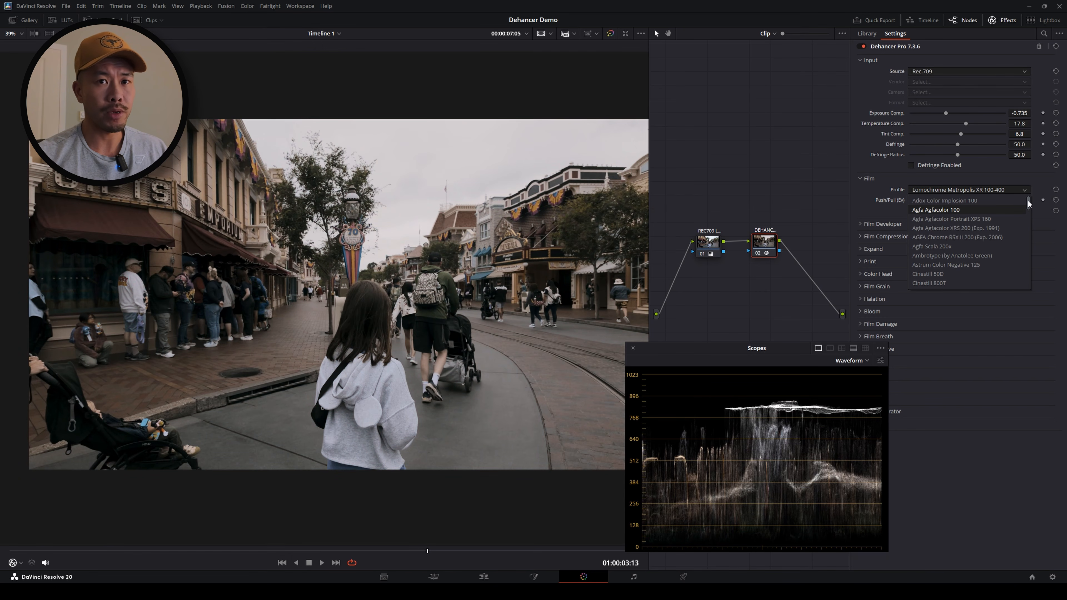
pyautogui.moveTo(1028, 199)
pyautogui.mouseDown()
pyautogui.moveTo(1026, 254)
pyautogui.moveTo(1026, 190)
pyautogui.mouseUp()
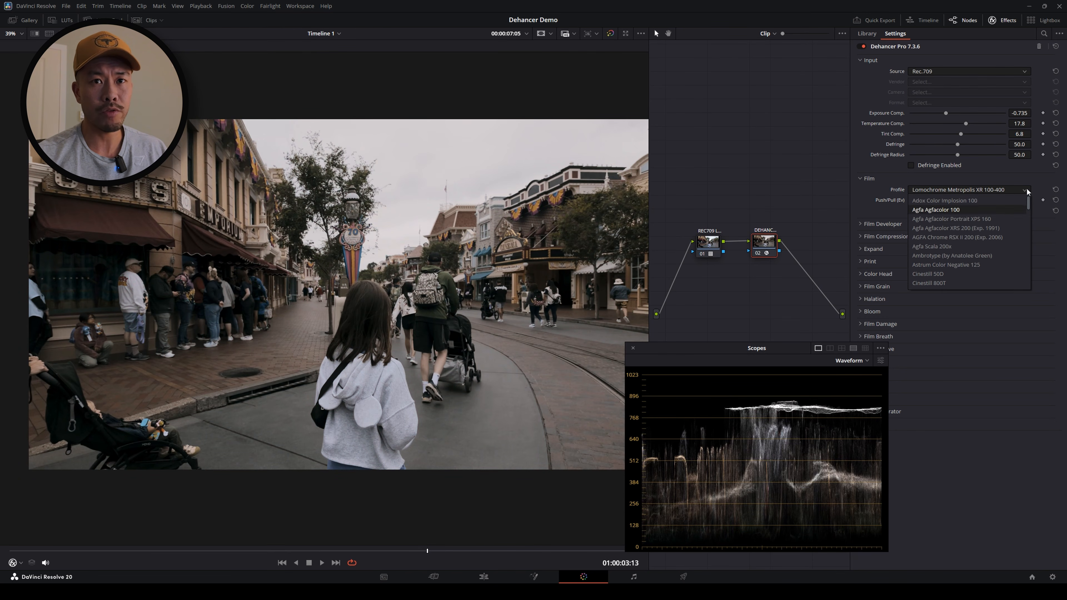
pyautogui.click(983, 248)
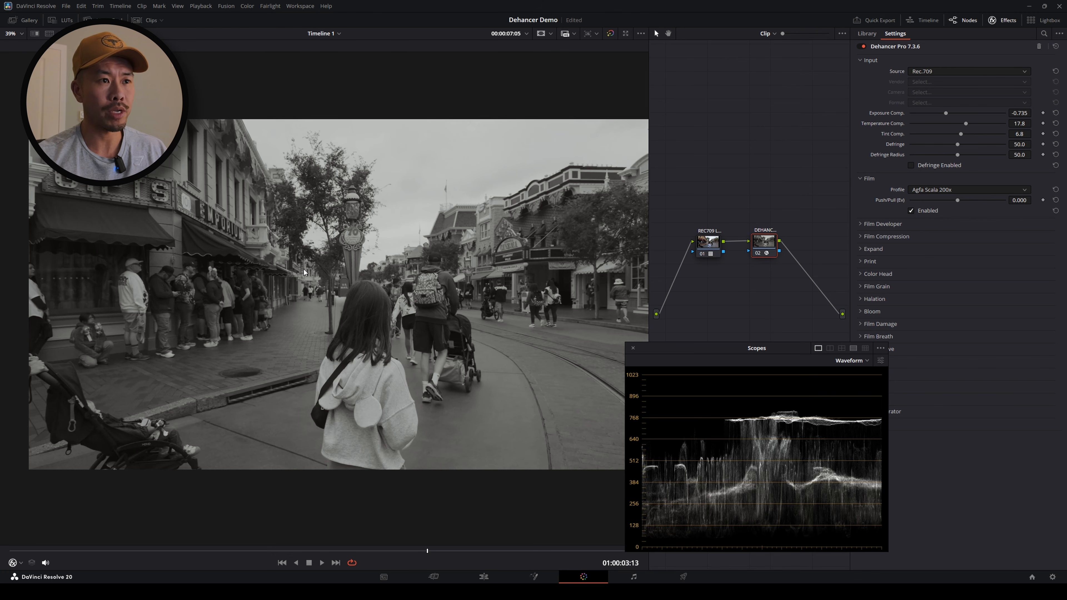
# Try the Fujicolor Print (Industrial) 400 and Kodak Portra 160 film profiles on the clip
pyautogui.click(975, 191)
pyautogui.moveTo(1028, 202); pyautogui.dragTo(957, 262)
pyautogui.click(956, 263)
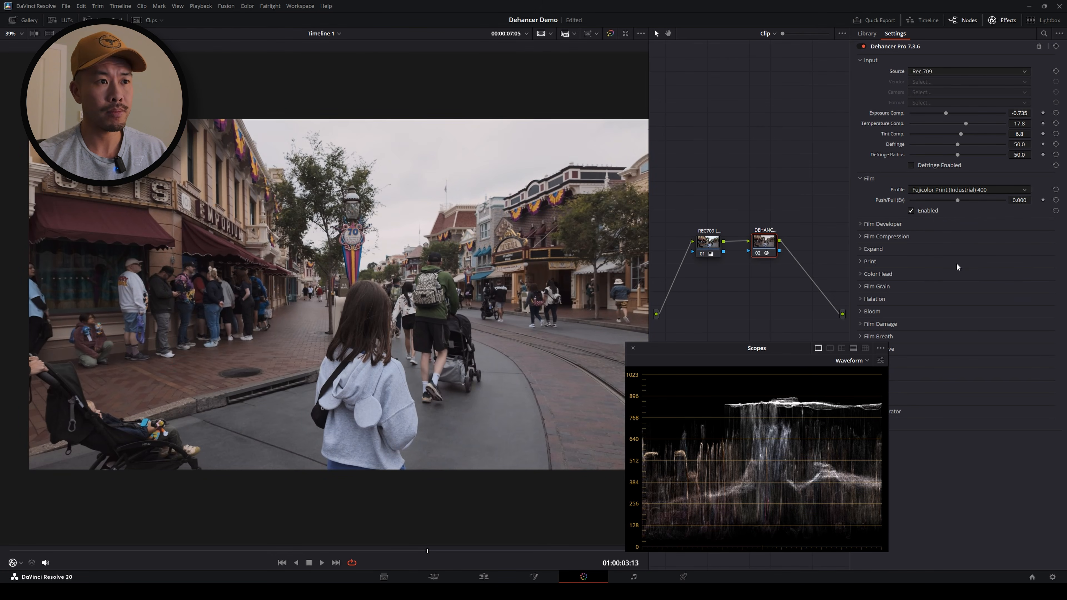
pyautogui.click(979, 187)
pyautogui.moveTo(1029, 247); pyautogui.dragTo(1029, 249)
pyautogui.click(967, 257)
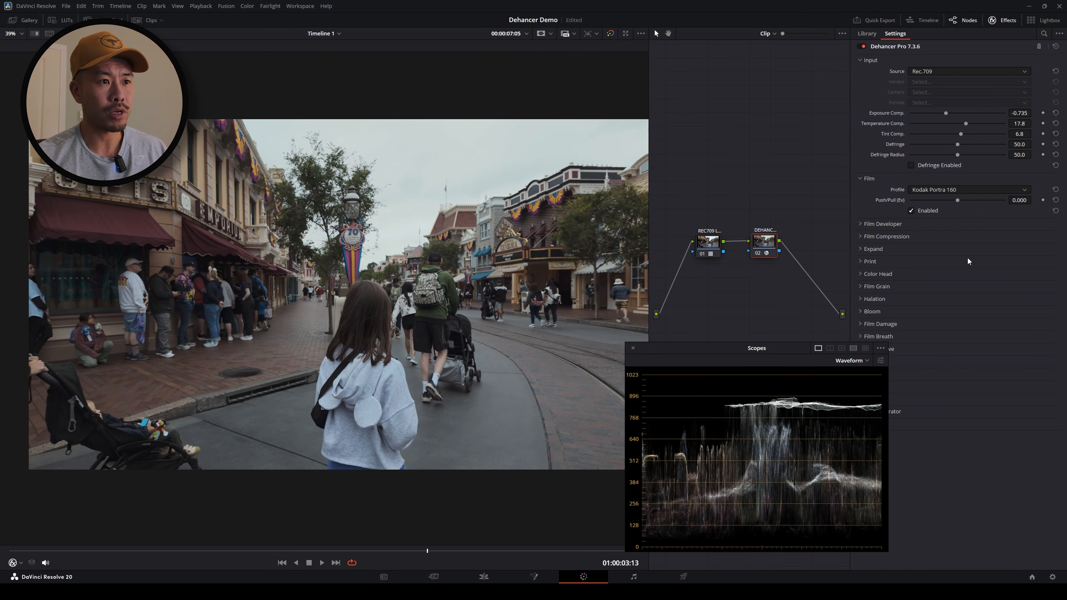
# Set the film profile to Kodak Ektar 25 (Exp. 1996)
pyautogui.click(983, 191)
pyautogui.moveTo(1028, 250); pyautogui.dragTo(1028, 247)
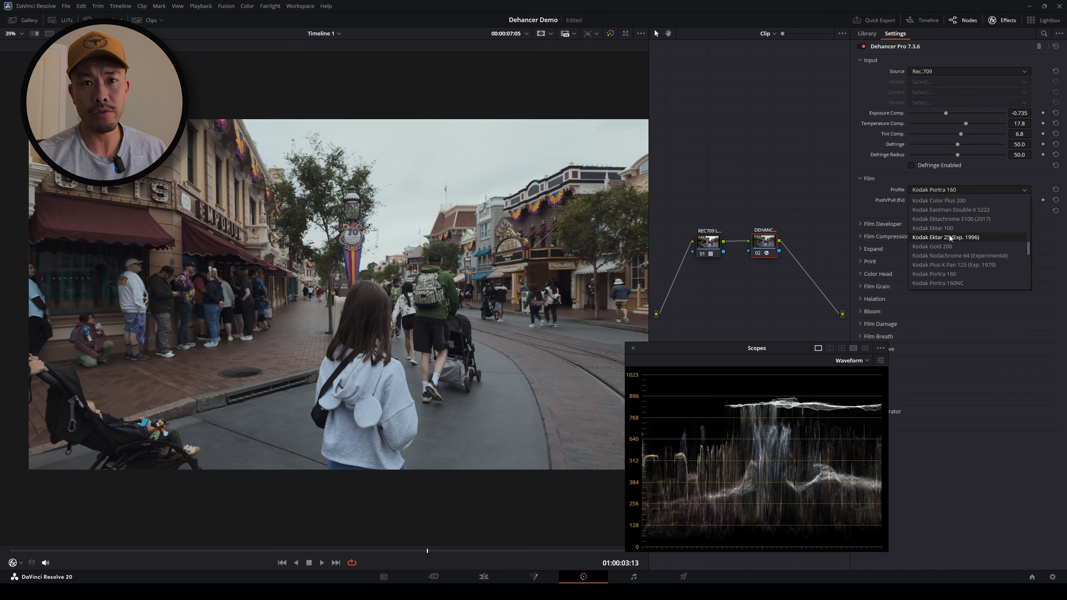
pyautogui.click(963, 237)
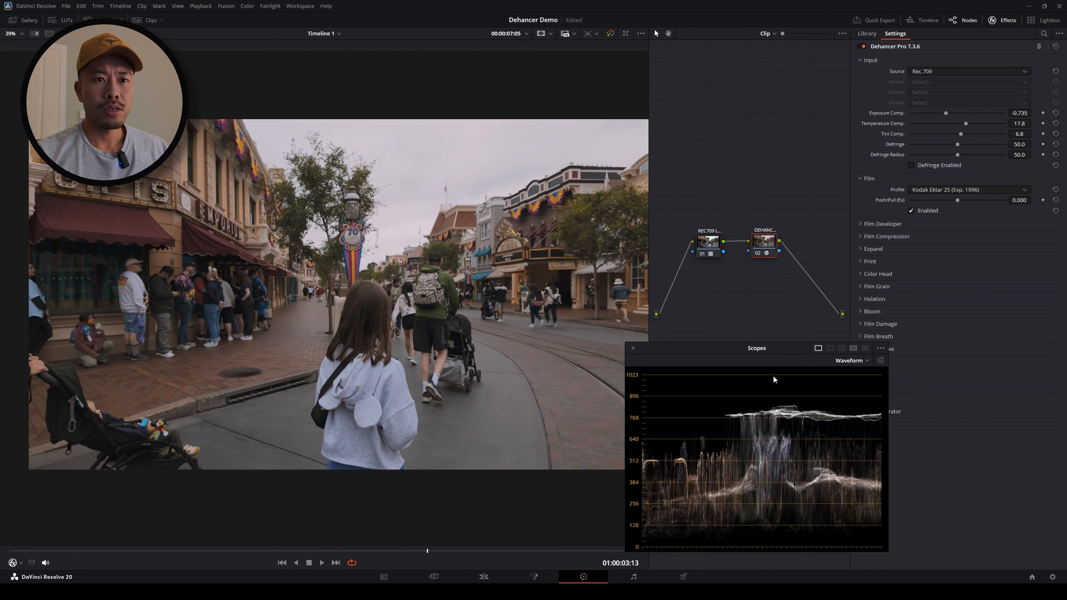
# Enable the Film Developer tool, keeping the scopes clear of its settings, and set Contrast Boost to 32.8
pyautogui.moveTo(770, 351); pyautogui.dragTo(759, 364)
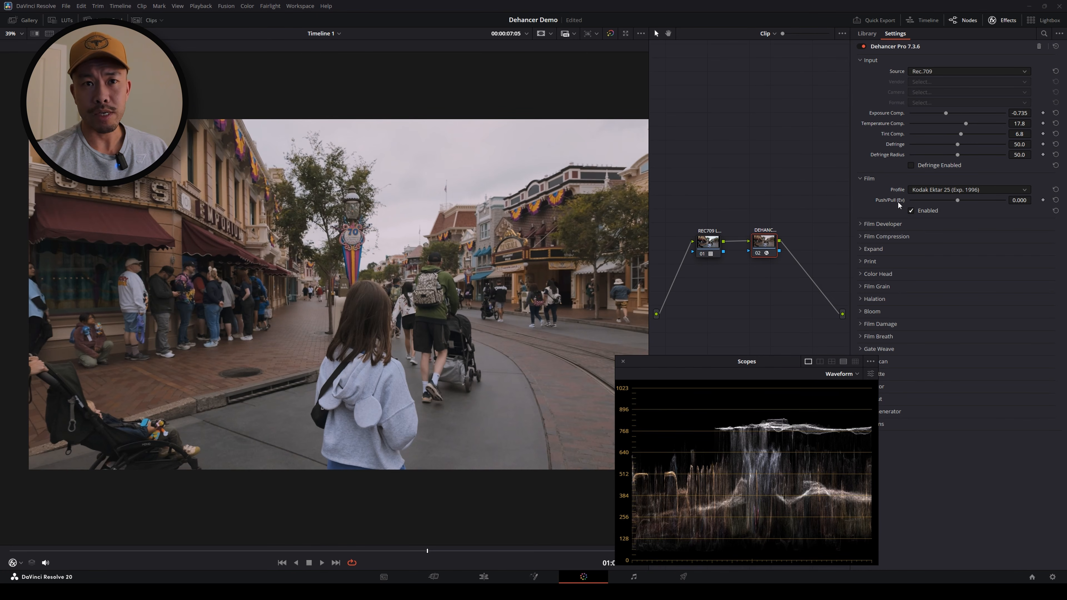
pyautogui.click(860, 224)
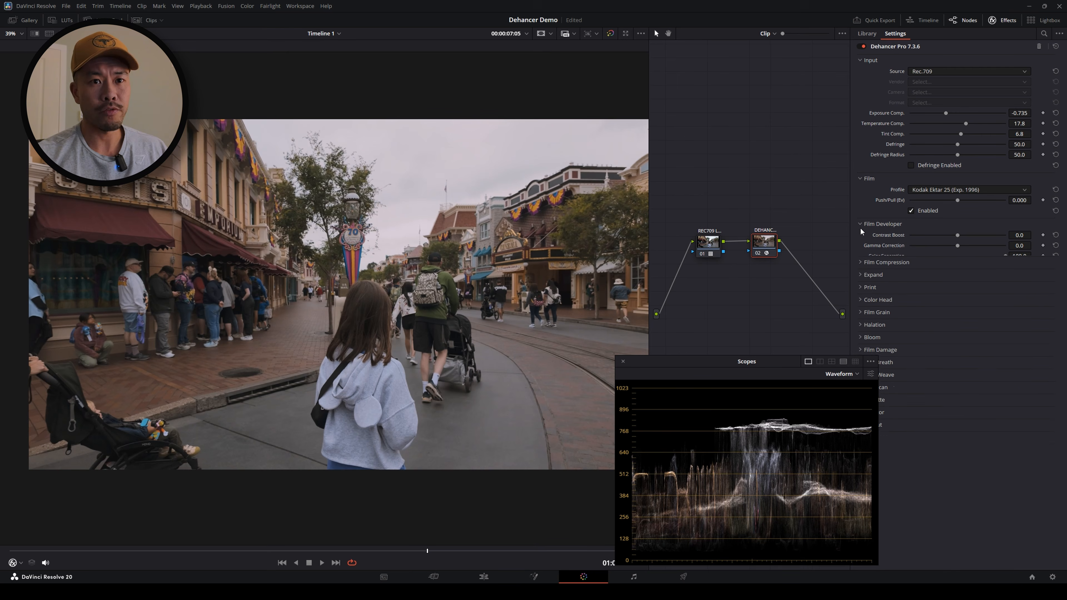
pyautogui.moveTo(791, 360); pyautogui.dragTo(769, 376)
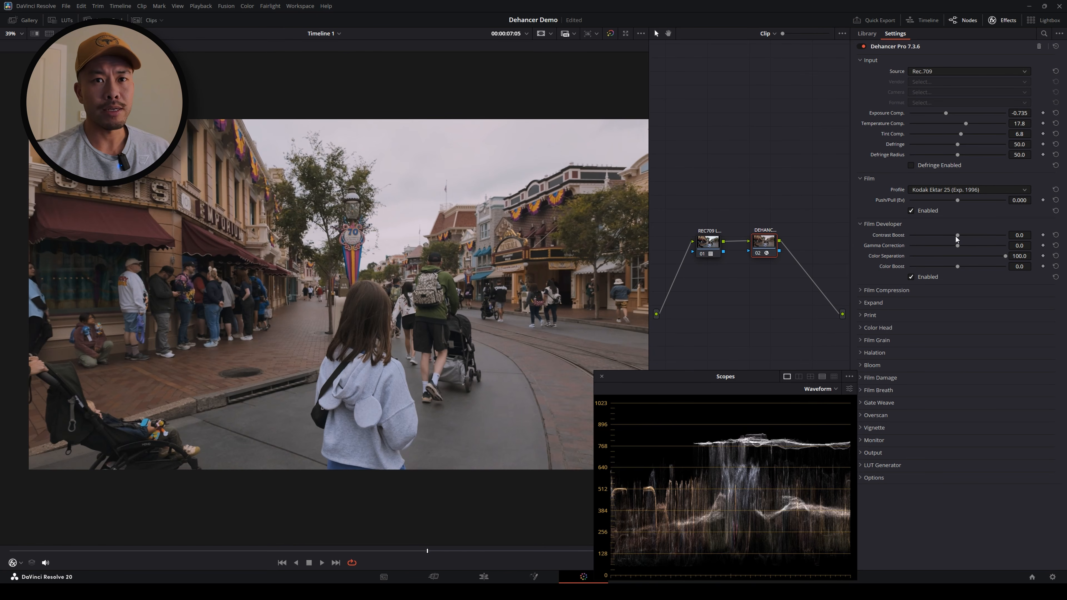
pyautogui.moveTo(959, 235)
pyautogui.mouseDown()
pyautogui.moveTo(1008, 236)
pyautogui.moveTo(919, 235)
pyautogui.moveTo(956, 234)
pyautogui.mouseUp()
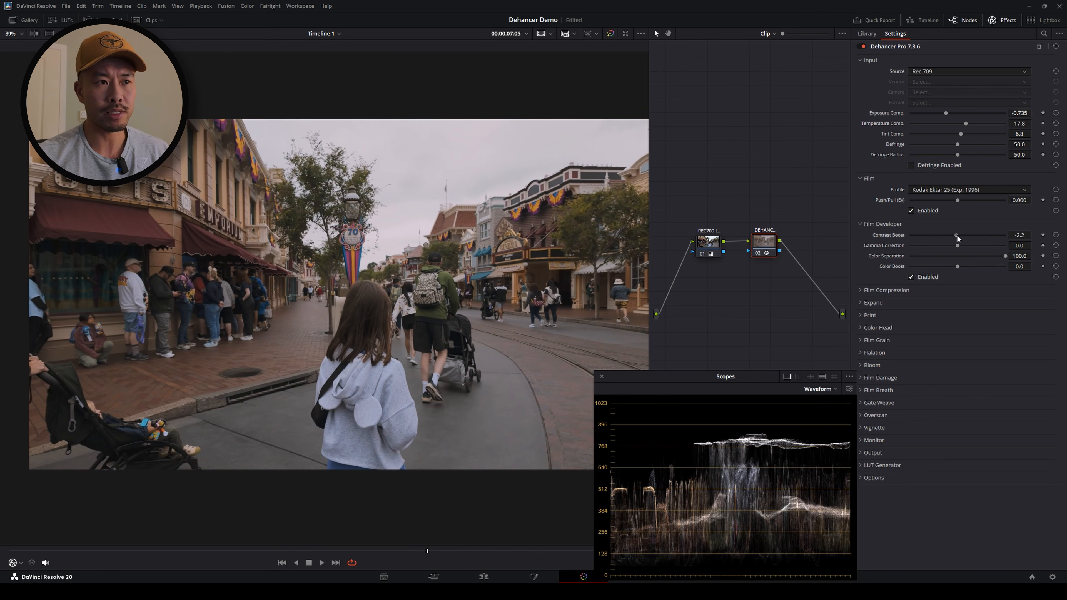
pyautogui.moveTo(958, 237); pyautogui.dragTo(974, 238)
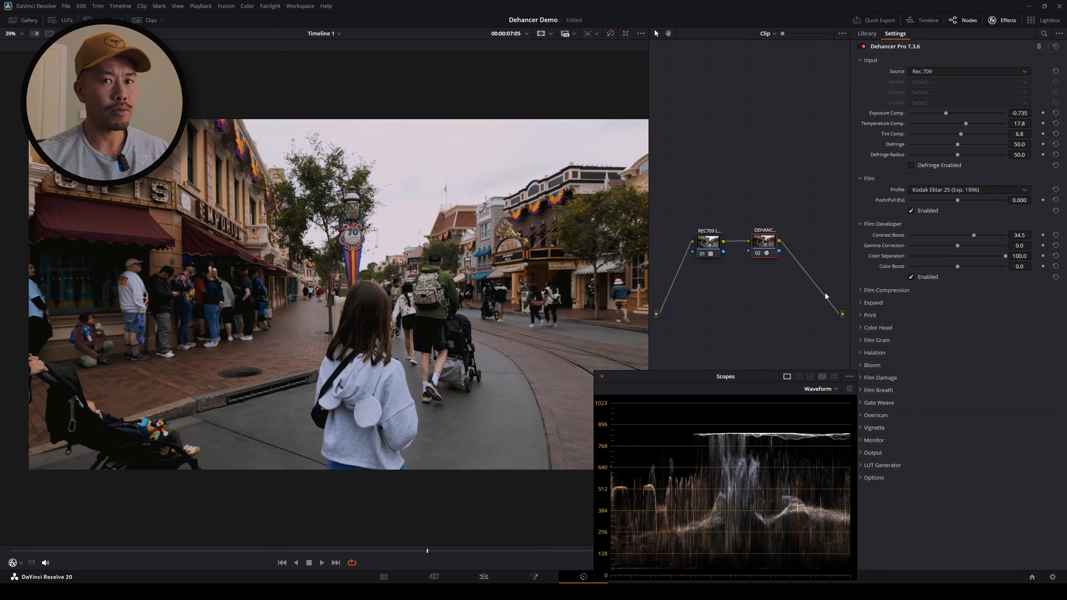
pyautogui.moveTo(1021, 236); pyautogui.dragTo(1014, 235)
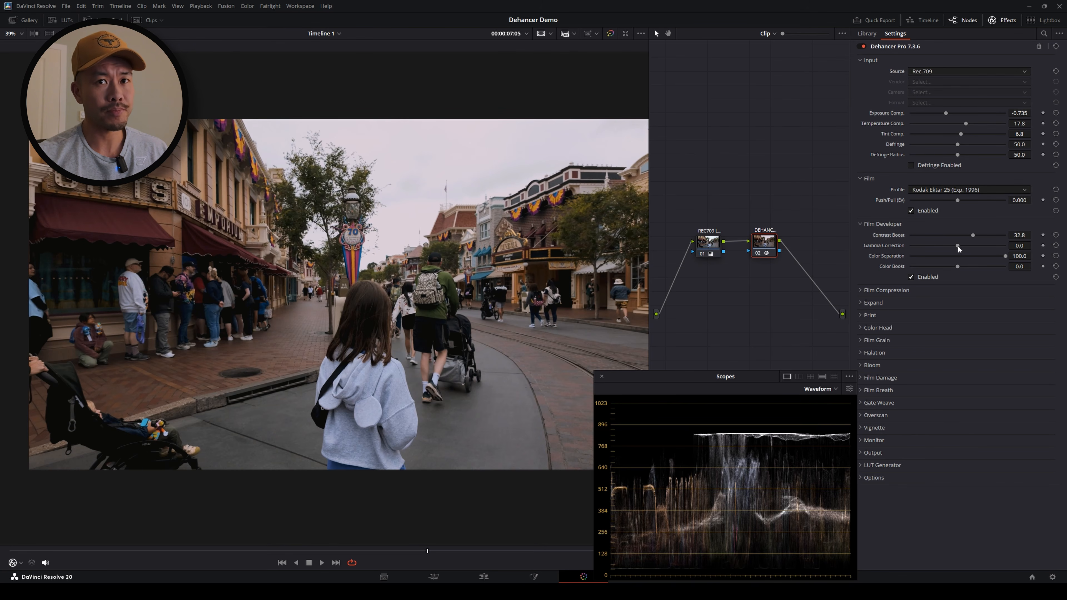
# Try Film Developer gamma correction values of 50.0 and -38.2, and reset the gamma correction to its default
pyautogui.moveTo(957, 246); pyautogui.dragTo(1008, 252)
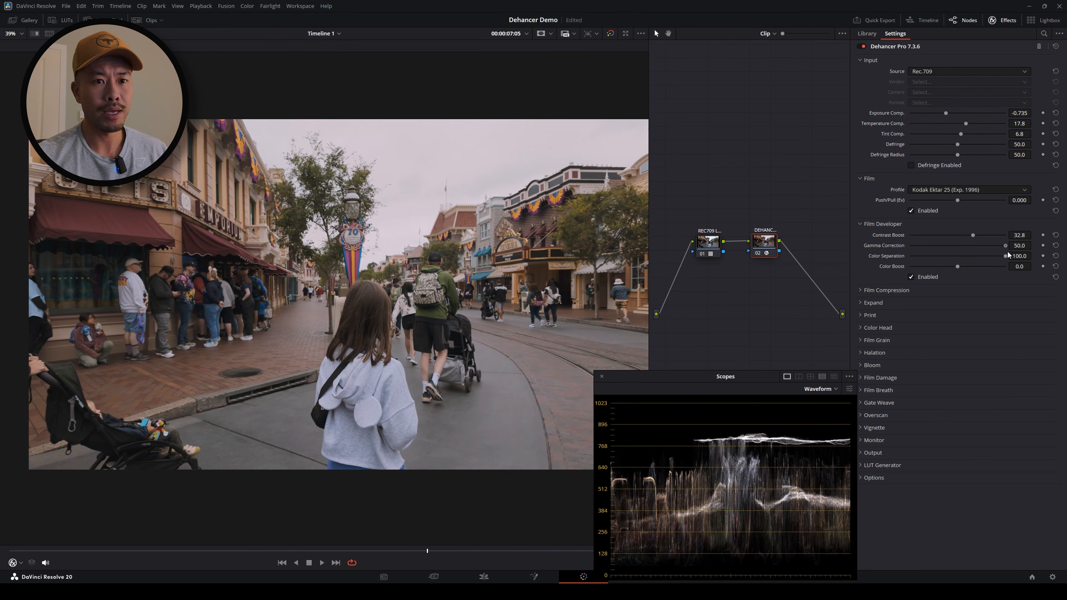
pyautogui.moveTo(1011, 244); pyautogui.dragTo(921, 258)
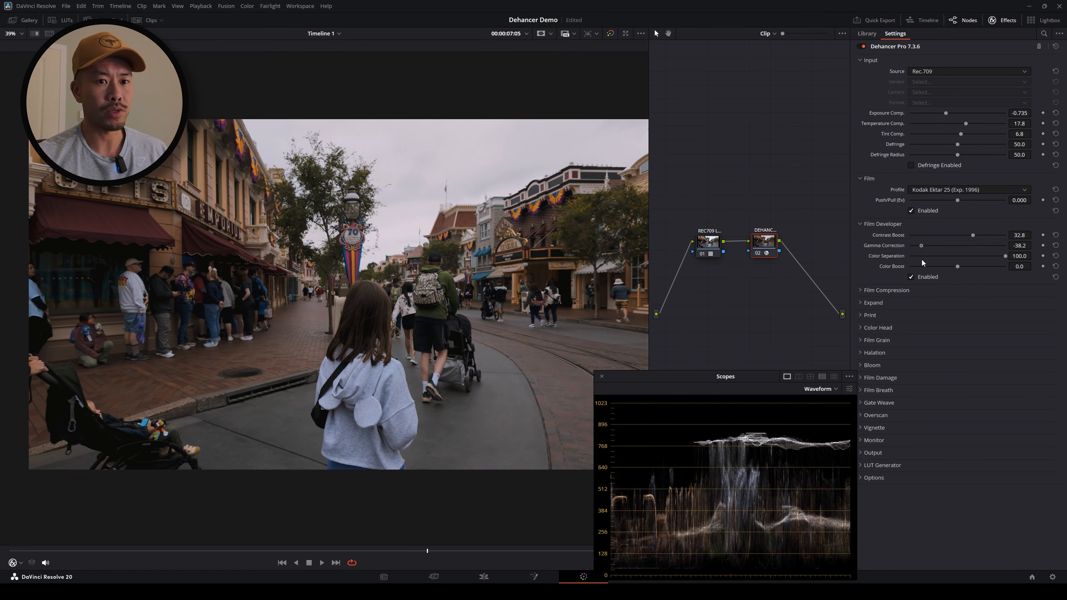
pyautogui.moveTo(922, 246); pyautogui.dragTo(958, 245)
pyautogui.doubleClick(890, 244)
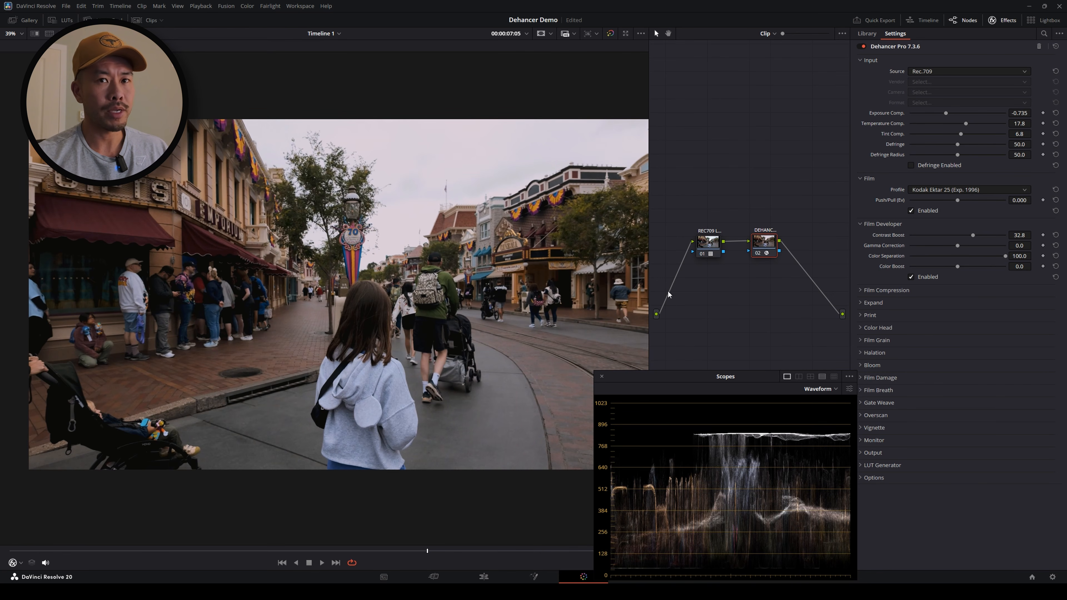
# Set Film Developer gamma correction to 12.4, color separation to 100.0 and color boost to 54.6, and check the image full screen
pyautogui.moveTo(958, 247)
pyautogui.mouseDown()
pyautogui.moveTo(973, 246)
pyautogui.moveTo(970, 256)
pyautogui.mouseUp()
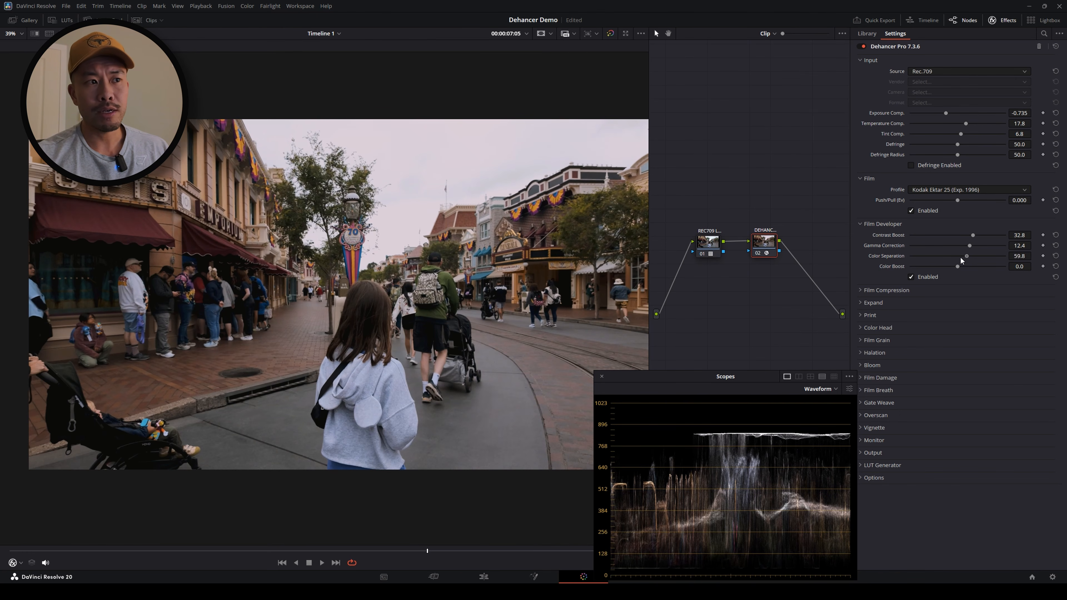
pyautogui.moveTo(920, 261); pyautogui.dragTo(959, 259)
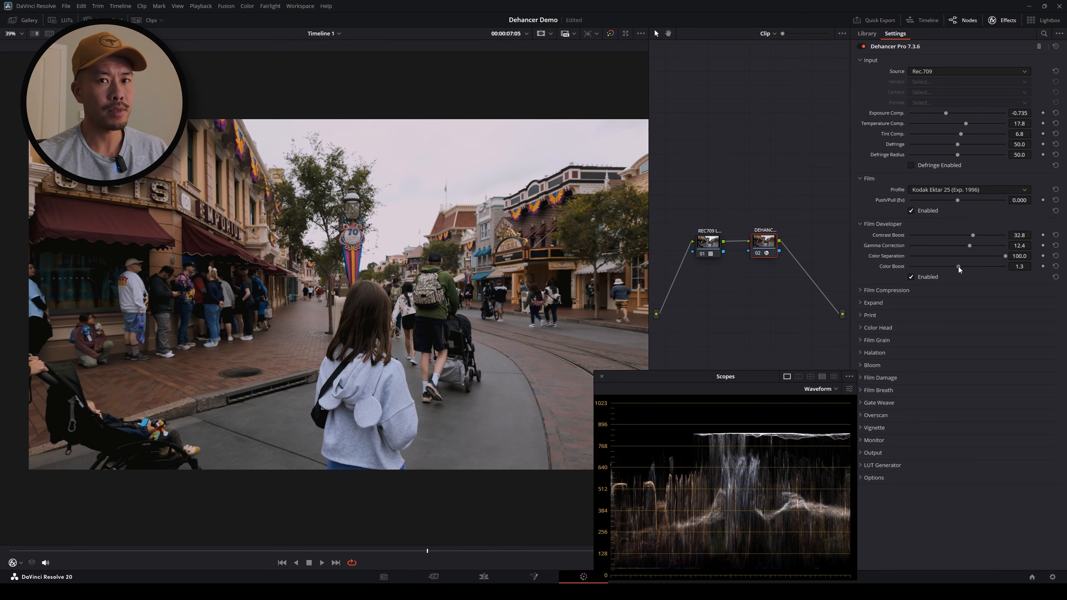
pyautogui.moveTo(958, 267); pyautogui.dragTo(888, 282)
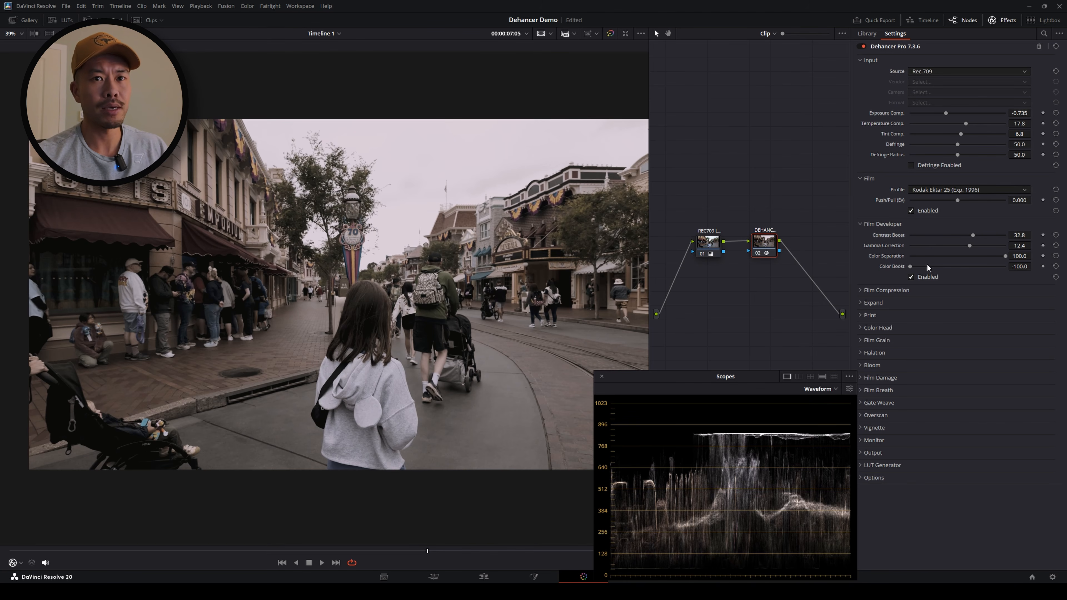
pyautogui.moveTo(911, 267); pyautogui.dragTo(985, 273)
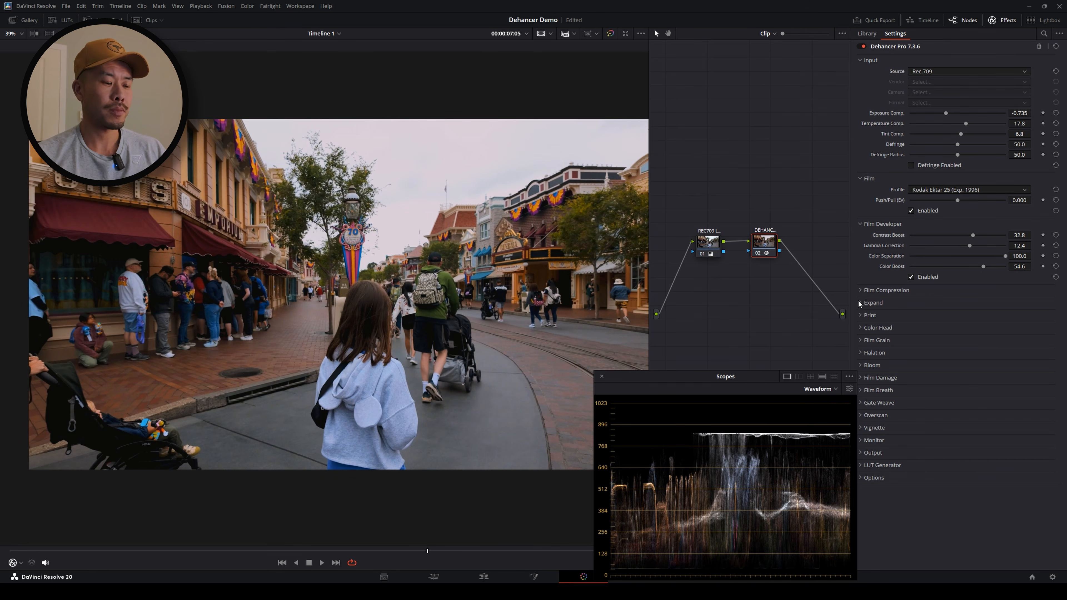
pyautogui.hotkey('ctrl', 'f')
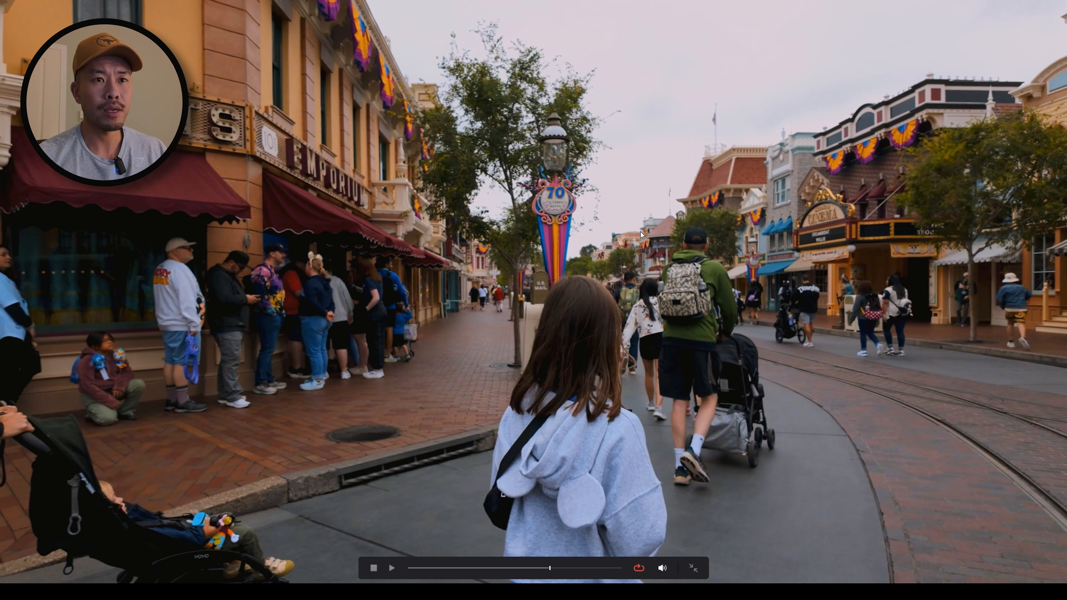
pyautogui.press('Escape')
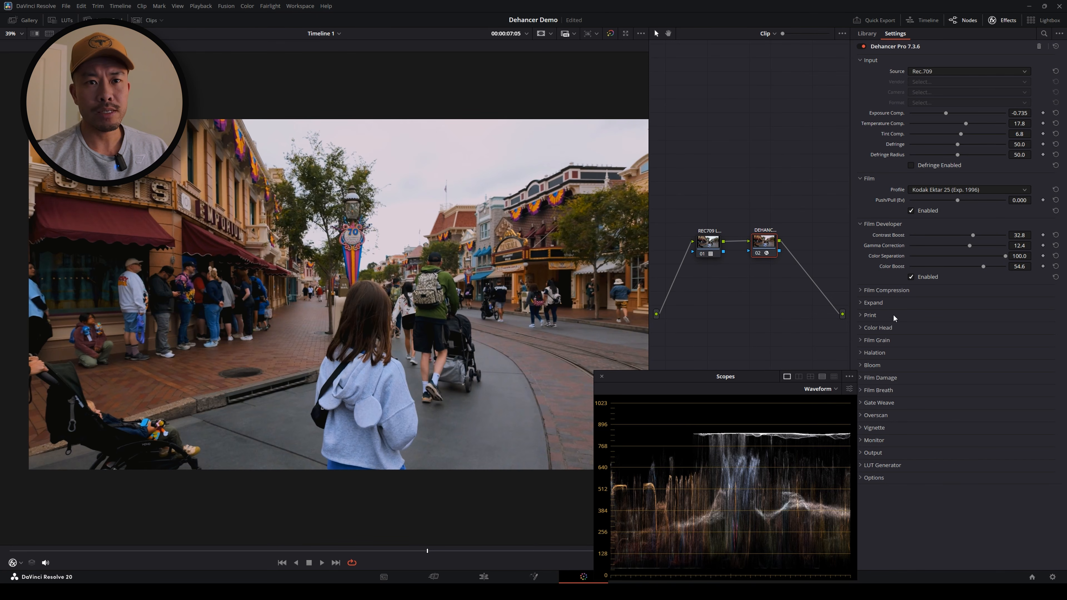
# Set the Film Developer contrast boost to 25.8 and enable Film Compression with an impact of 27.1, testing impact values of 100.0 and 0.0
pyautogui.click(861, 290)
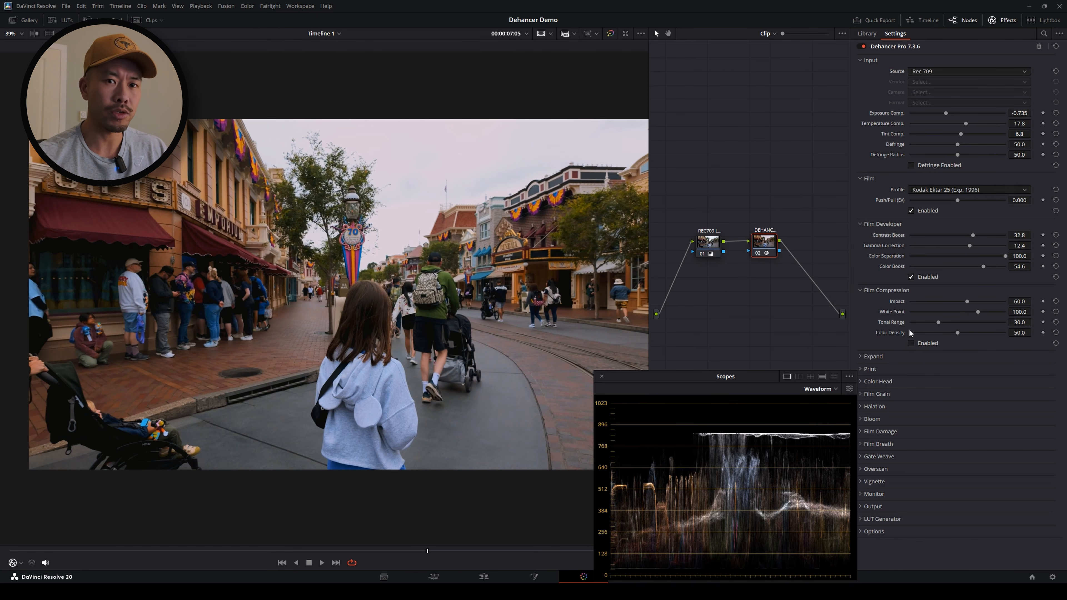
pyautogui.click(911, 343)
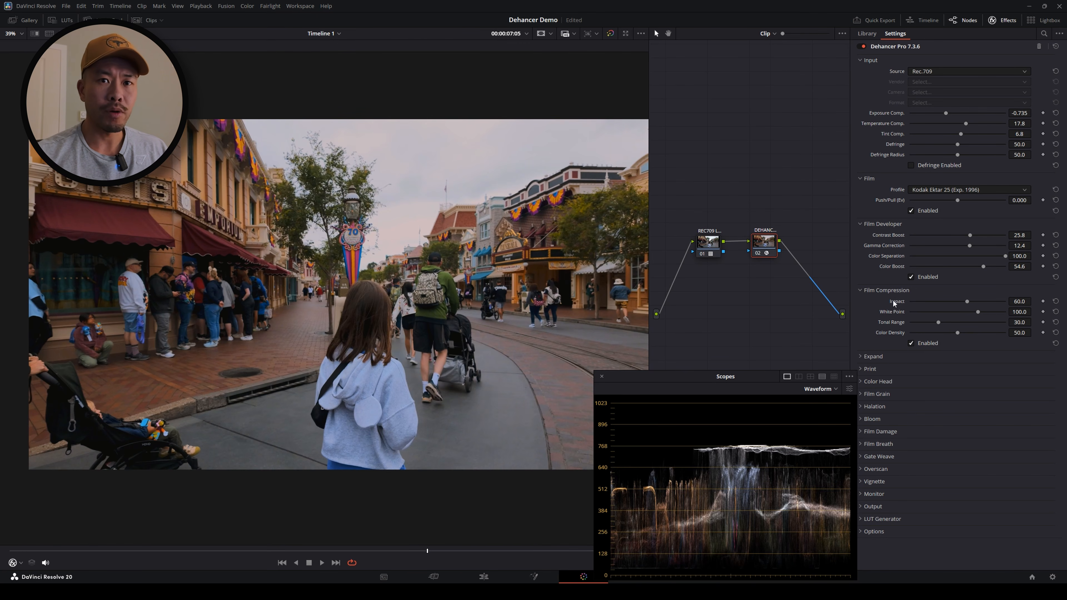
pyautogui.moveTo(967, 302); pyautogui.dragTo(1006, 313)
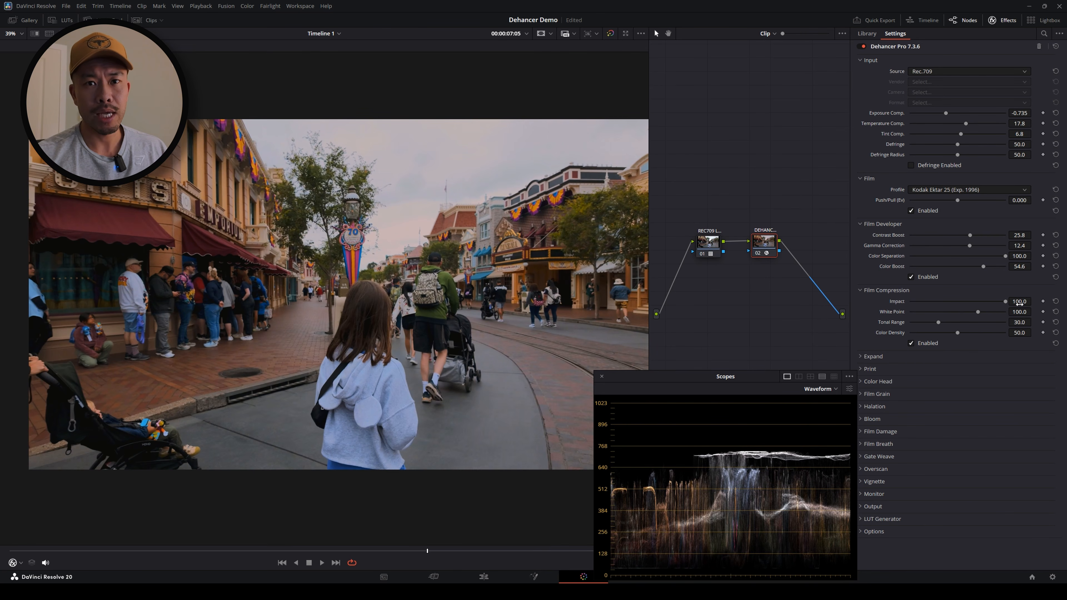
pyautogui.doubleClick(1005, 302)
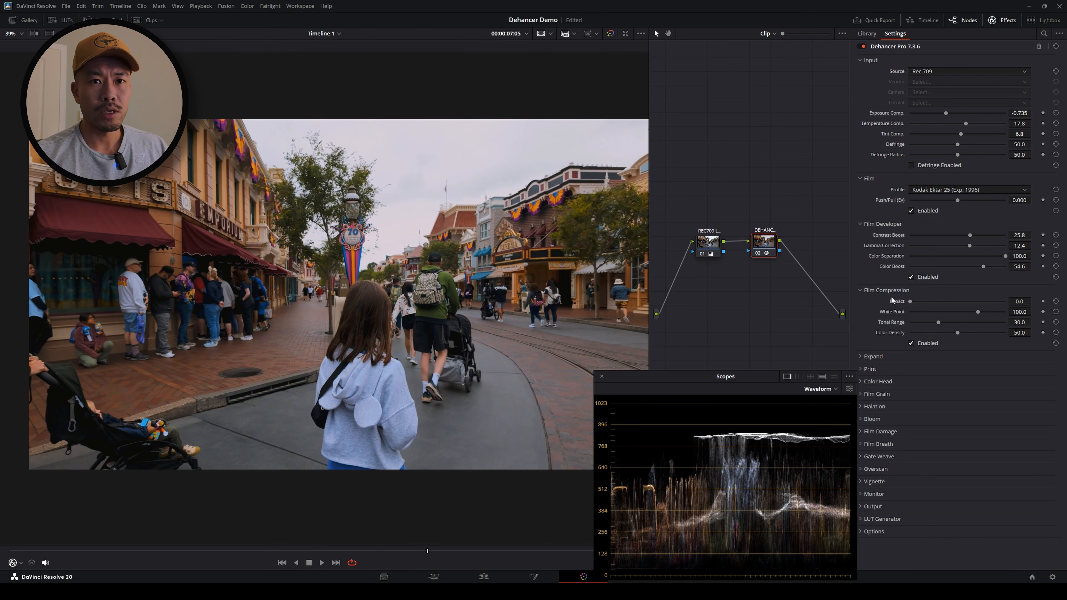
pyautogui.doubleClick(893, 304)
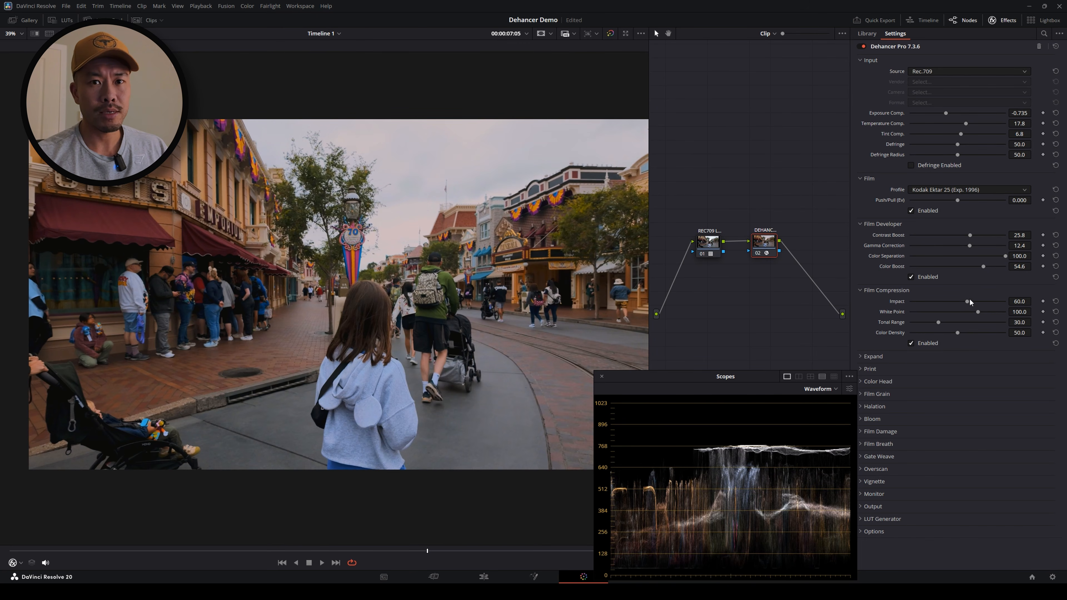
pyautogui.moveTo(967, 301); pyautogui.dragTo(936, 310)
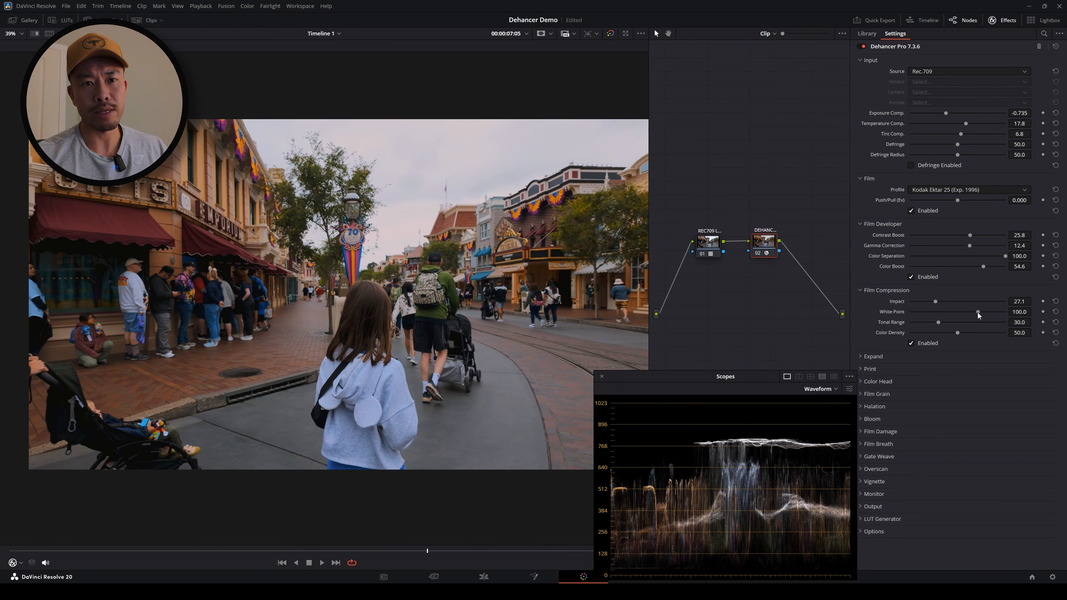
# Try a Film Compression white point of 67.1, reset it, and set the white point to 95.9
pyautogui.moveTo(978, 313); pyautogui.dragTo(935, 323)
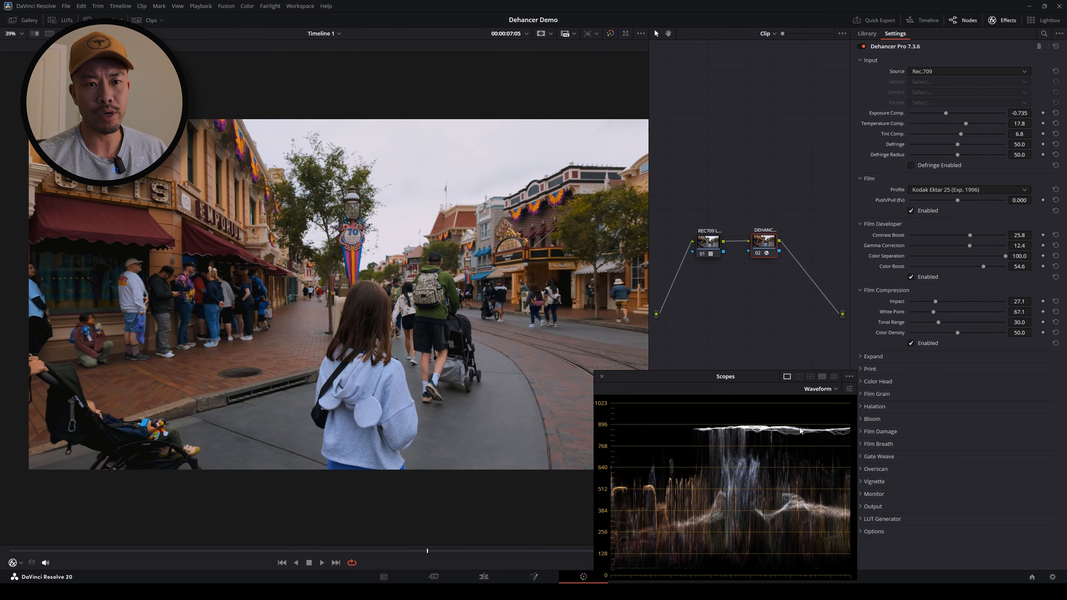
pyautogui.doubleClick(891, 311)
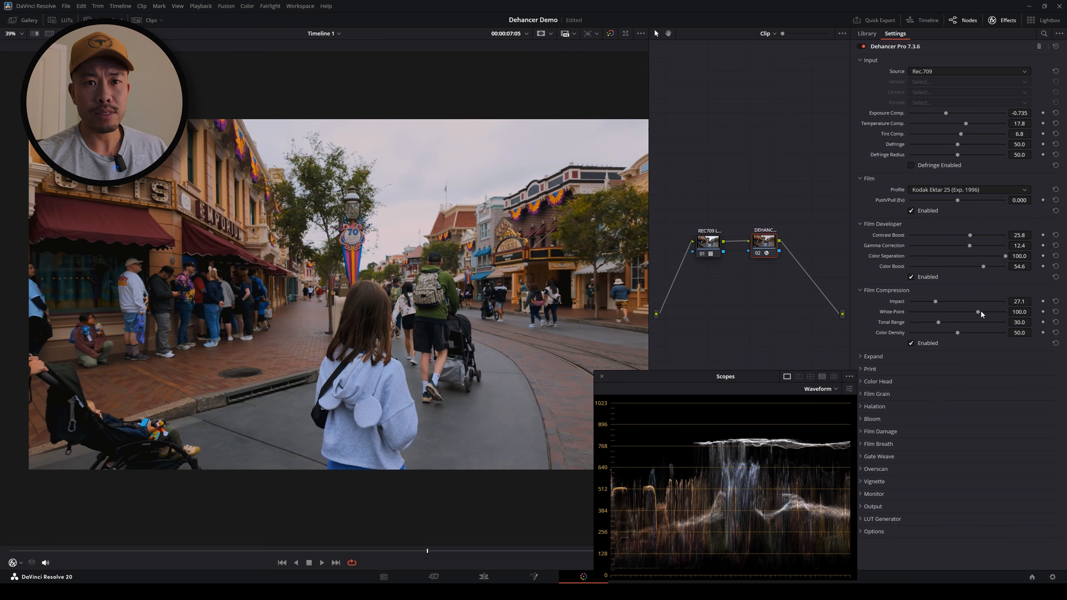
pyautogui.moveTo(977, 312)
pyautogui.mouseDown()
pyautogui.moveTo(984, 318)
pyautogui.moveTo(972, 320)
pyautogui.mouseUp()
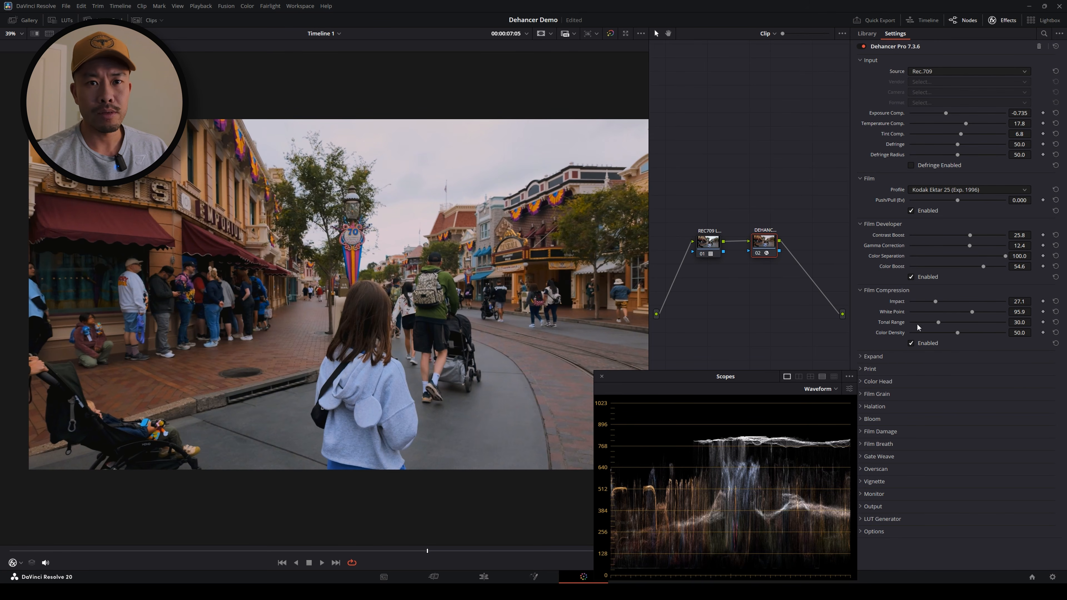
# Try higher Film Compression tonal range and color density values, and reset both settings to their defaults
pyautogui.moveTo(938, 324); pyautogui.dragTo(961, 327)
pyautogui.doubleClick(893, 321)
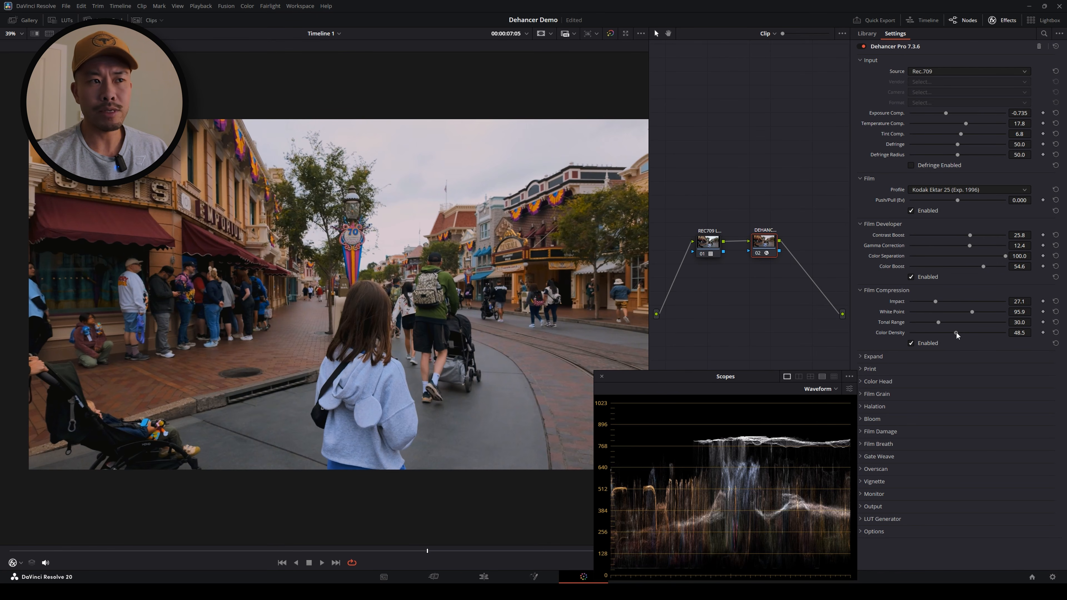
pyautogui.moveTo(962, 333); pyautogui.dragTo(1002, 332)
pyautogui.doubleClick(885, 333)
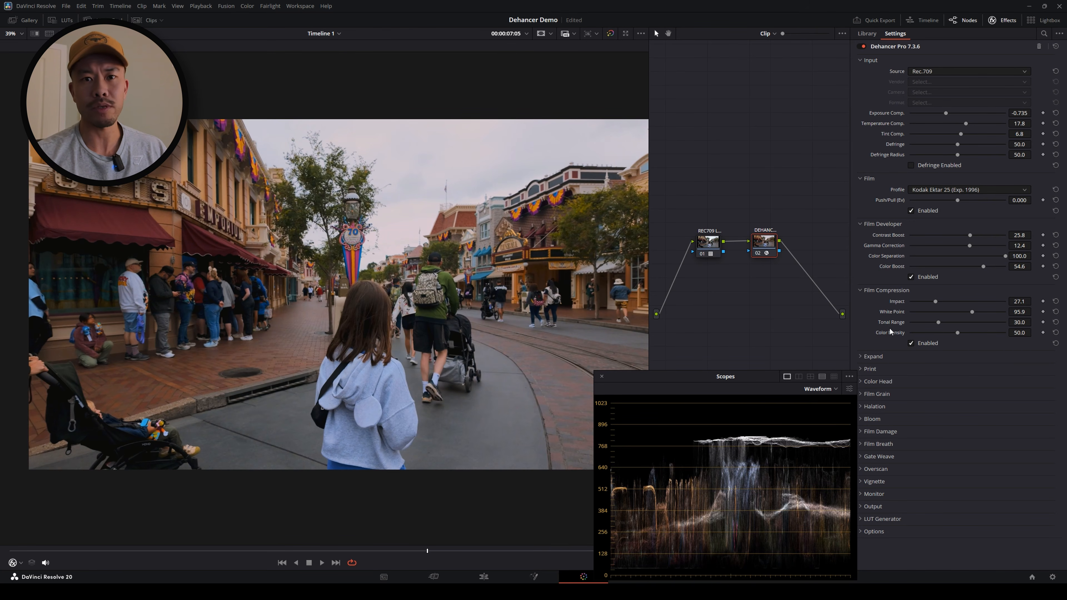
# Enable the Expand tool and set its black point to 5.98, testing values of -14.10 and 14.28 on the way
pyautogui.click(861, 356)
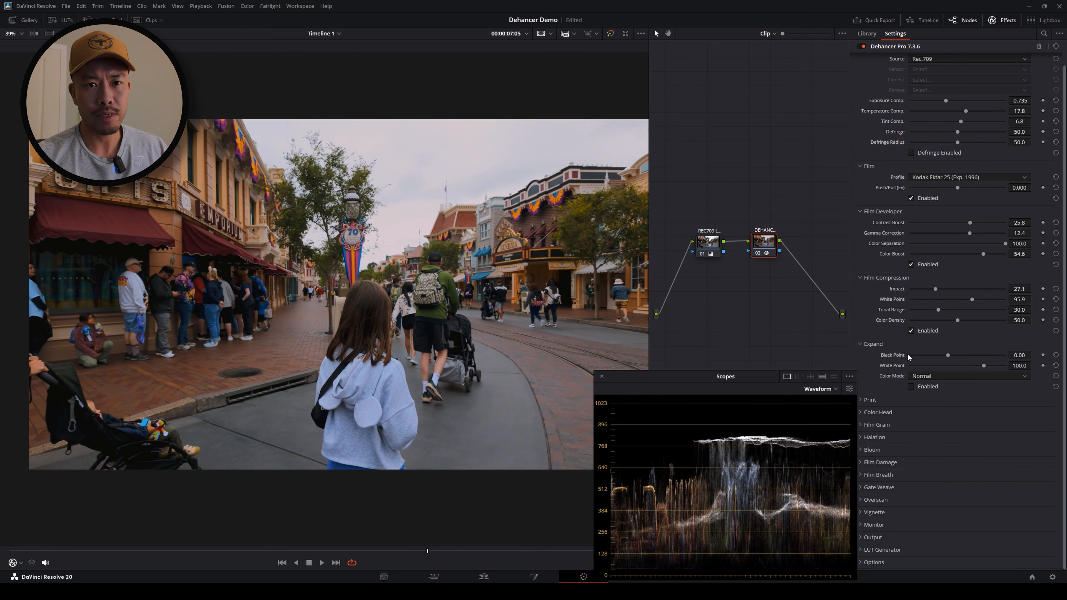
pyautogui.moveTo(948, 356); pyautogui.dragTo(924, 355)
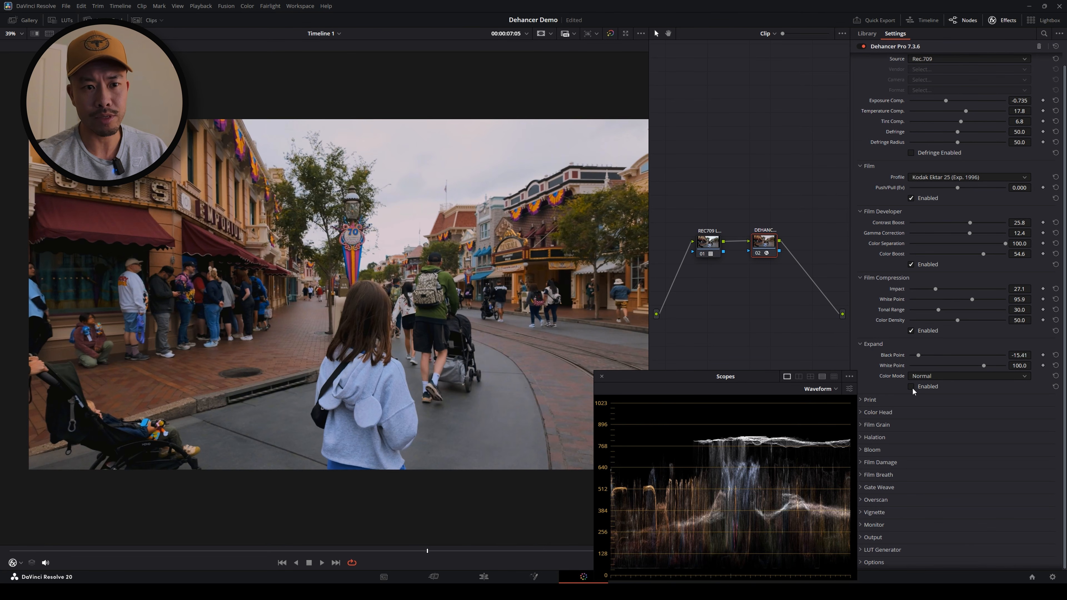
pyautogui.click(911, 386)
pyautogui.moveTo(918, 356); pyautogui.dragTo(921, 356)
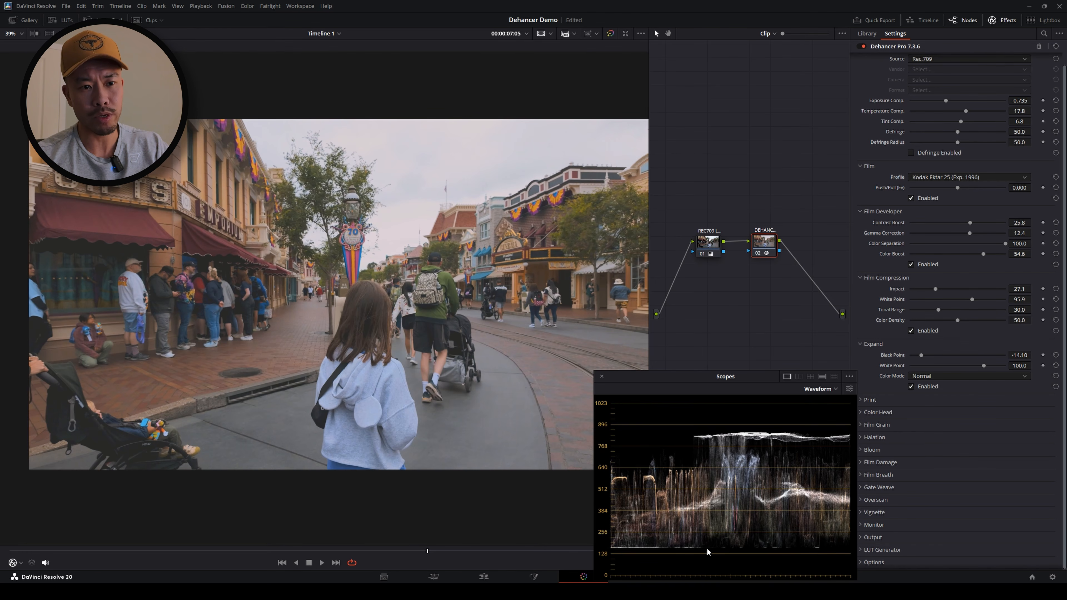
pyautogui.moveTo(922, 355); pyautogui.dragTo(974, 363)
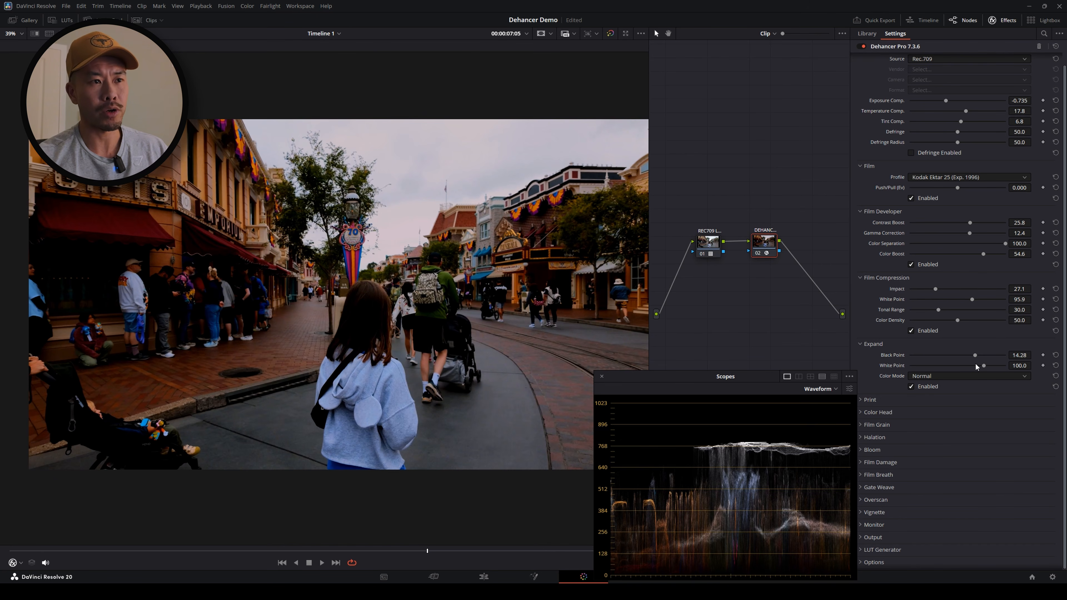
pyautogui.doubleClick(974, 356)
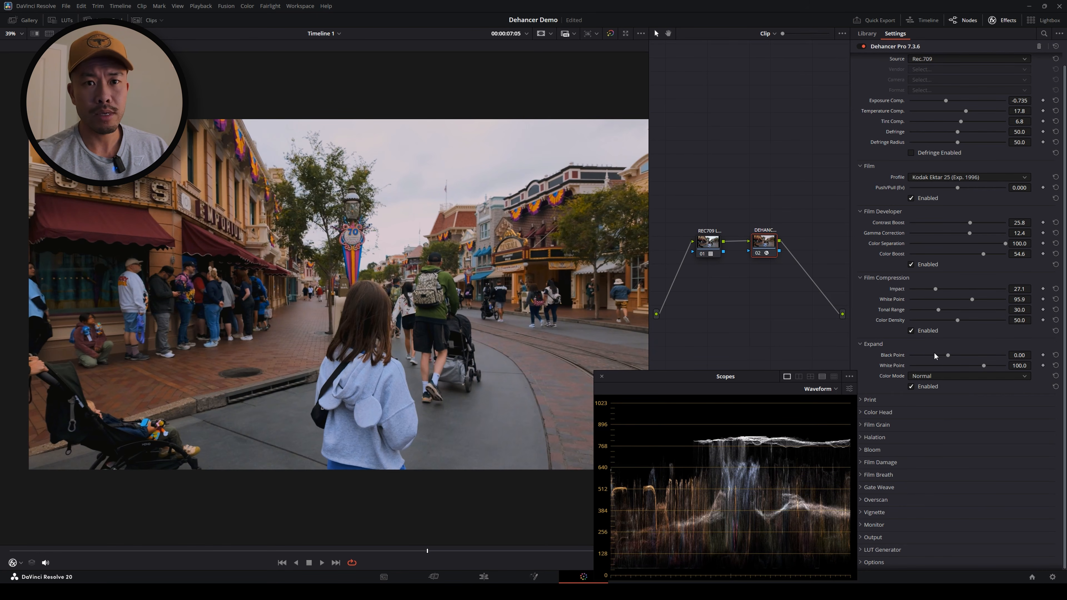
pyautogui.moveTo(949, 355); pyautogui.dragTo(956, 359)
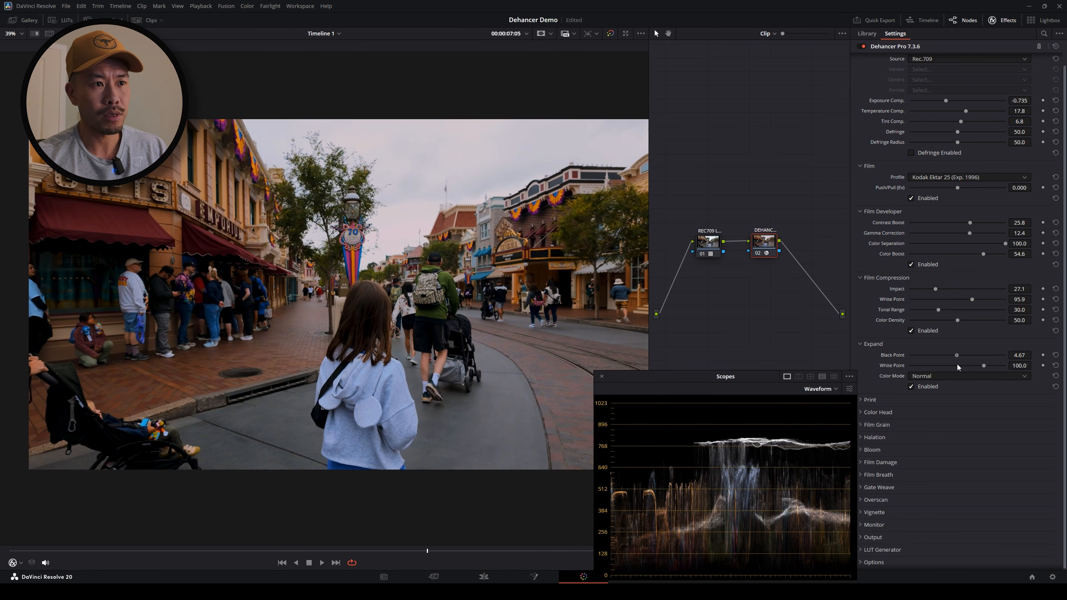
pyautogui.moveTo(957, 364); pyautogui.dragTo(960, 368)
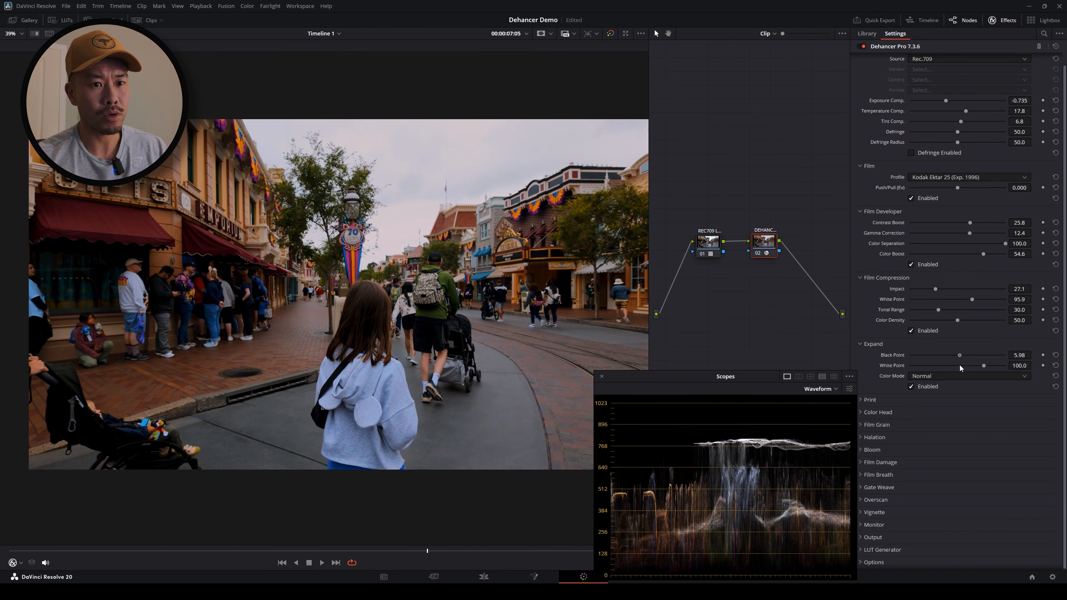
# Move the scopes slightly away from the effect settings and enable the Print tool
pyautogui.scroll(-1, 946, 423)
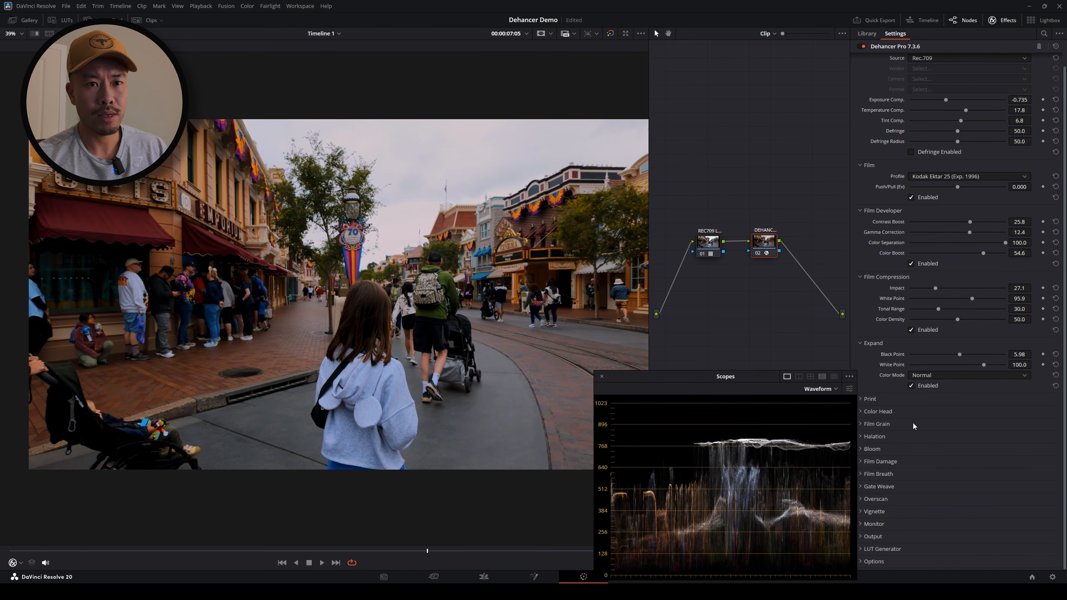
pyautogui.moveTo(751, 377); pyautogui.dragTo(741, 375)
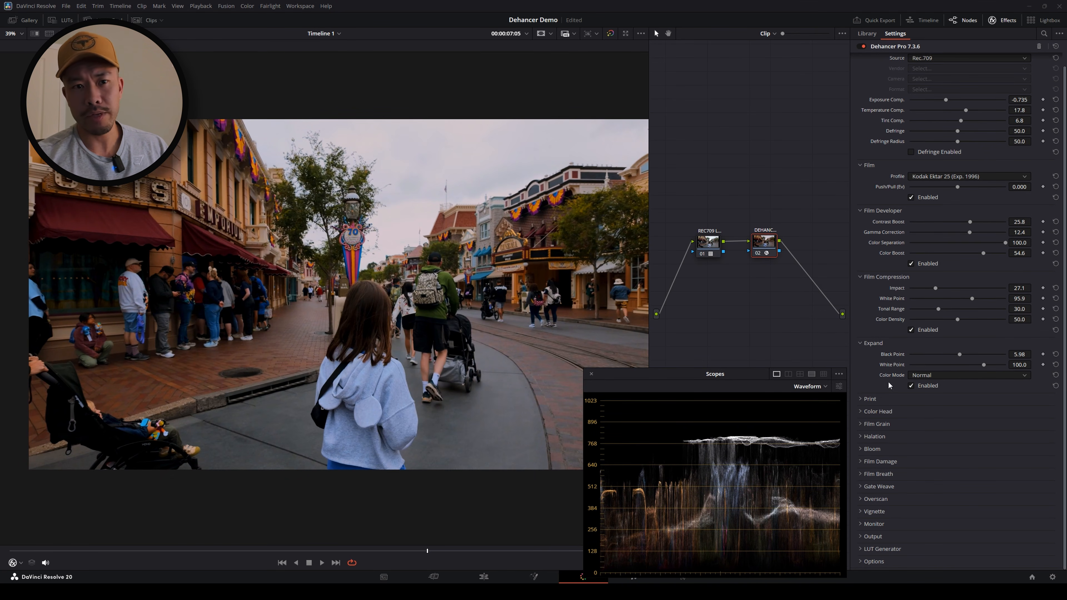
pyautogui.click(861, 399)
pyautogui.scroll(-3, 904, 335)
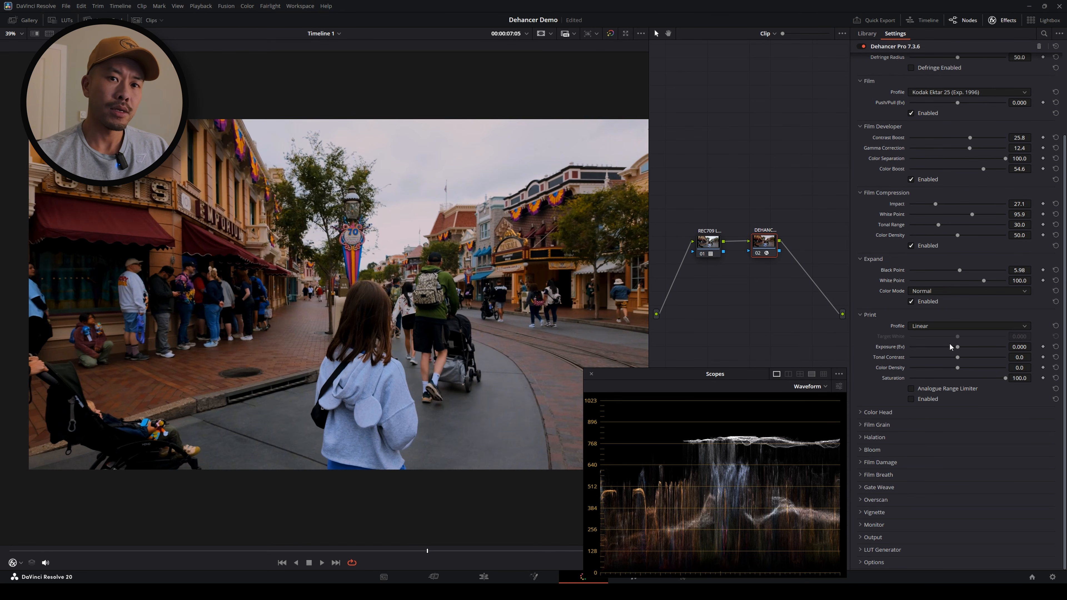
pyautogui.click(910, 399)
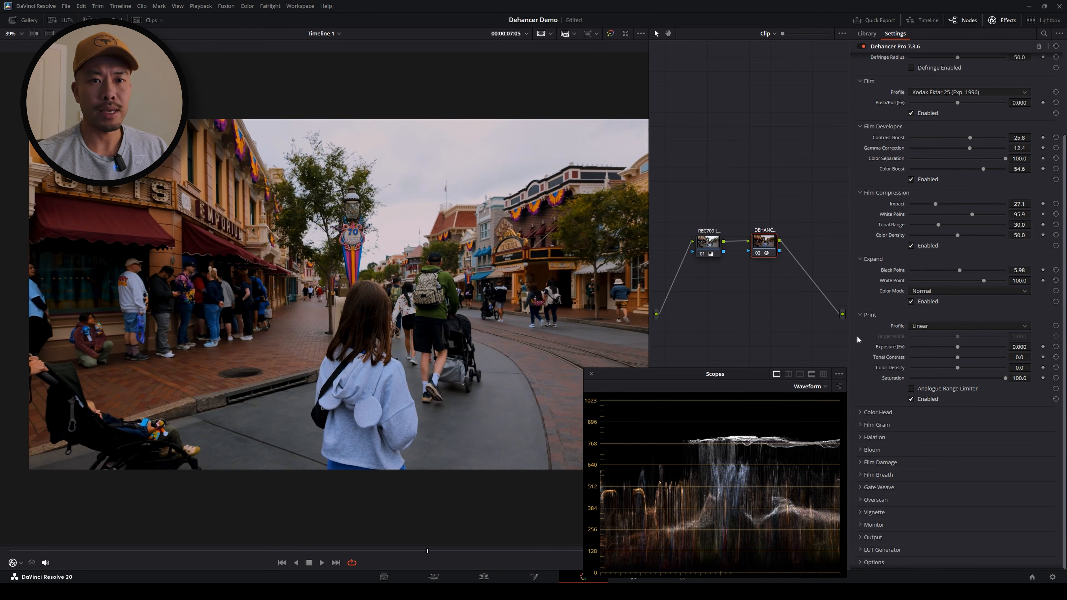
# Try the Cineon Film Log, Fujifilm 3513, Kodak 2383 and Kodak Endura Glossy Paper print profiles, and select Kodak 2383 Print Film
pyautogui.click(943, 324)
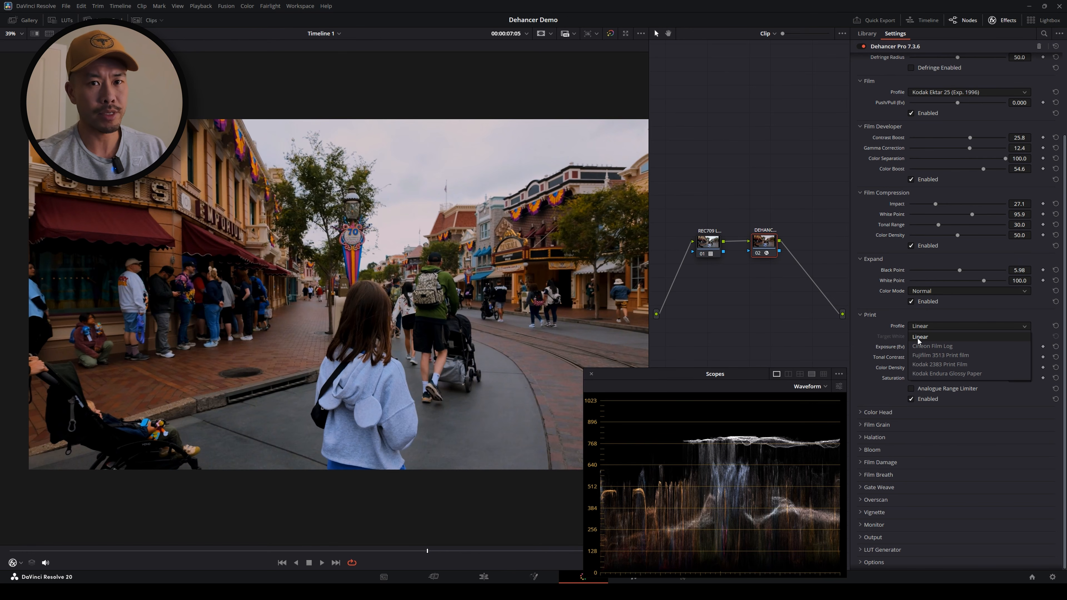
pyautogui.click(951, 347)
pyautogui.click(956, 328)
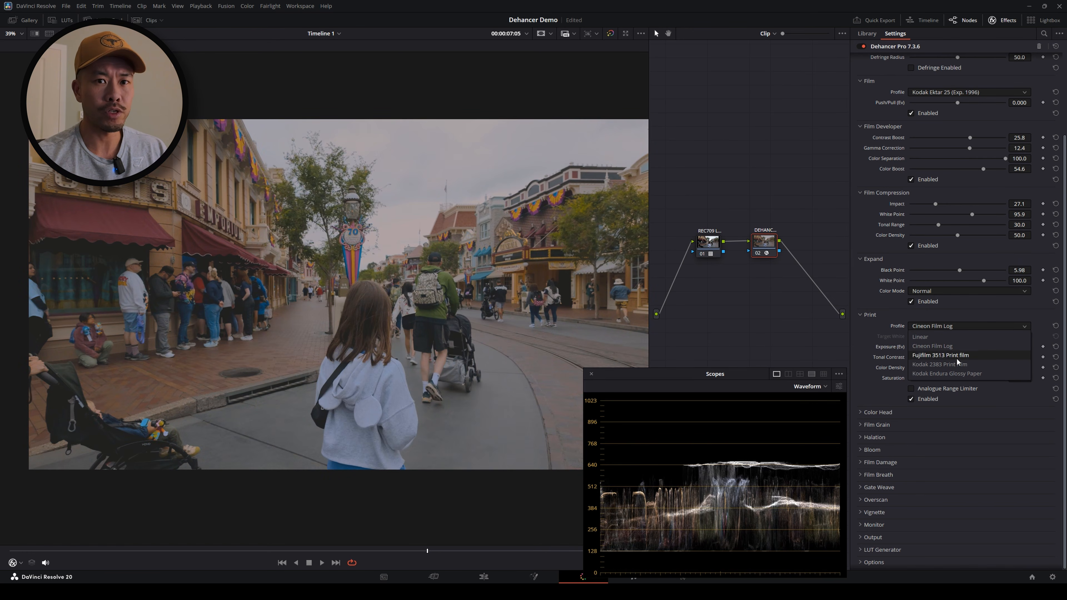
pyautogui.click(956, 357)
pyautogui.click(957, 326)
pyautogui.click(947, 368)
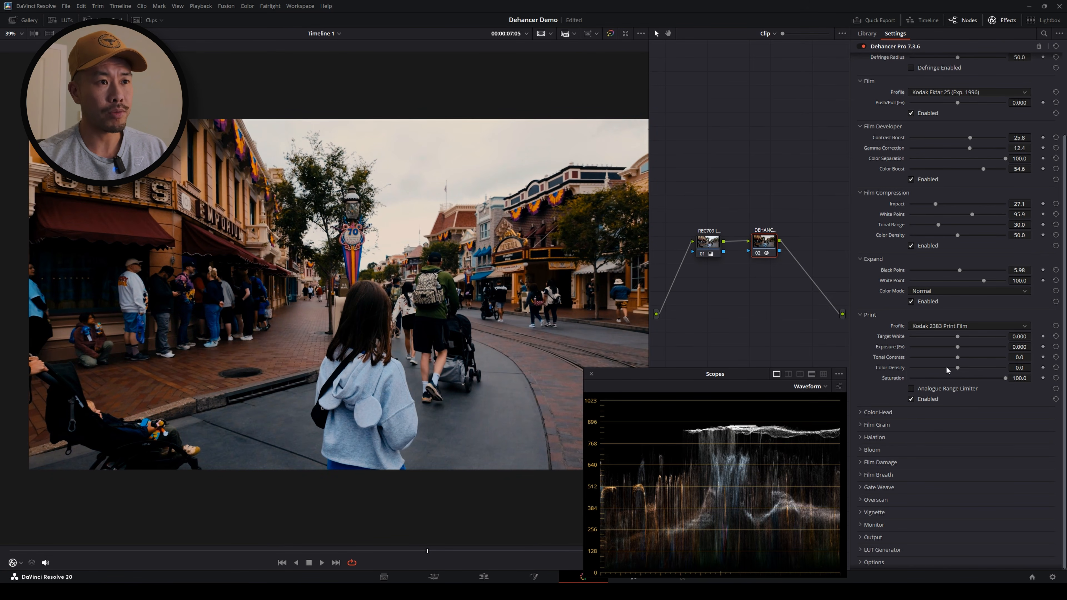
pyautogui.click(944, 327)
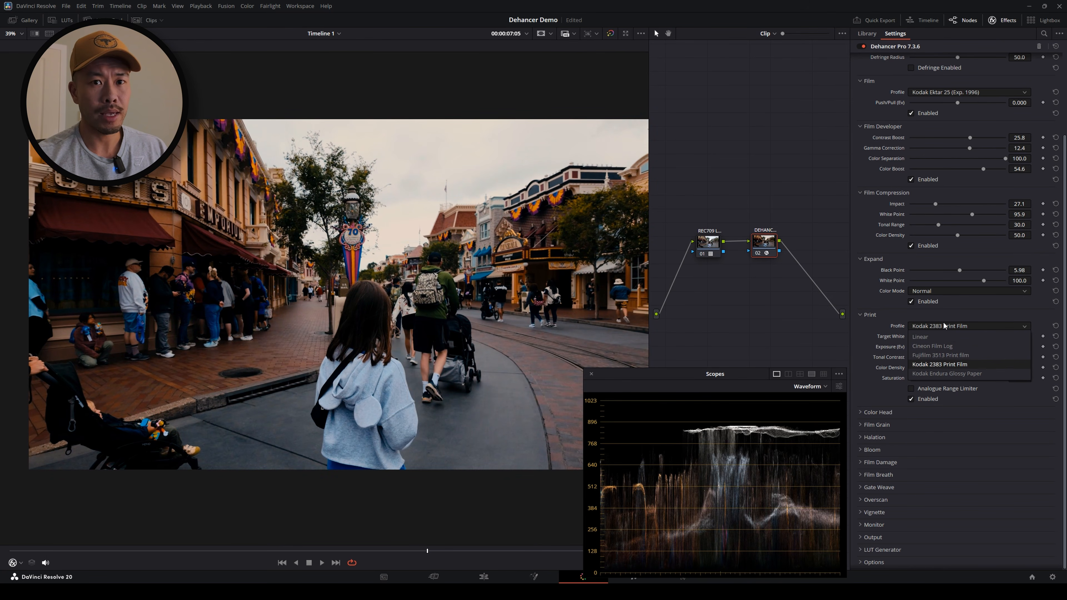
pyautogui.click(1009, 373)
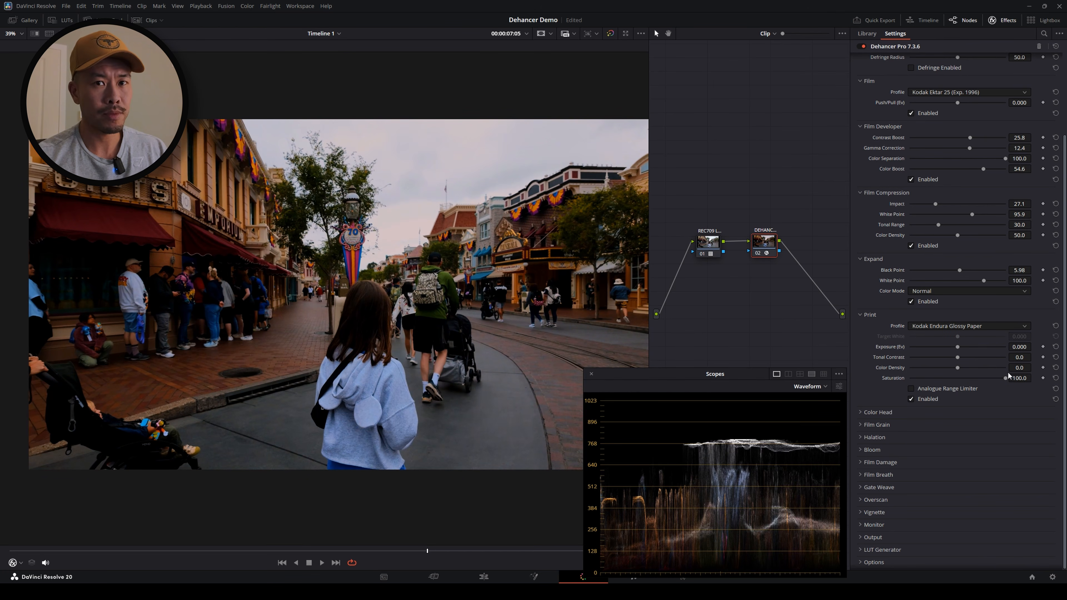
pyautogui.click(986, 326)
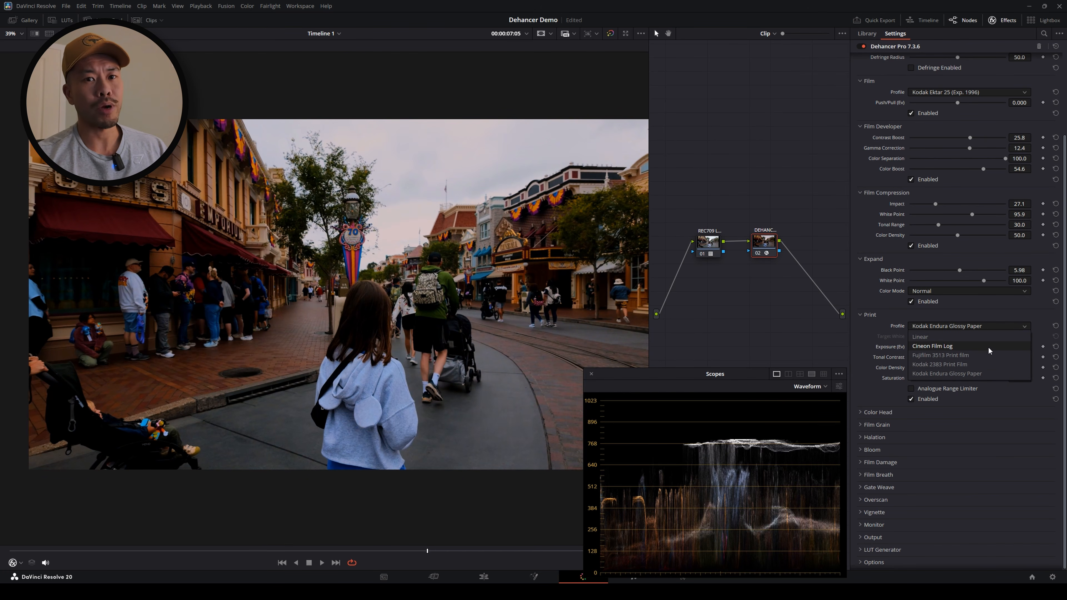
pyautogui.click(946, 364)
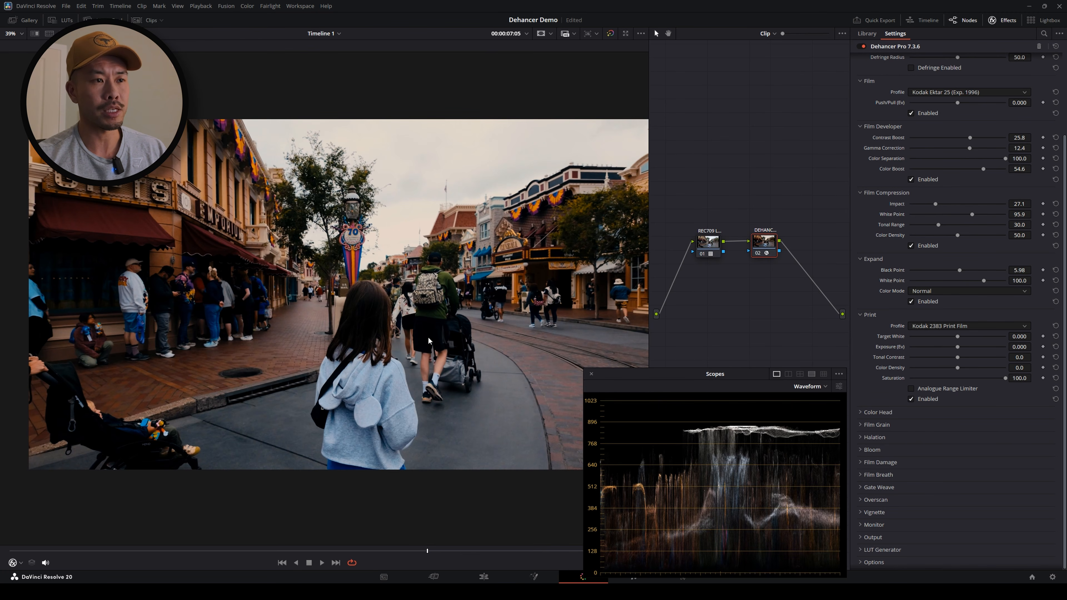
# Compare the Fujifilm 3513 print profile on the enlarged image with Kodak 2383 Print Film, and return to Kodak 2383
pyautogui.scroll(2, 429, 338)
pyautogui.moveTo(430, 337); pyautogui.dragTo(432, 326)
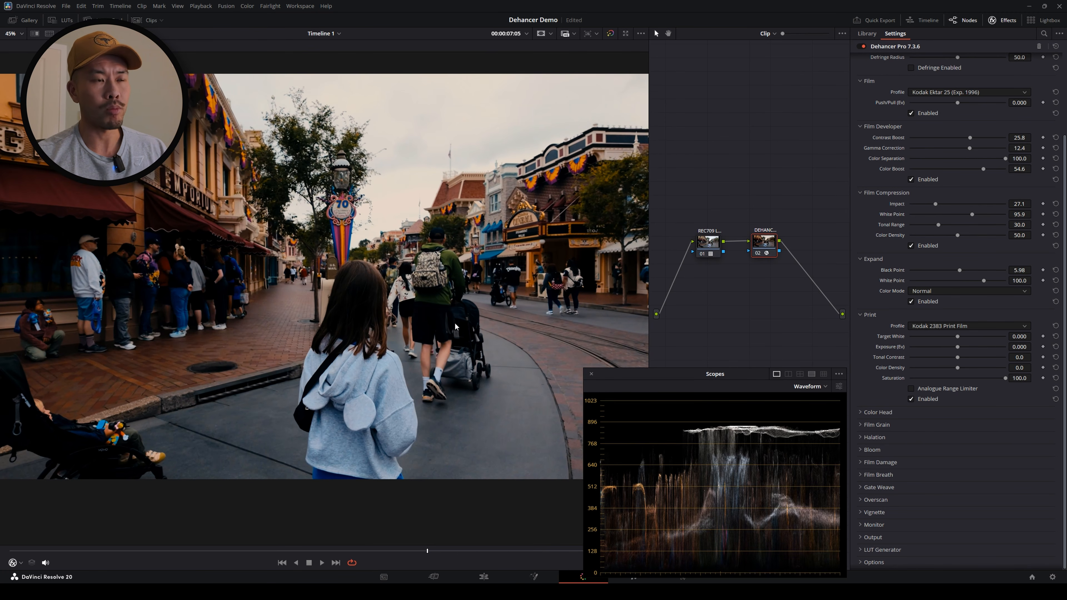
pyautogui.click(1011, 326)
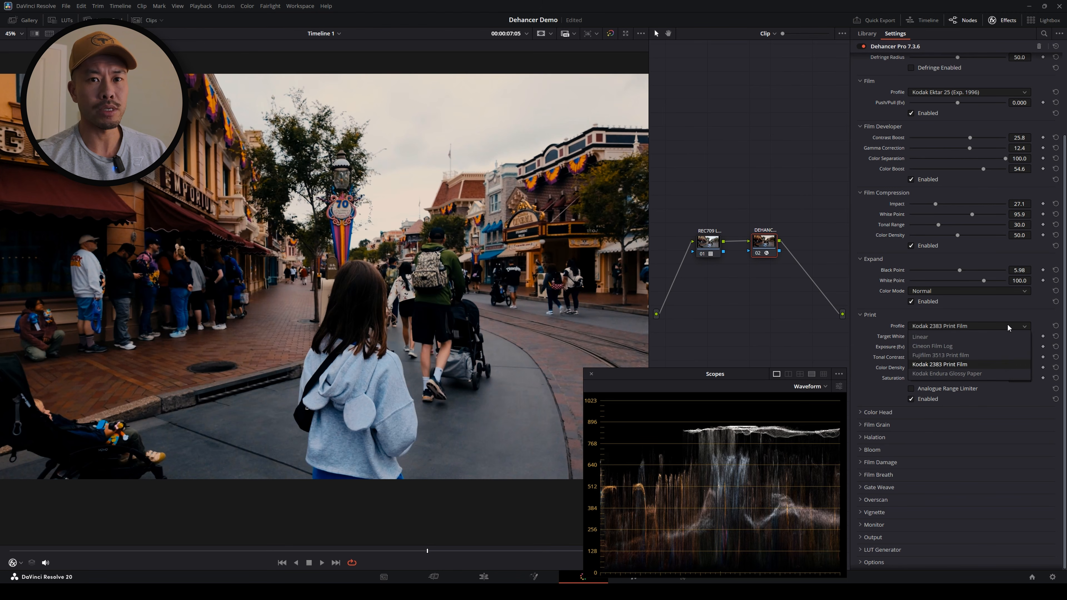
pyautogui.click(978, 356)
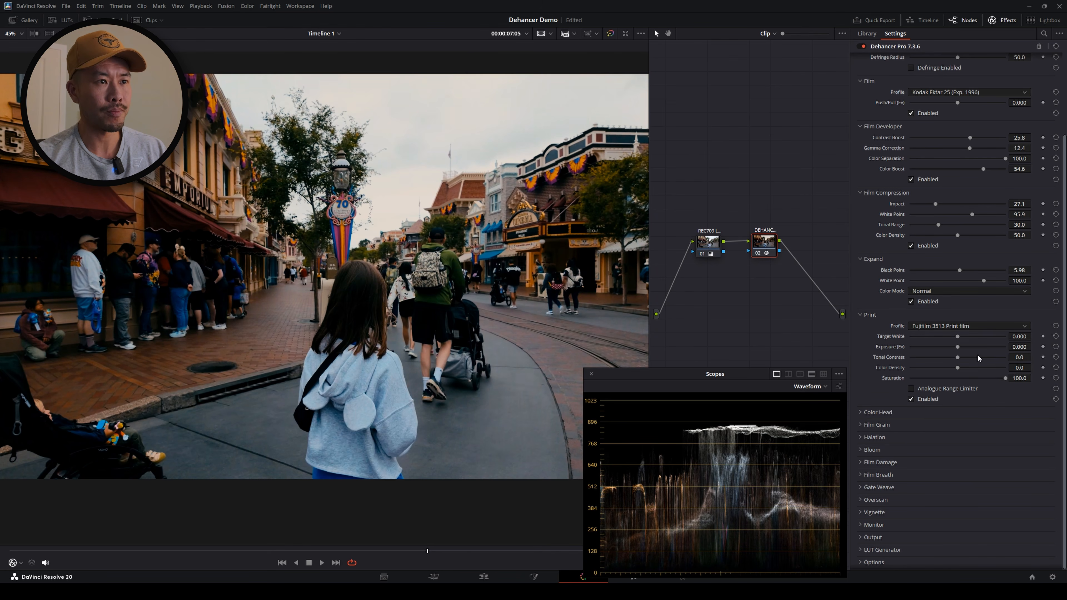
pyautogui.click(971, 330)
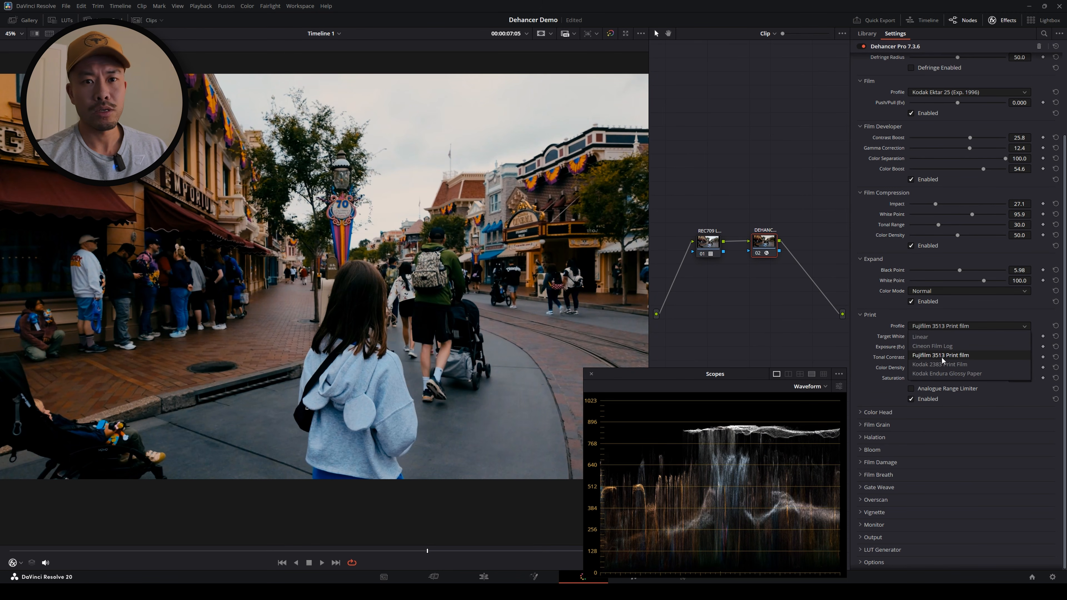
pyautogui.click(961, 365)
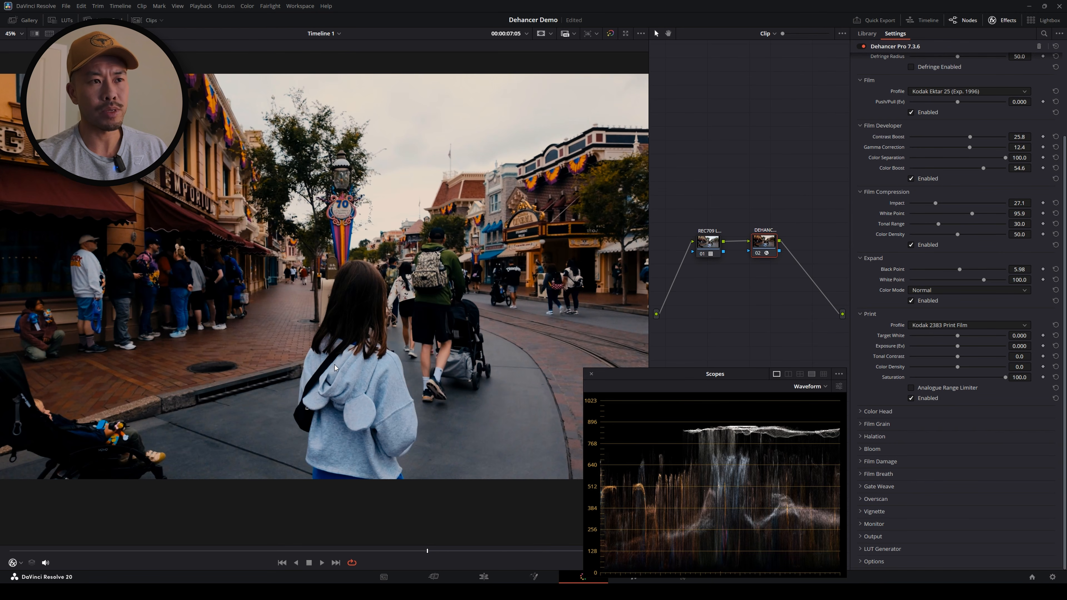
# Set the Print target white to -0.410, testing values of 1.616 and -2.000 first
pyautogui.moveTo(957, 335); pyautogui.dragTo(996, 353)
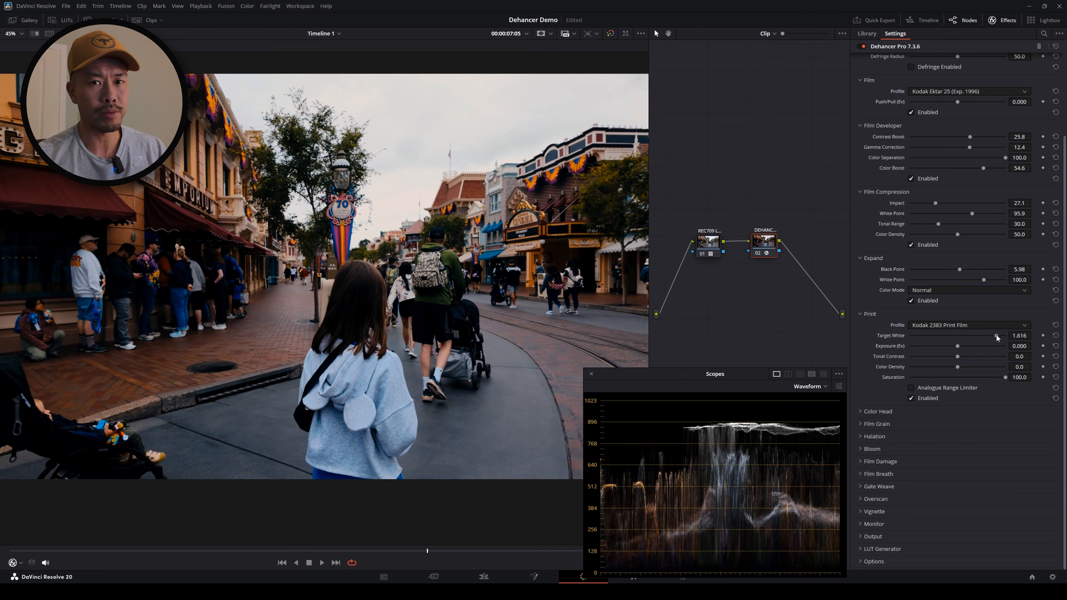
pyautogui.moveTo(999, 336); pyautogui.dragTo(893, 344)
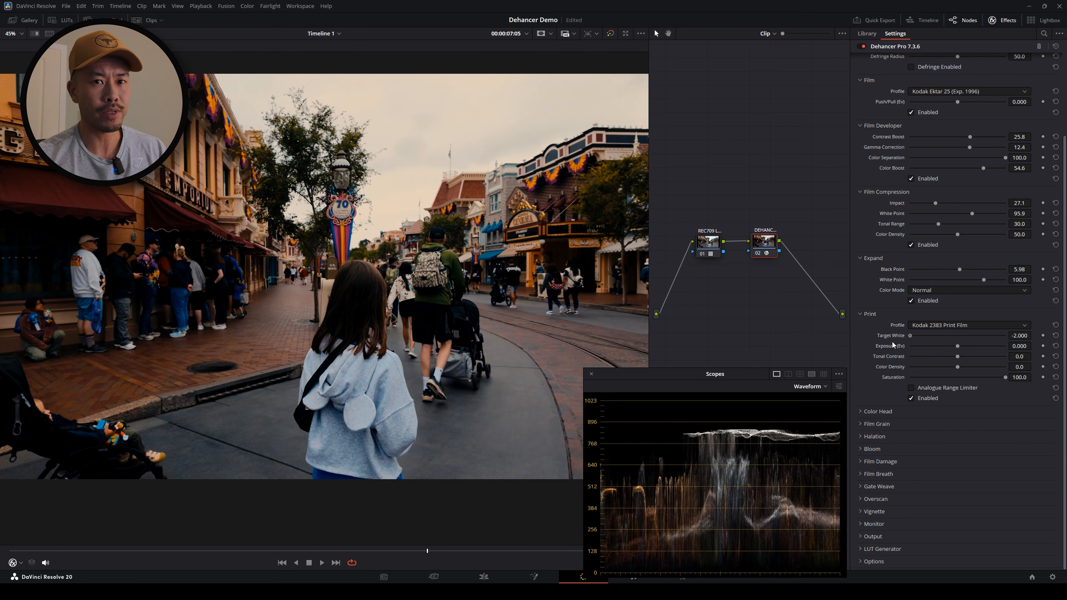
pyautogui.moveTo(908, 335); pyautogui.dragTo(947, 345)
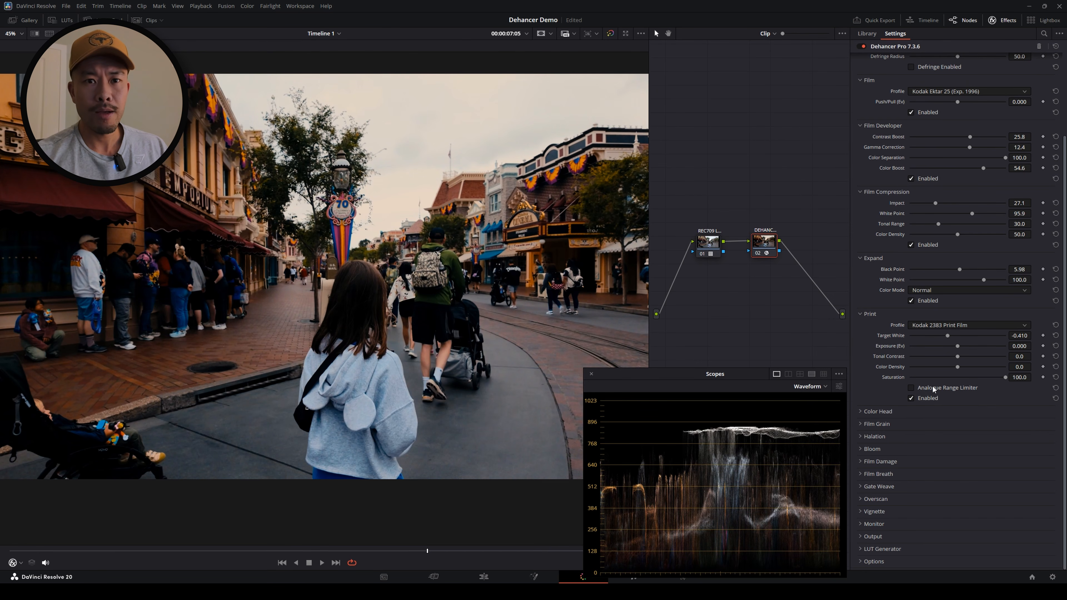
# Set the Print exposure to 0.249 and the Print tonal contrast to -9.0
pyautogui.moveTo(959, 347); pyautogui.dragTo(970, 351)
pyautogui.moveTo(965, 350)
pyautogui.mouseDown()
pyautogui.moveTo(953, 364)
pyautogui.moveTo(961, 369)
pyautogui.mouseUp()
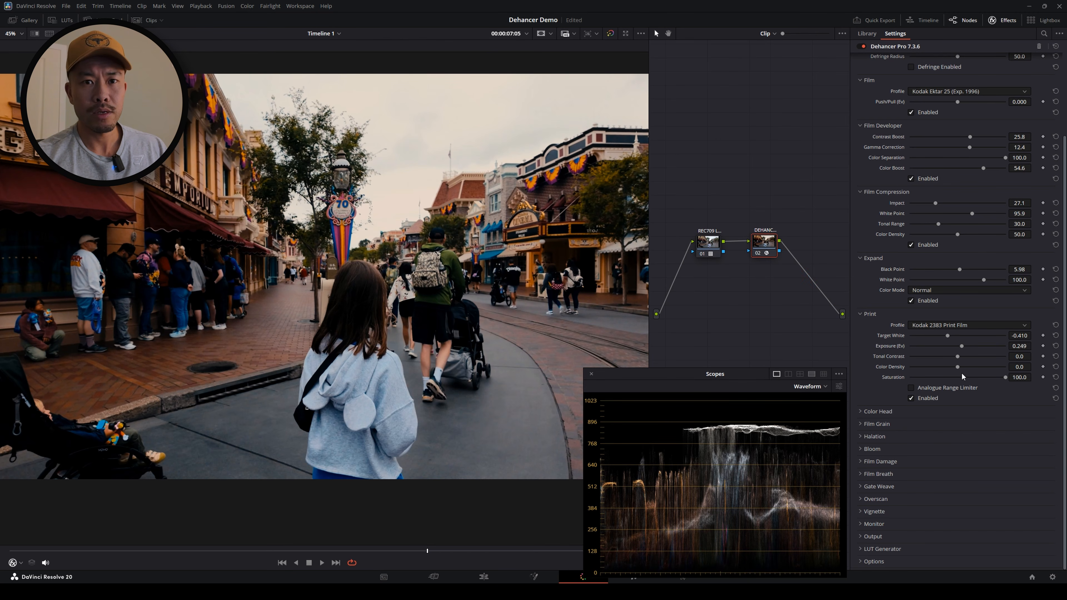
pyautogui.moveTo(959, 359); pyautogui.dragTo(951, 376)
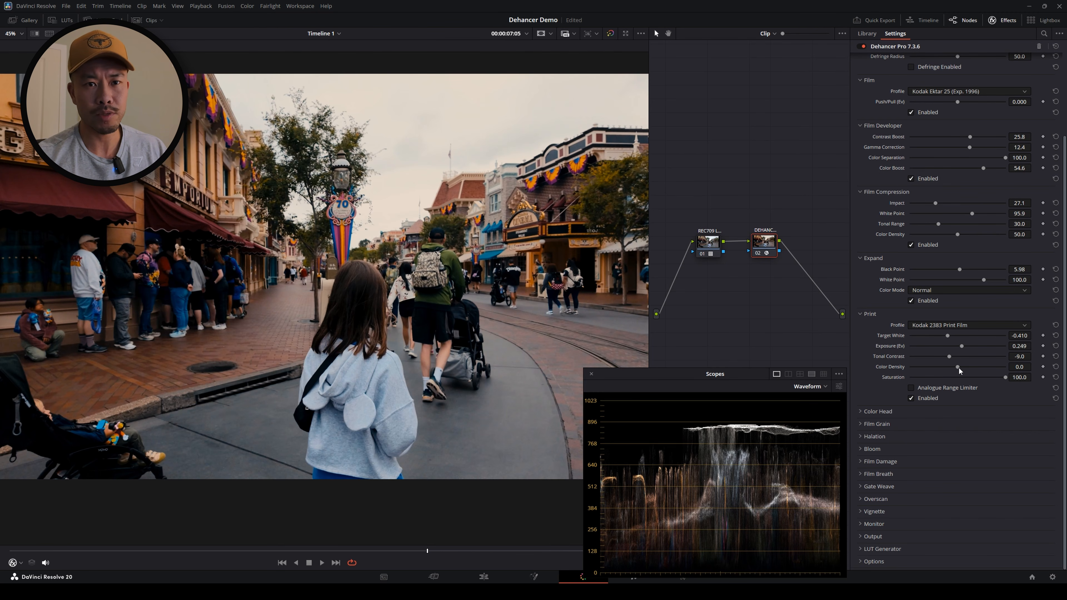
# Try a Print color density of -31.9, reset it, and set the color density to 15.3
pyautogui.moveTo(958, 367); pyautogui.dragTo(896, 382)
pyautogui.doubleClick(896, 367)
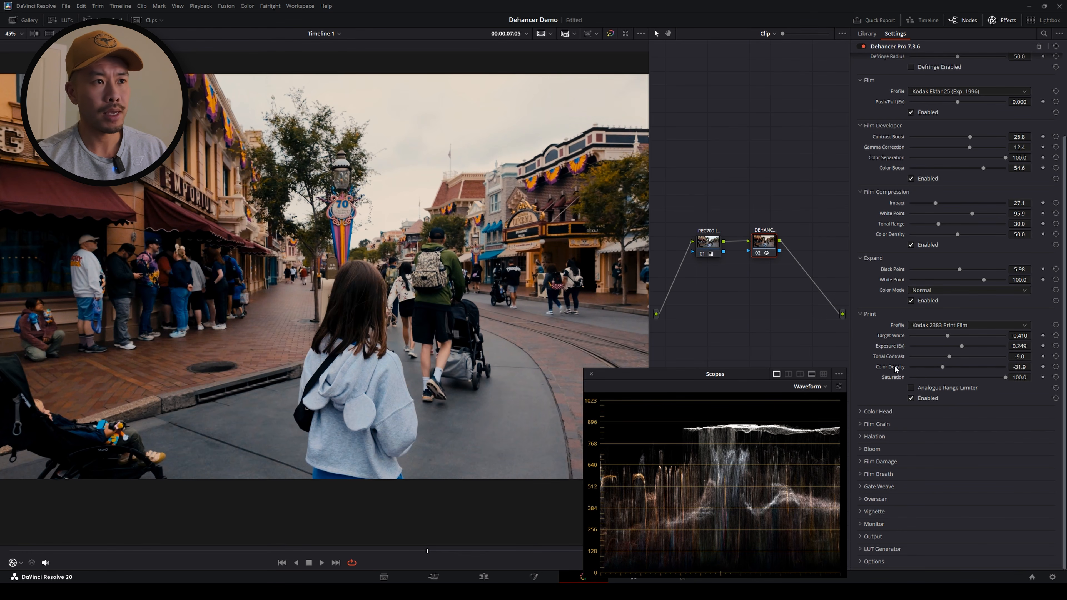
pyautogui.moveTo(957, 367)
pyautogui.mouseDown()
pyautogui.moveTo(977, 370)
pyautogui.moveTo(965, 373)
pyautogui.mouseUp()
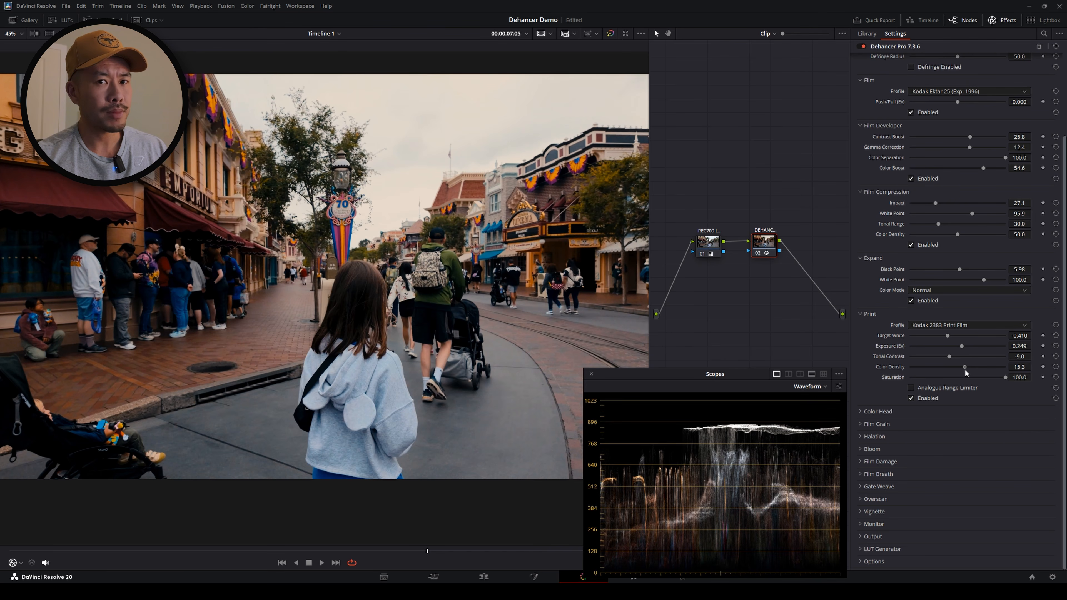
# Reset the Print color density to 0.0
pyautogui.doubleClick(897, 372)
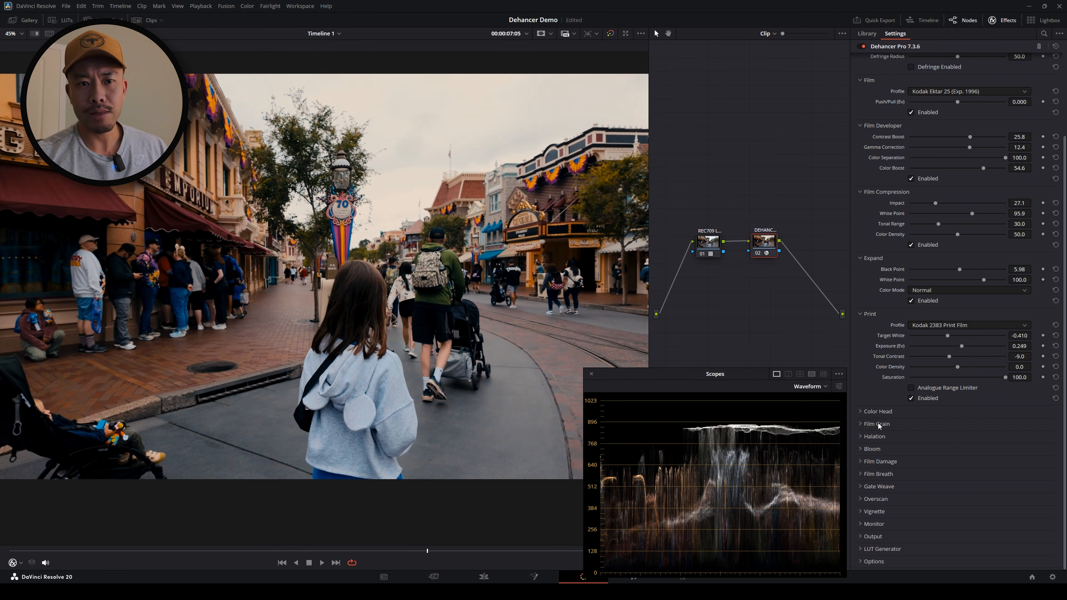
# Try the Color Head with Magenta - Green at 10.3, reset the balance and tone adjustments, and disable the Color Head
pyautogui.click(861, 414)
pyautogui.scroll(-3, 886, 409)
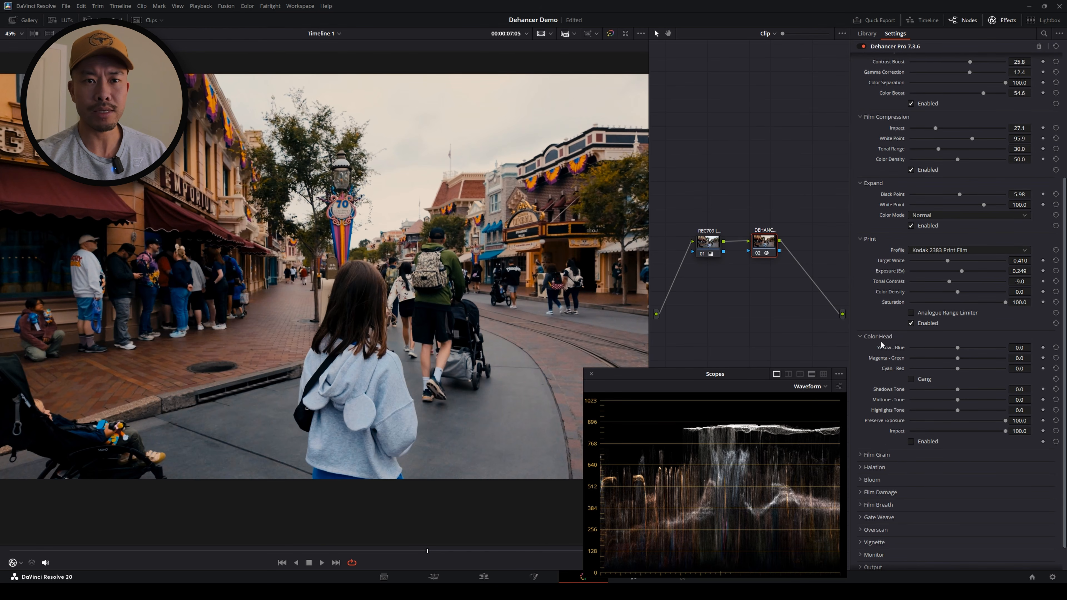
pyautogui.scroll(-1, 939, 392)
pyautogui.click(910, 412)
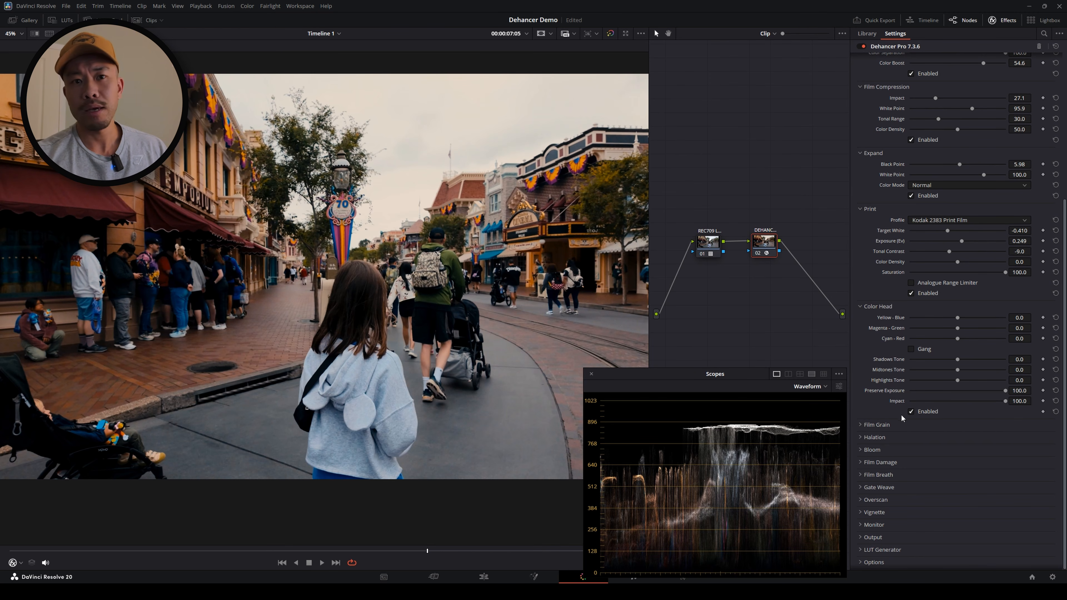
pyautogui.moveTo(959, 318)
pyautogui.mouseDown()
pyautogui.moveTo(932, 323)
pyautogui.moveTo(971, 326)
pyautogui.moveTo(933, 329)
pyautogui.moveTo(968, 329)
pyautogui.mouseUp()
pyautogui.doubleClick(972, 318)
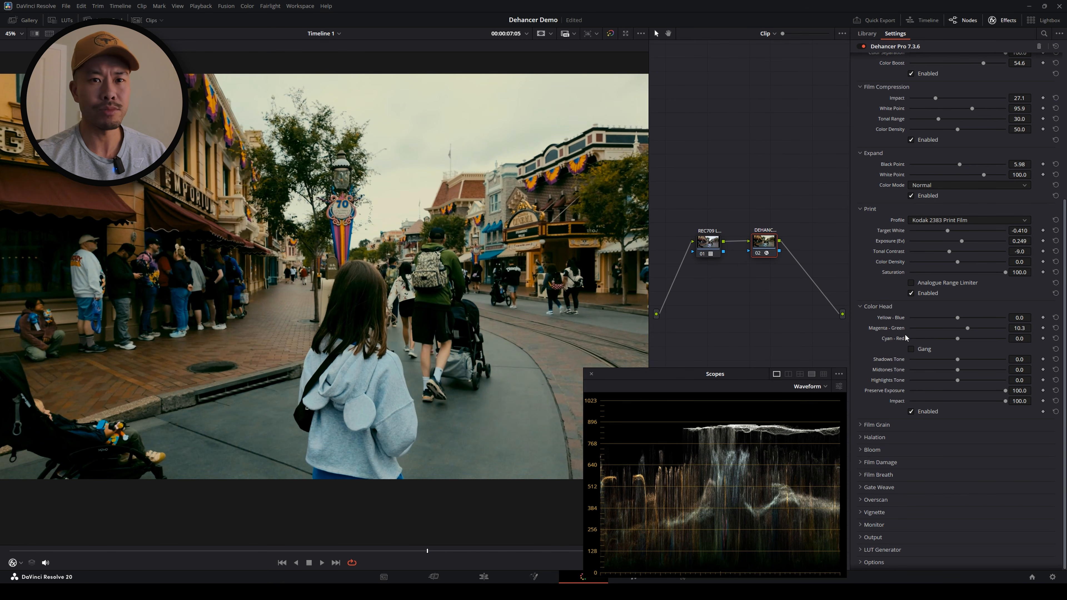
pyautogui.doubleClick(896, 329)
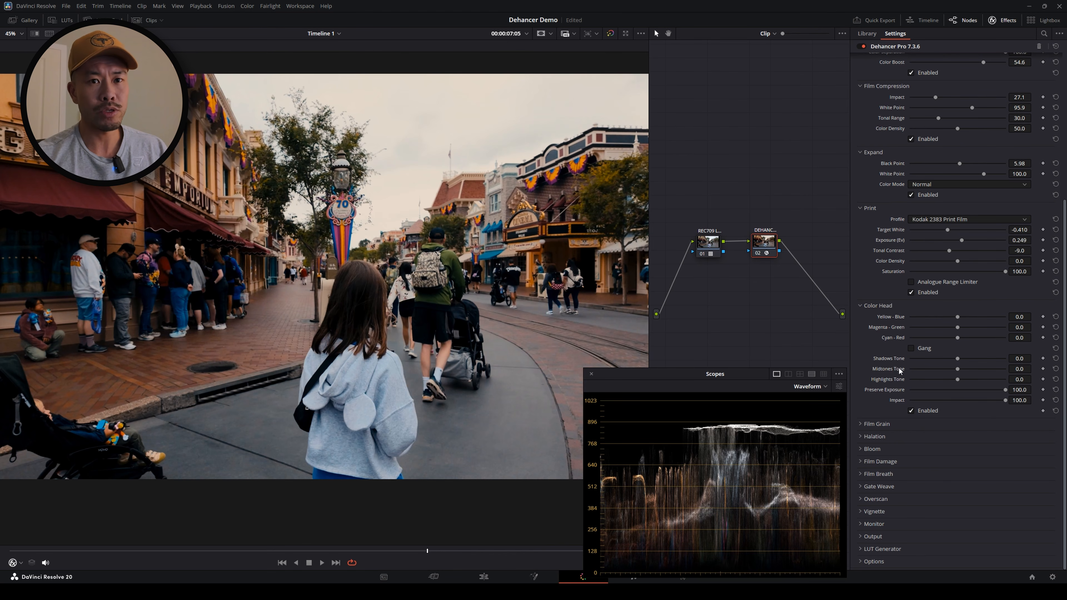
pyautogui.moveTo(957, 358)
pyautogui.mouseDown()
pyautogui.moveTo(923, 363)
pyautogui.moveTo(982, 365)
pyautogui.moveTo(959, 362)
pyautogui.mouseUp()
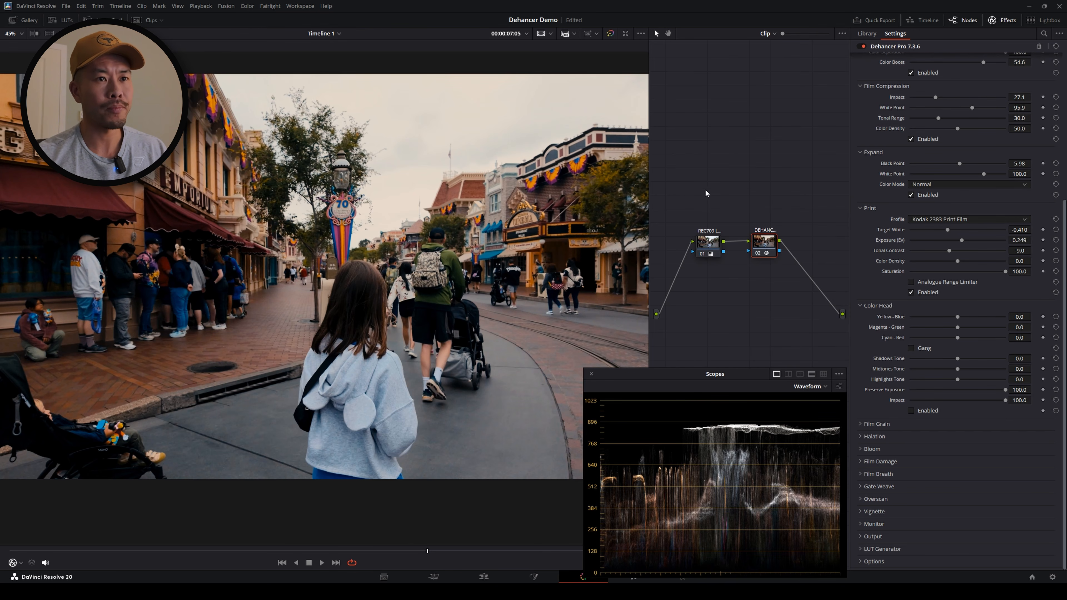
# Play the graded clip full screen to review the overall look
pyautogui.hotkey('ctrl', 'f')
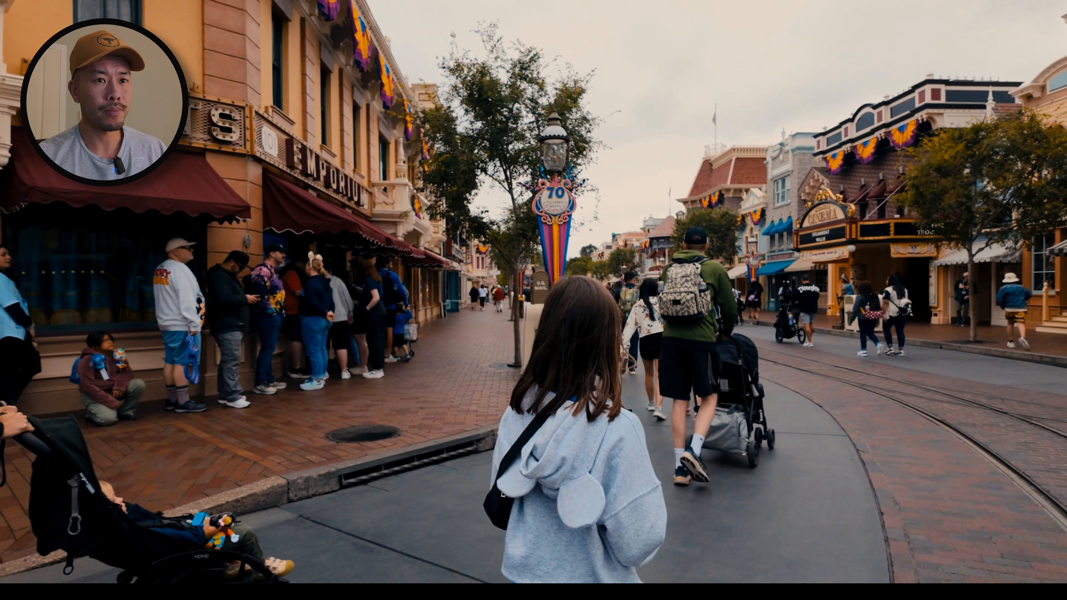
pyautogui.press('space')
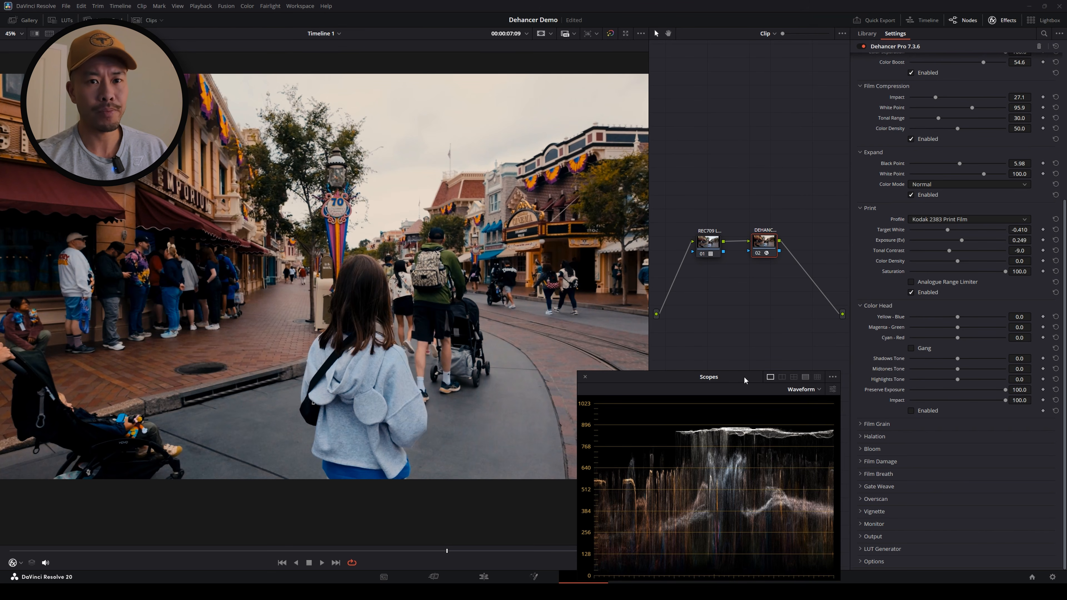
# Enable Film Grain and, judging it on the enlarged image of the girl, set its amount to 51.1
pyautogui.click(926, 424)
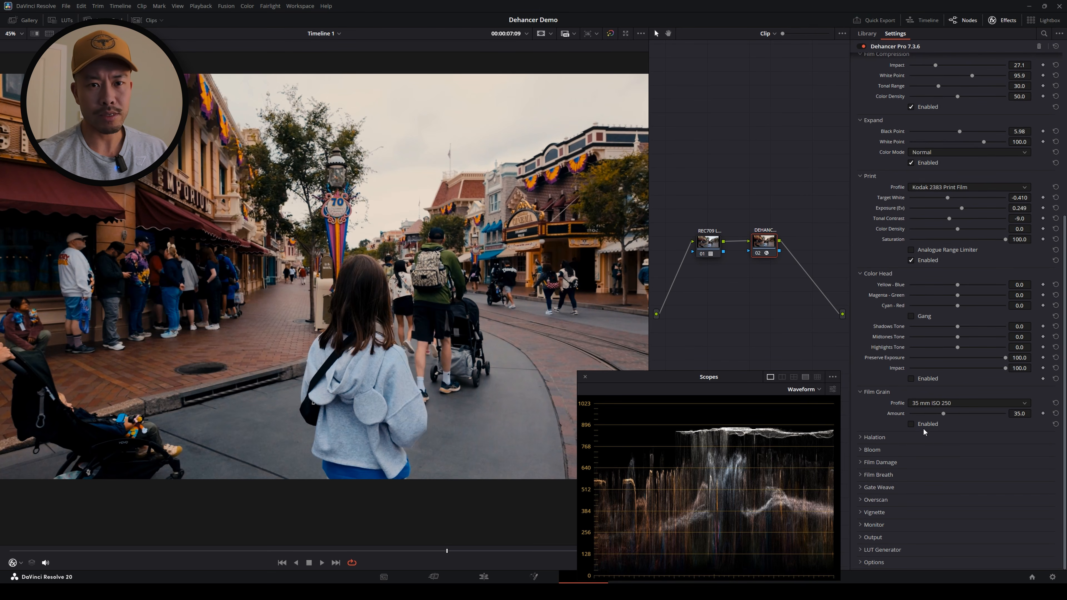
pyautogui.click(911, 424)
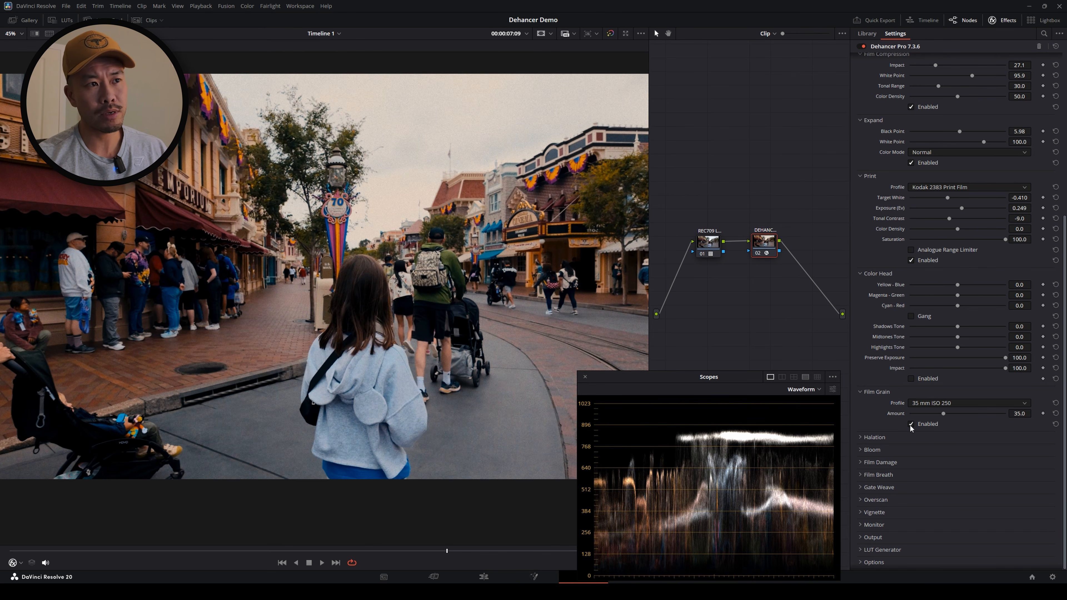
pyautogui.scroll(1, 380, 301)
pyautogui.scroll(5, 379, 302)
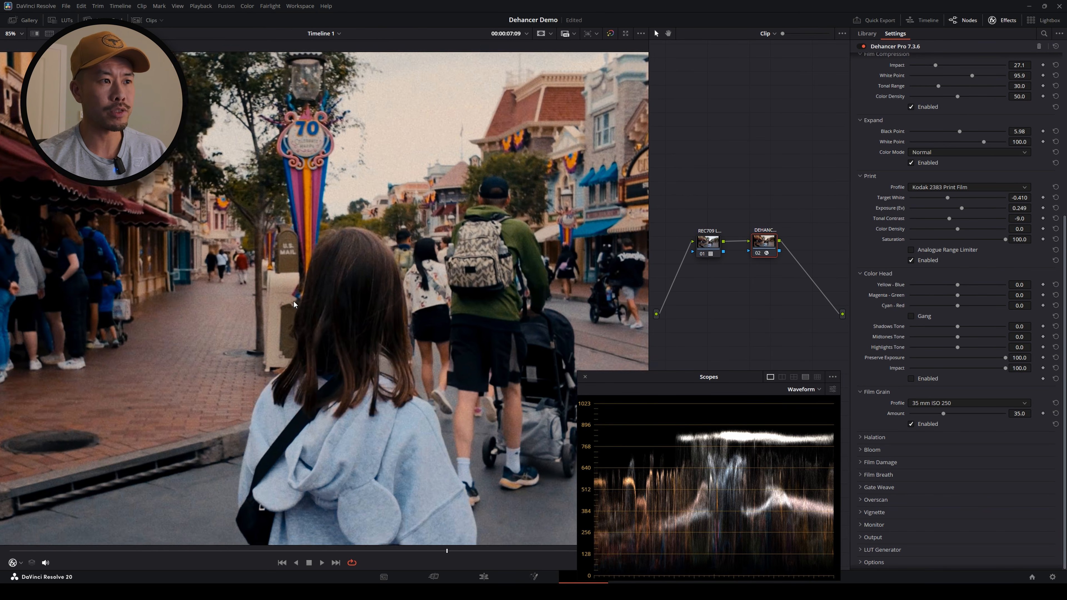
pyautogui.scroll(2, 322, 288)
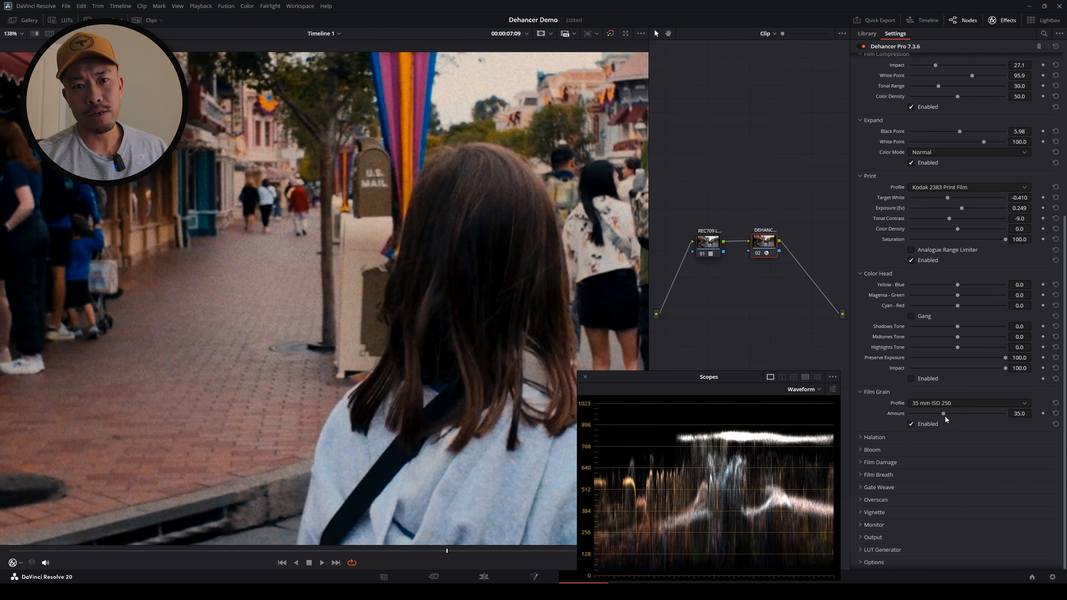
pyautogui.moveTo(944, 414)
pyautogui.mouseDown()
pyautogui.moveTo(975, 425)
pyautogui.moveTo(928, 429)
pyautogui.moveTo(958, 421)
pyautogui.mouseUp()
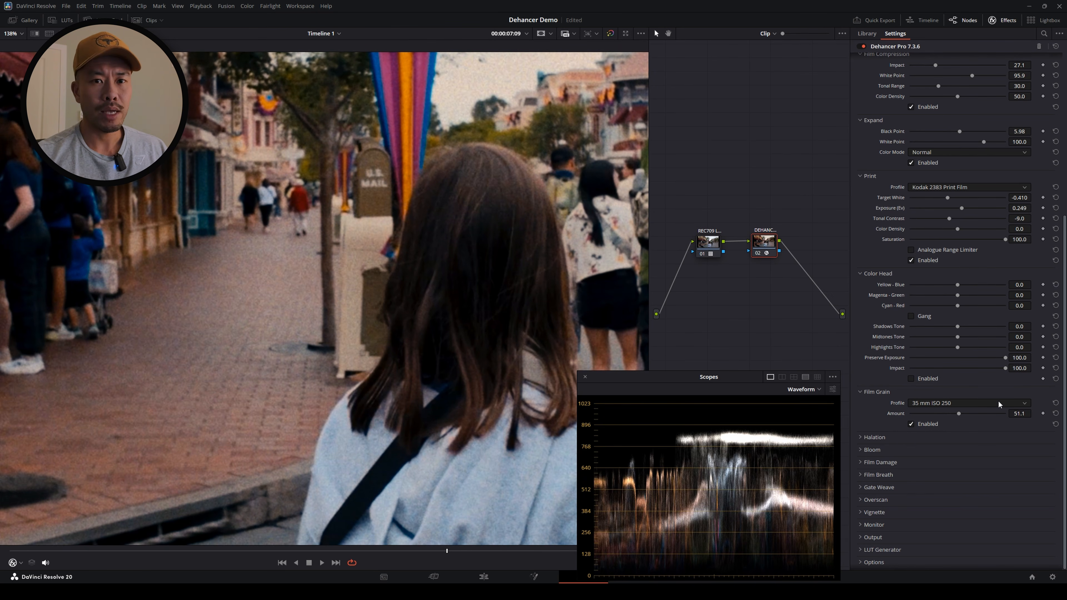
# Change the Film Grain profile to 35 mm ISO 50 and set the amount to 10.9, testing 7.9 first
pyautogui.click(999, 404)
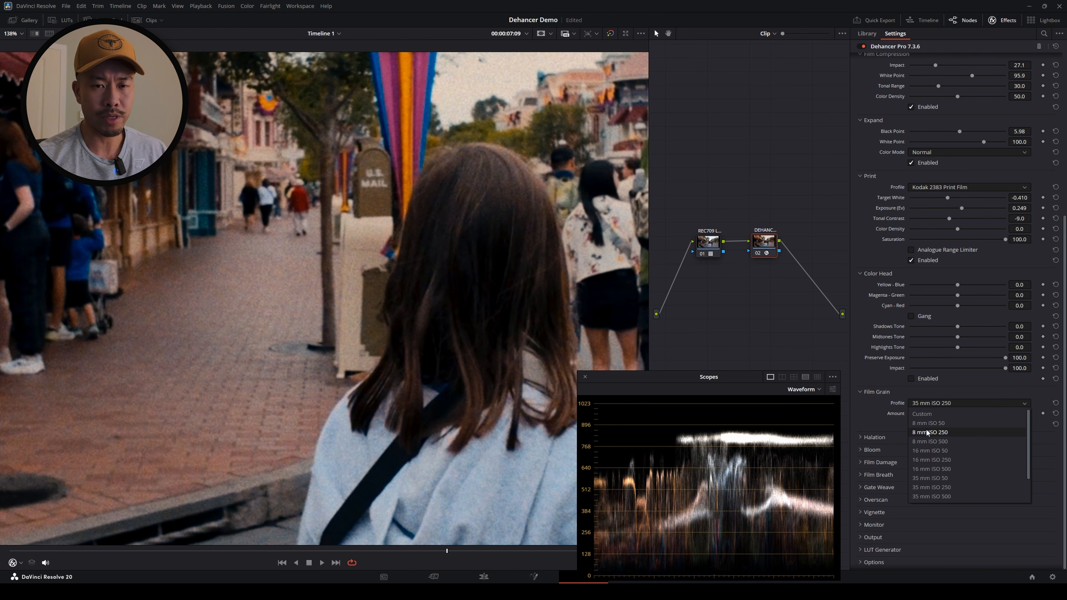
pyautogui.moveTo(1030, 426); pyautogui.dragTo(1030, 447)
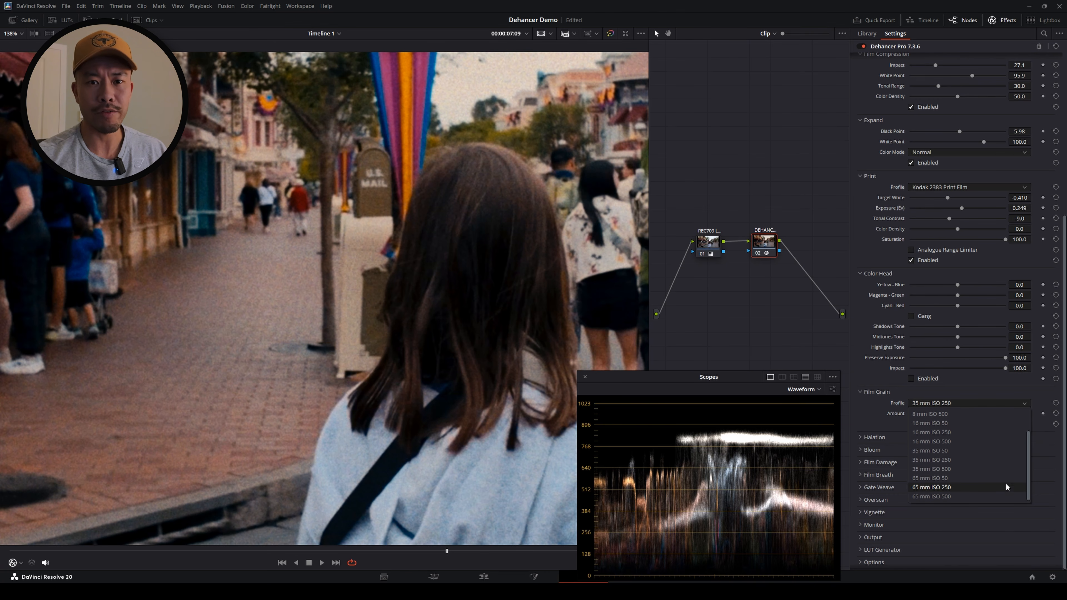
pyautogui.moveTo(1028, 470); pyautogui.dragTo(1025, 462)
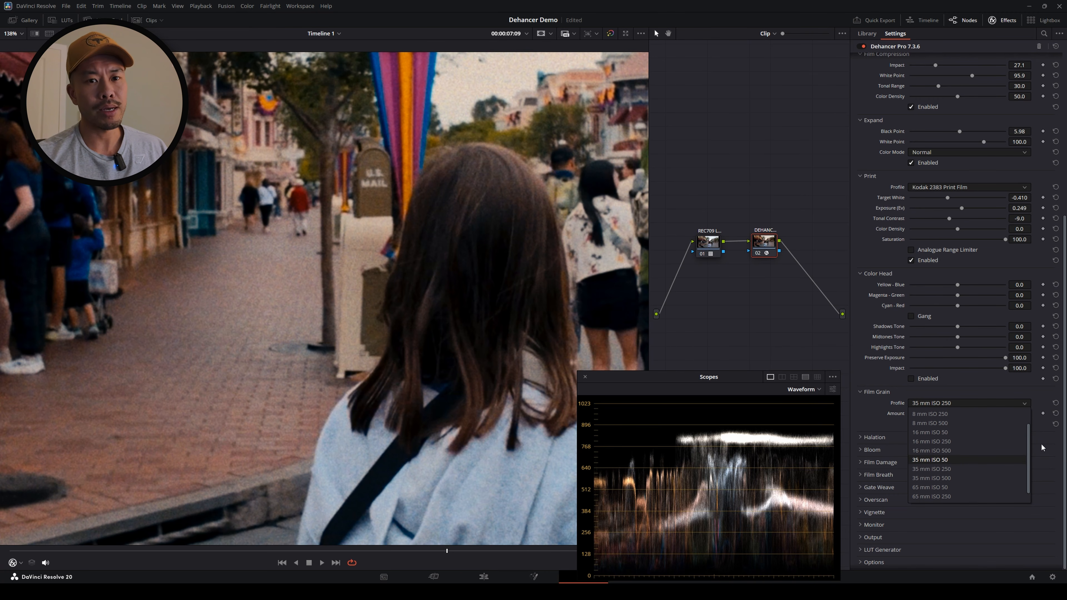
pyautogui.click(934, 461)
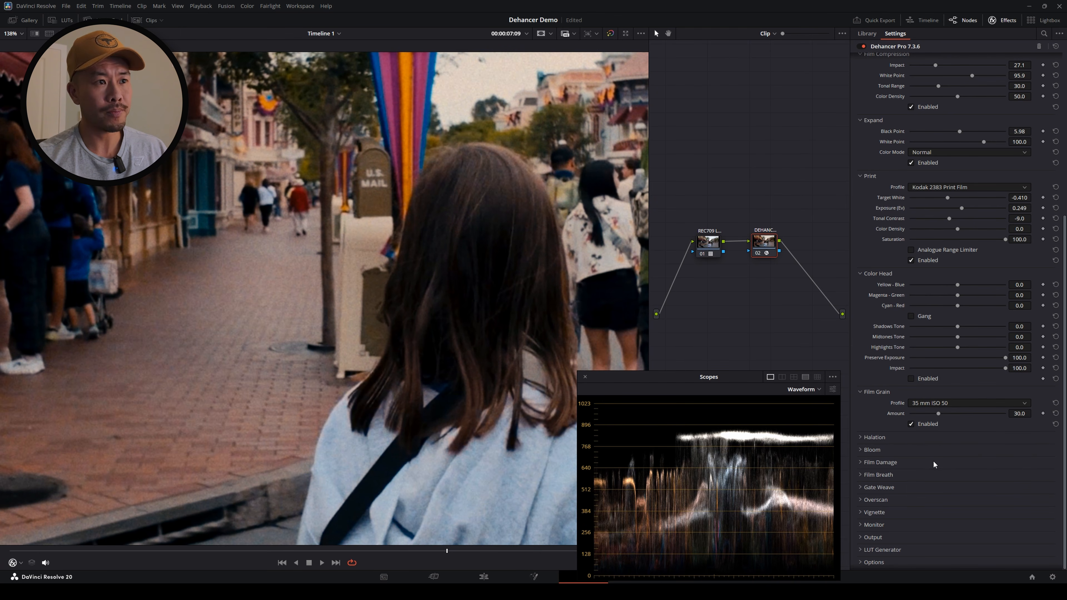
pyautogui.moveTo(937, 414)
pyautogui.mouseDown()
pyautogui.moveTo(910, 419)
pyautogui.moveTo(917, 415)
pyautogui.mouseUp()
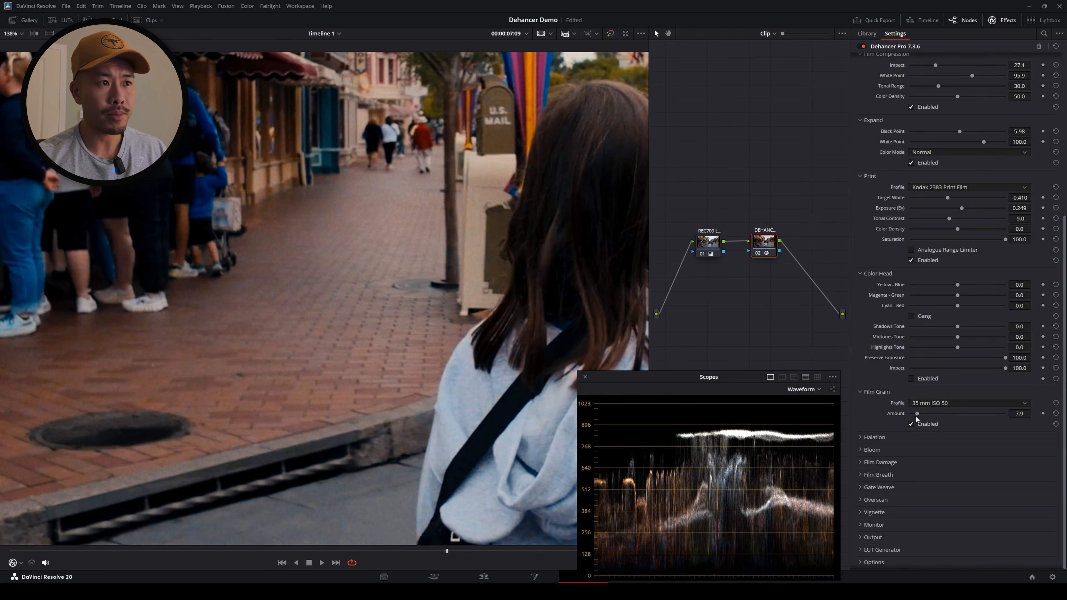
pyautogui.moveTo(916, 416); pyautogui.dragTo(920, 415)
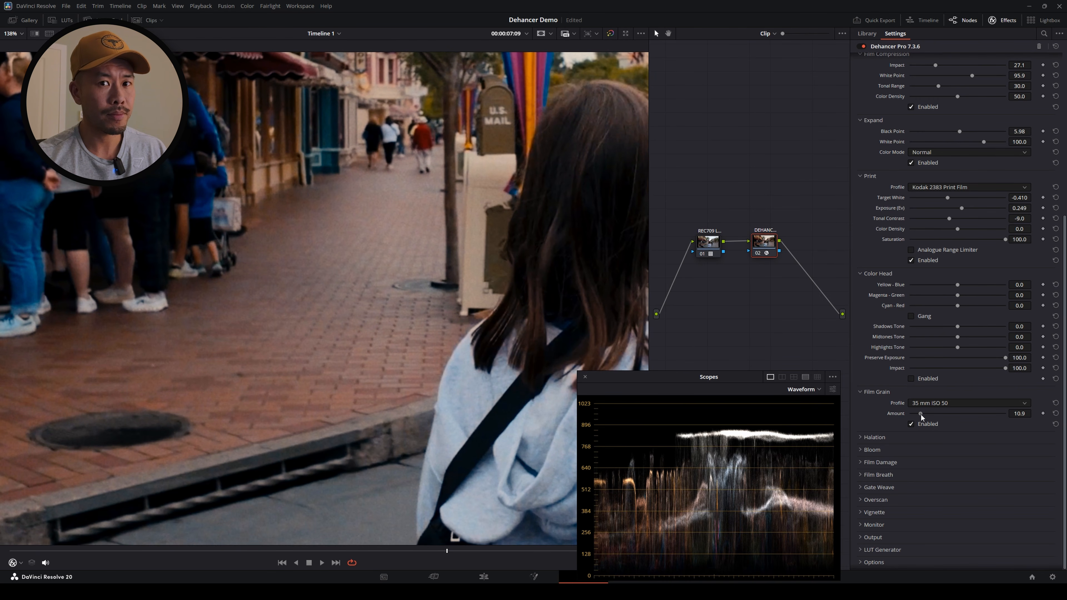
# Fit the image to the viewer, play the clip full screen to check the grain, and return to an earlier frame
pyautogui.hotkey('shift', 'z')
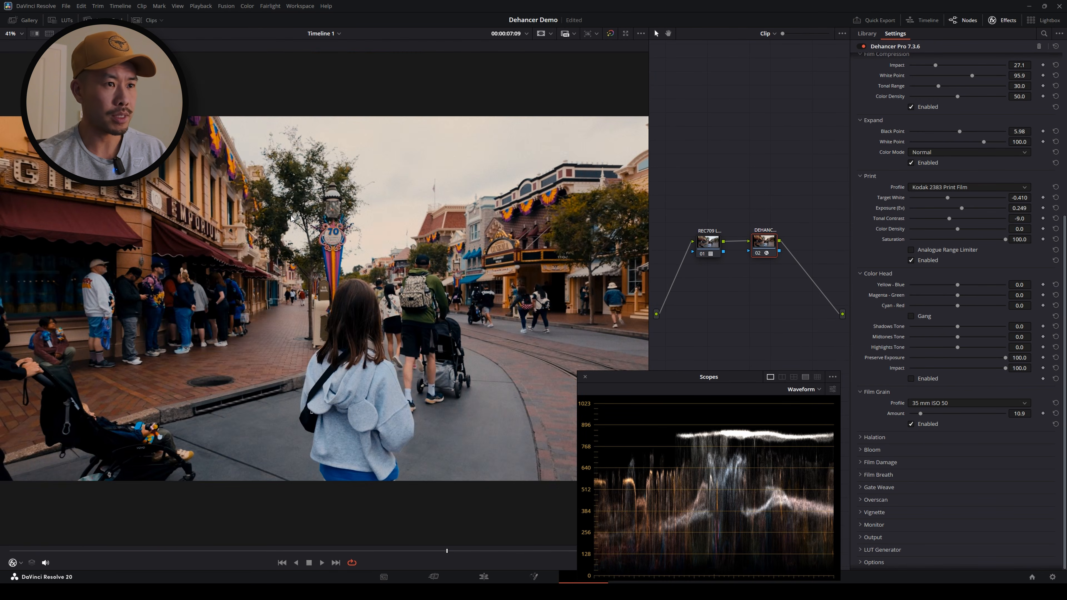
pyautogui.hotkey('ctrl', 'f')
pyautogui.press('space')
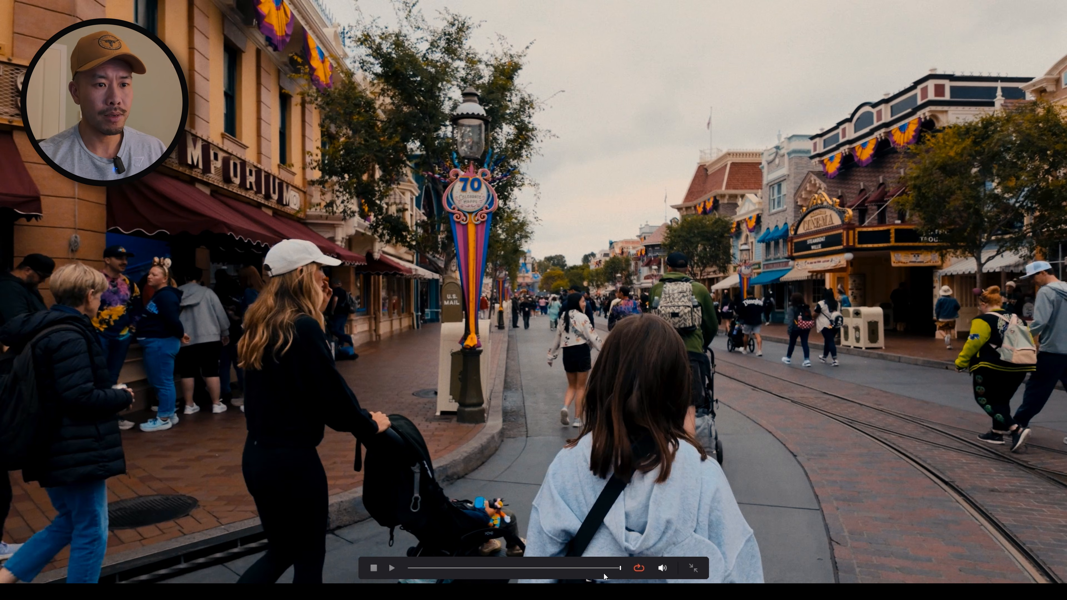
pyautogui.click(540, 571)
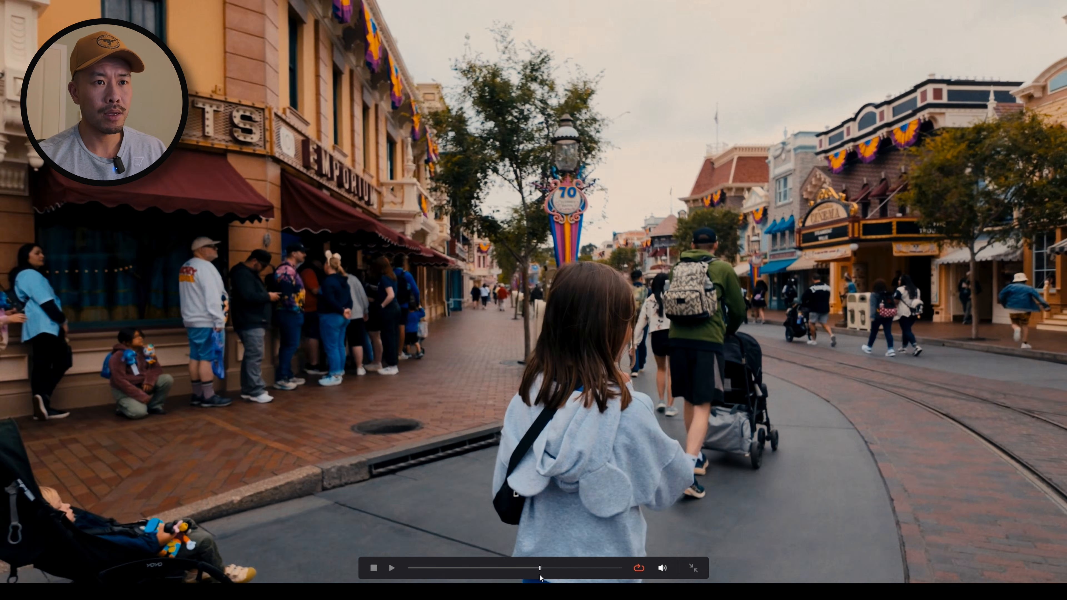
pyautogui.moveTo(540, 576); pyautogui.dragTo(538, 577)
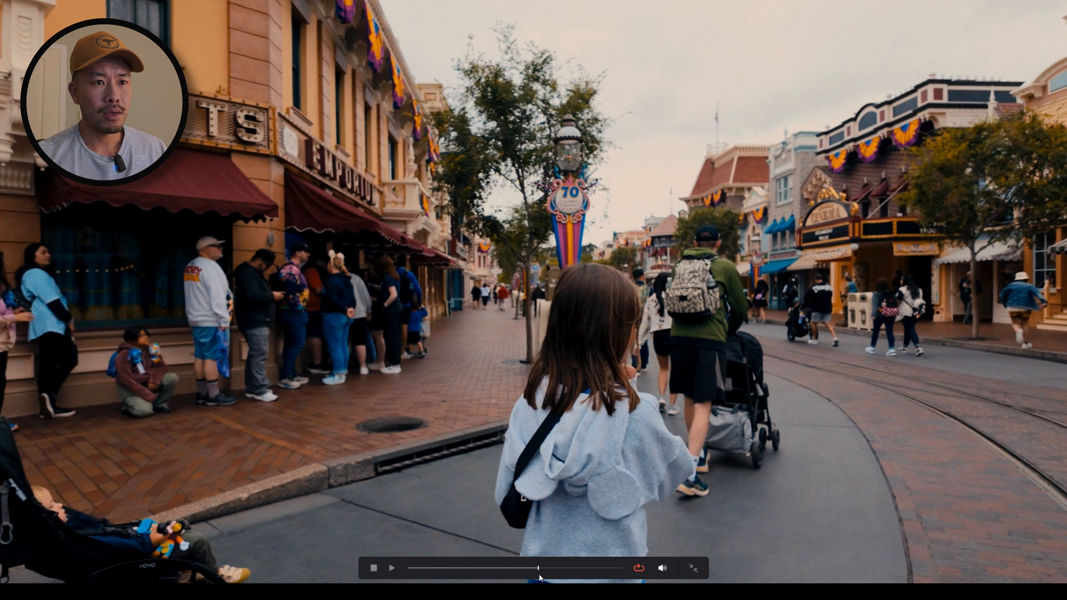
pyautogui.press('Escape')
# Enable the Halation effect on the Dehancer node
pyautogui.scroll(-1, 979, 422)
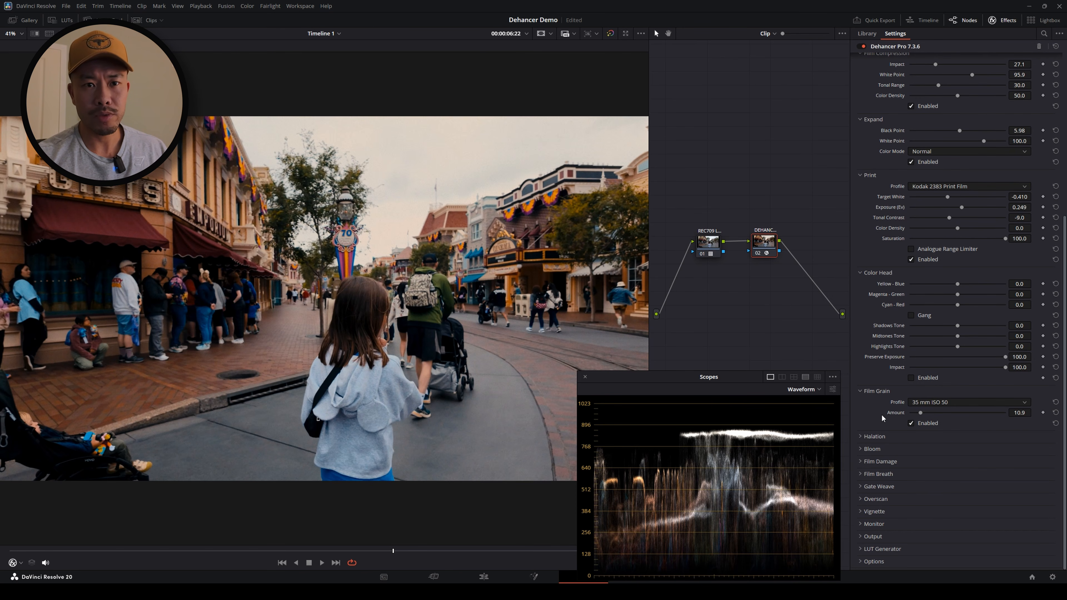
pyautogui.click(861, 437)
pyautogui.scroll(-2, 886, 437)
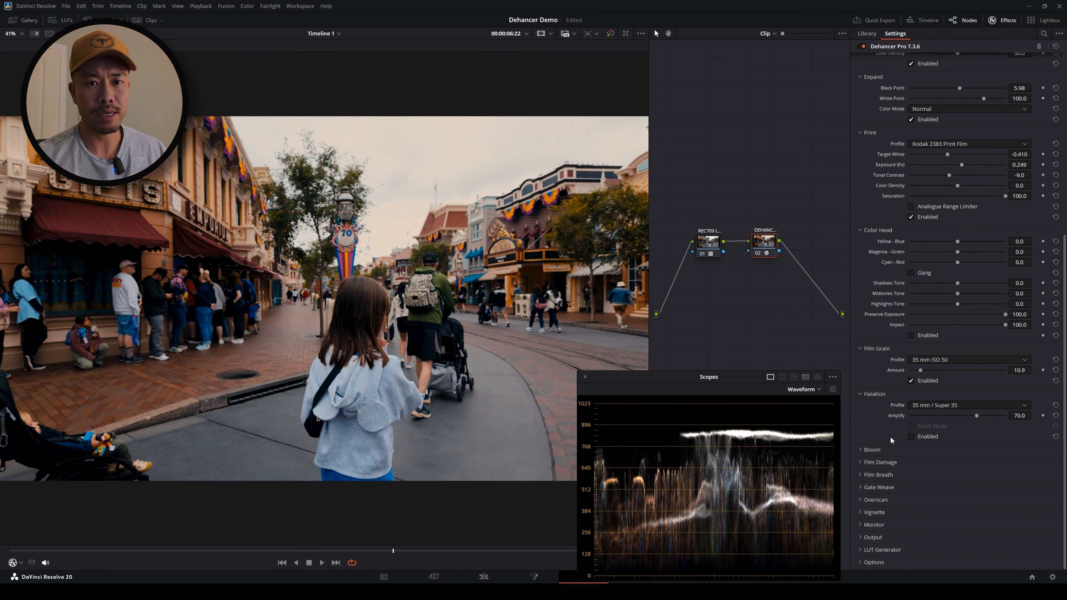
pyautogui.click(911, 437)
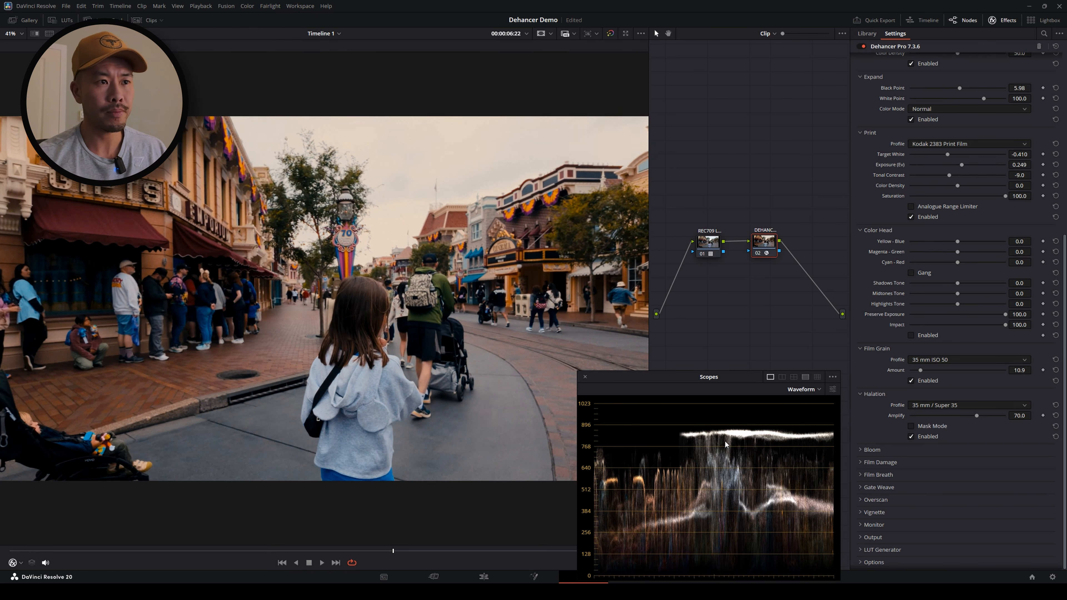
pyautogui.scroll(-1, 427, 418)
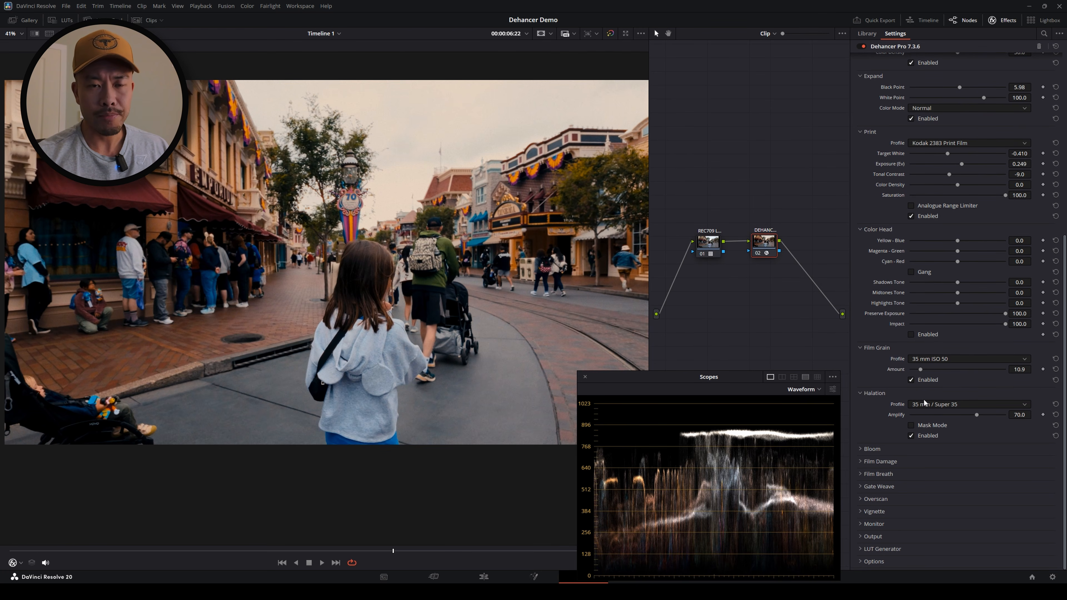
# Set the Film Grain amount to 35.0 and, with the hoodie enlarged, set the Halation Amplify to 79.5
pyautogui.click(985, 405)
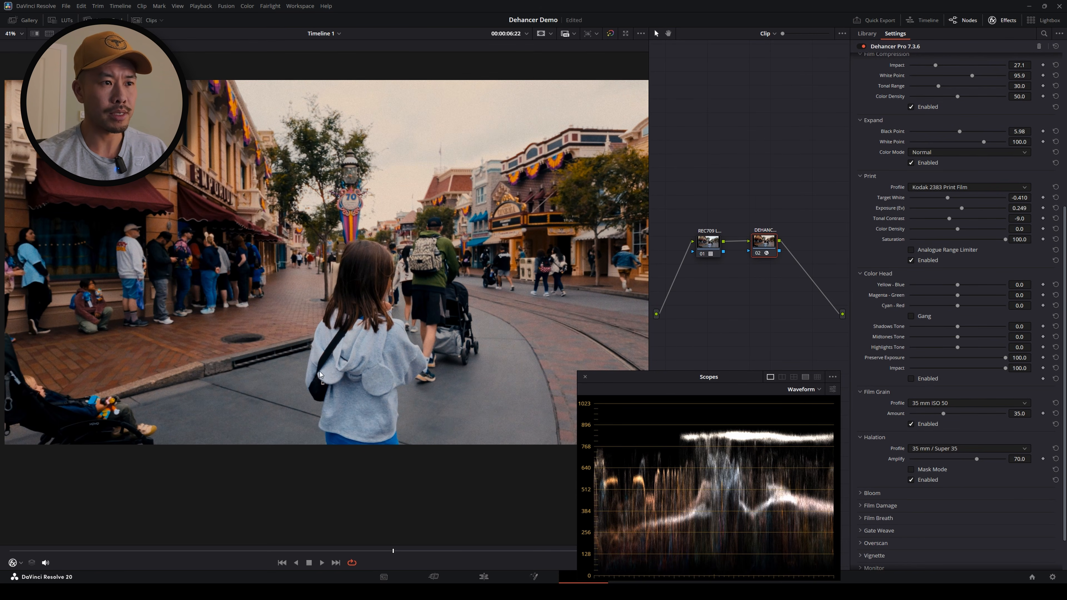
pyautogui.scroll(8, 321, 374)
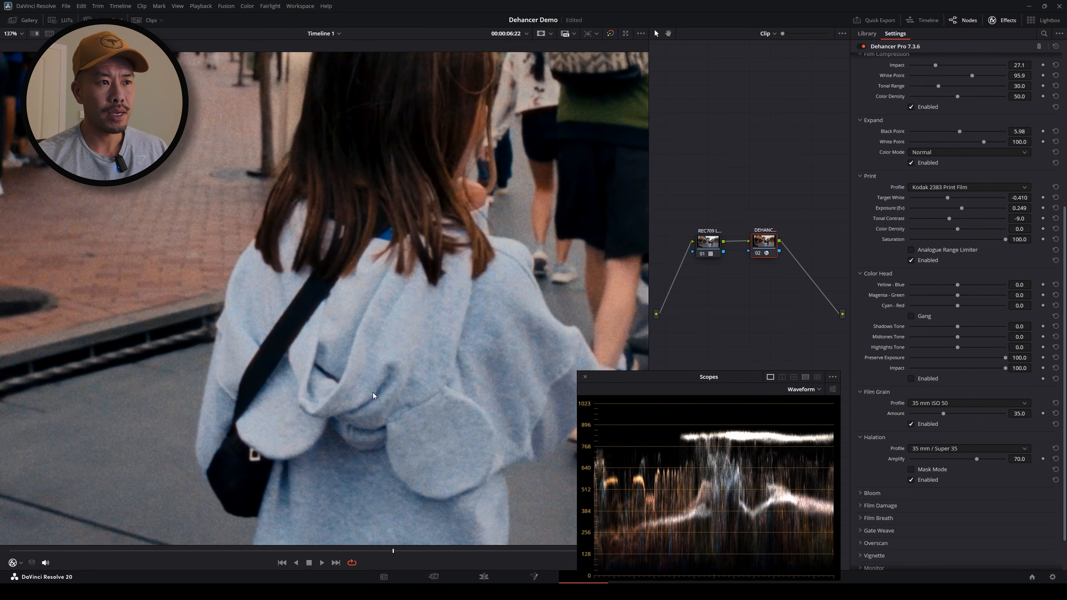
pyautogui.moveTo(373, 393); pyautogui.dragTo(416, 354)
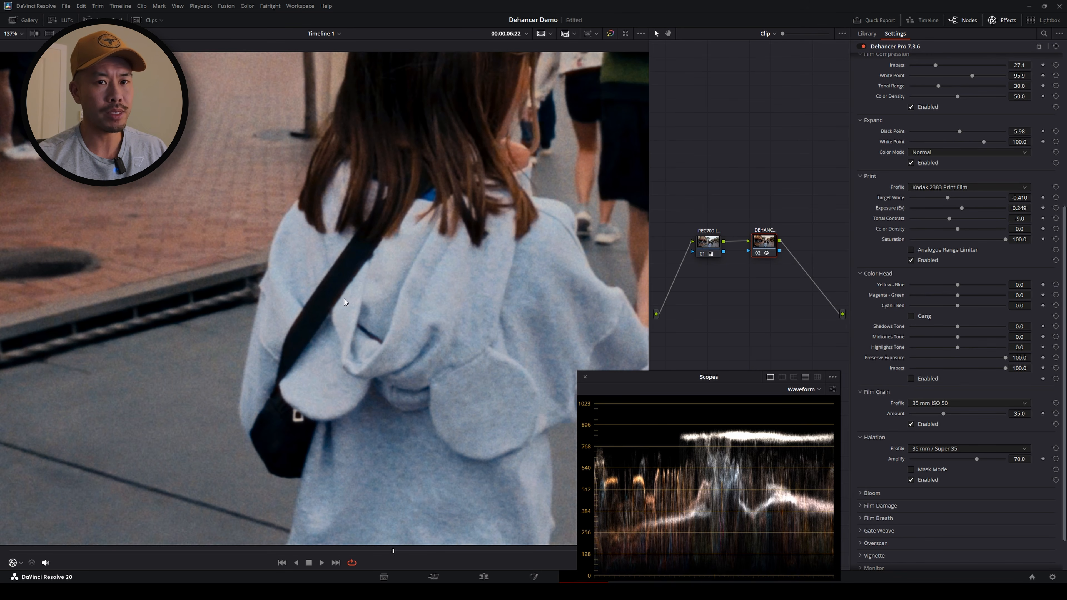
pyautogui.moveTo(977, 459)
pyautogui.mouseDown()
pyautogui.moveTo(932, 462)
pyautogui.moveTo(997, 464)
pyautogui.moveTo(987, 464)
pyautogui.mouseUp()
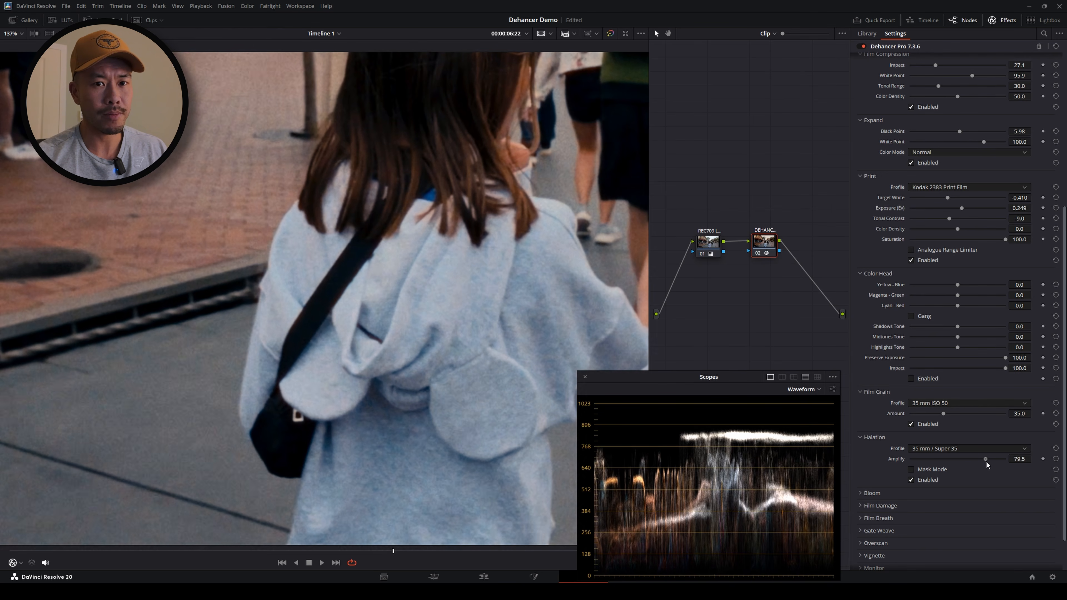
# Change the Halation profile to 16 mm / Super 16, set Amplify to 98.7, and fit the whole frame to the viewer
pyautogui.click(993, 451)
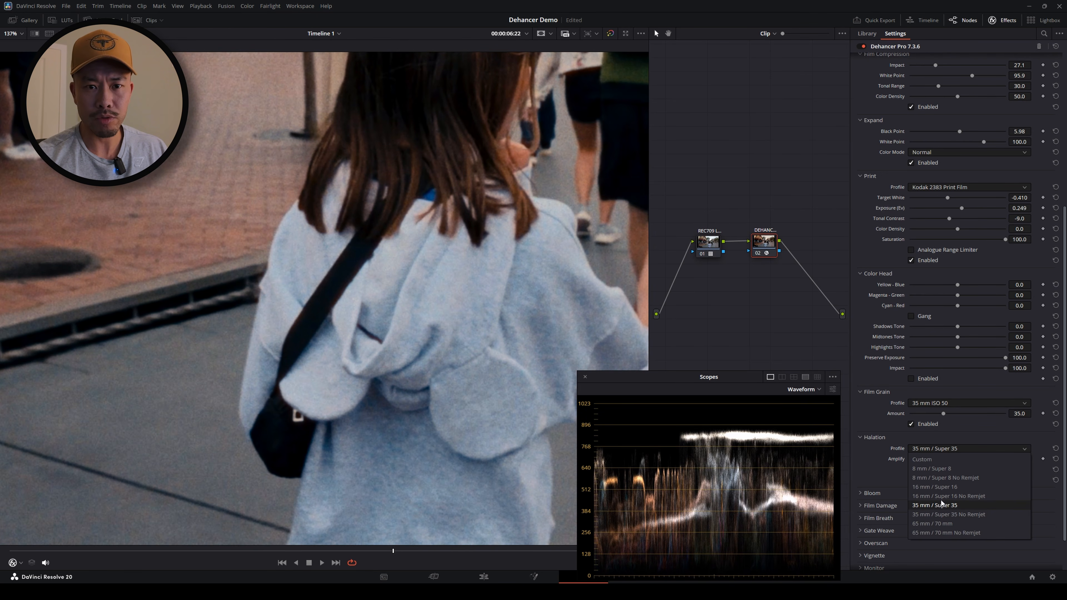
pyautogui.click(937, 488)
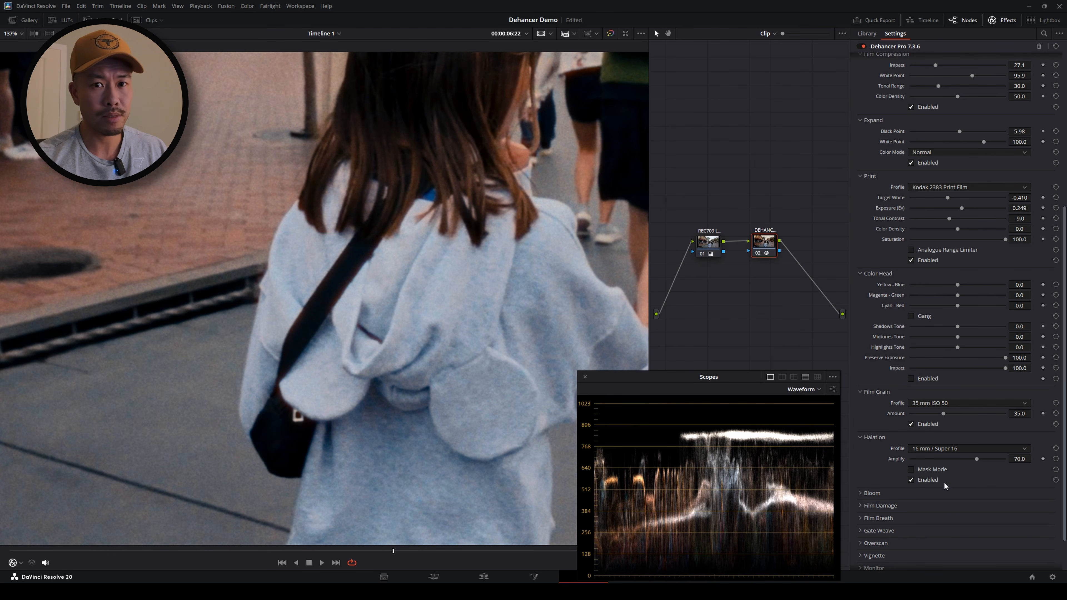
pyautogui.moveTo(978, 462); pyautogui.dragTo(1008, 464)
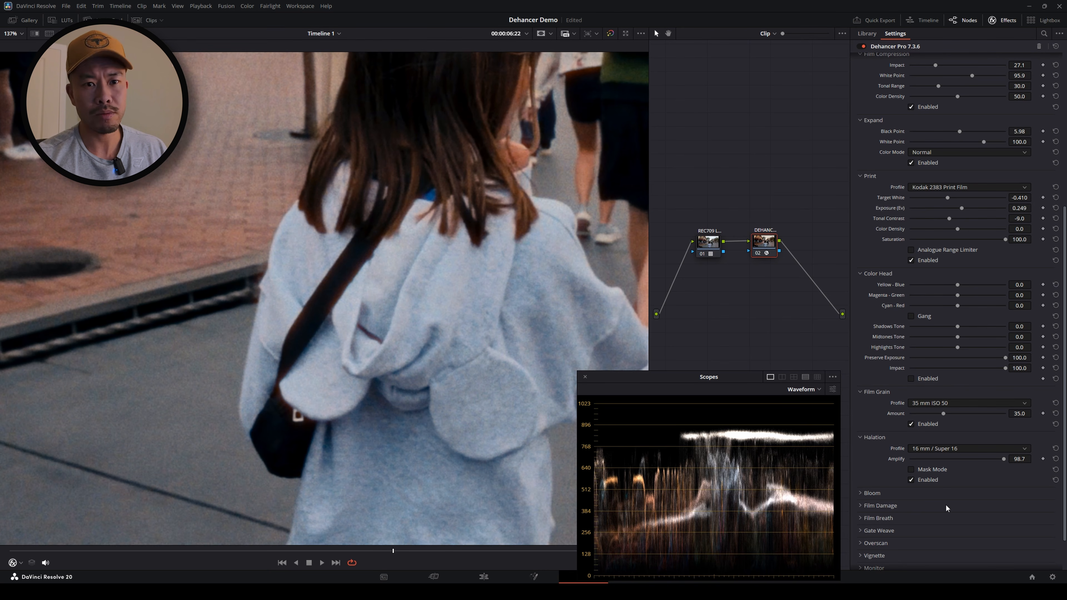
pyautogui.hotkey('shift', 'z')
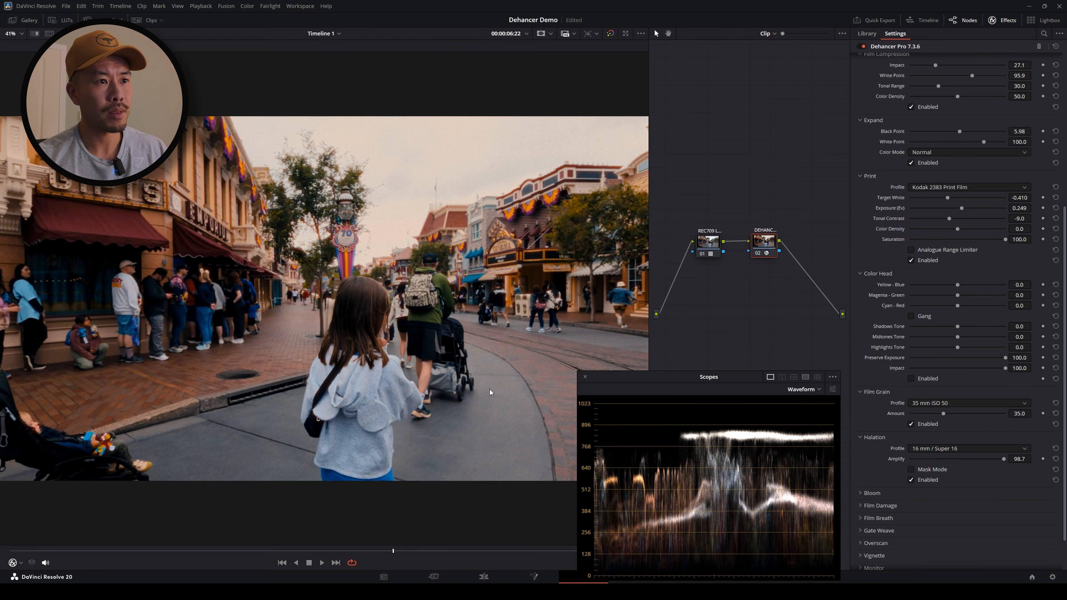
# Play the clip full screen to check the halation and return to the normal viewer
pyautogui.hotkey('ctrl', 'f')
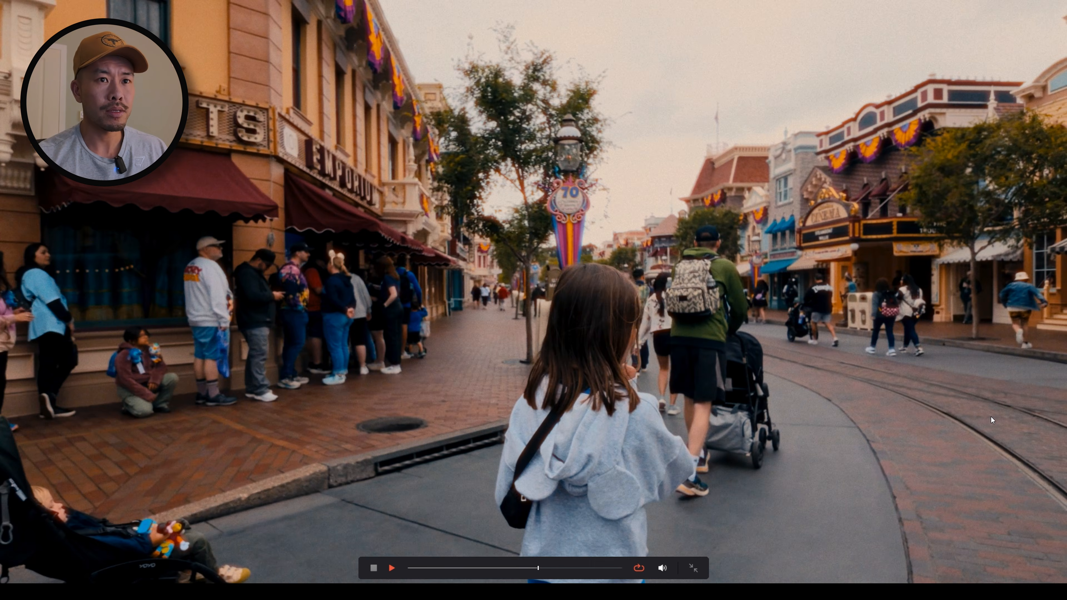
pyautogui.press('space')
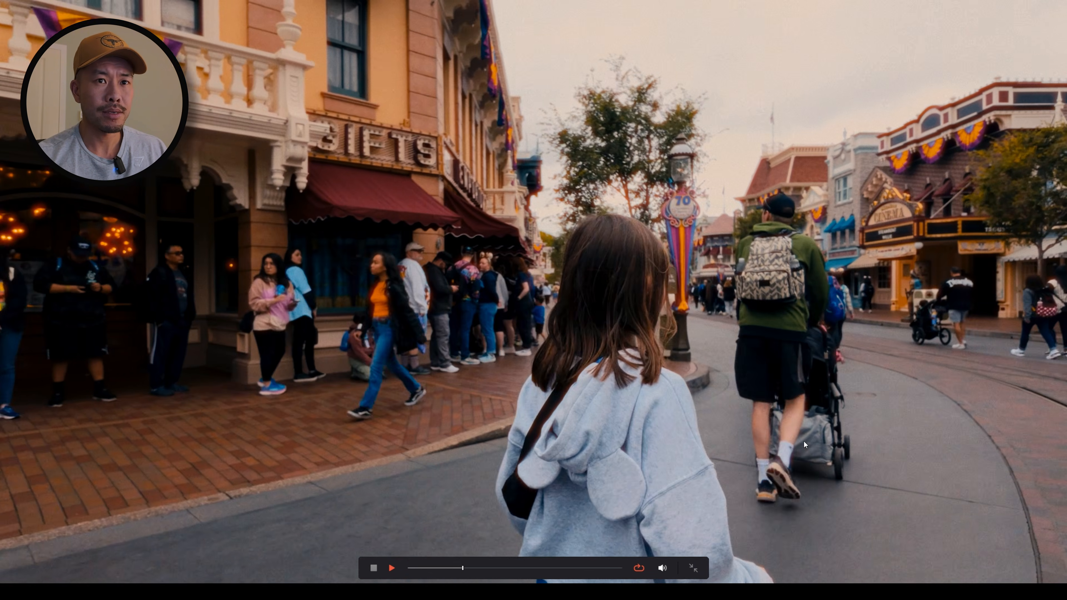
pyautogui.press('space')
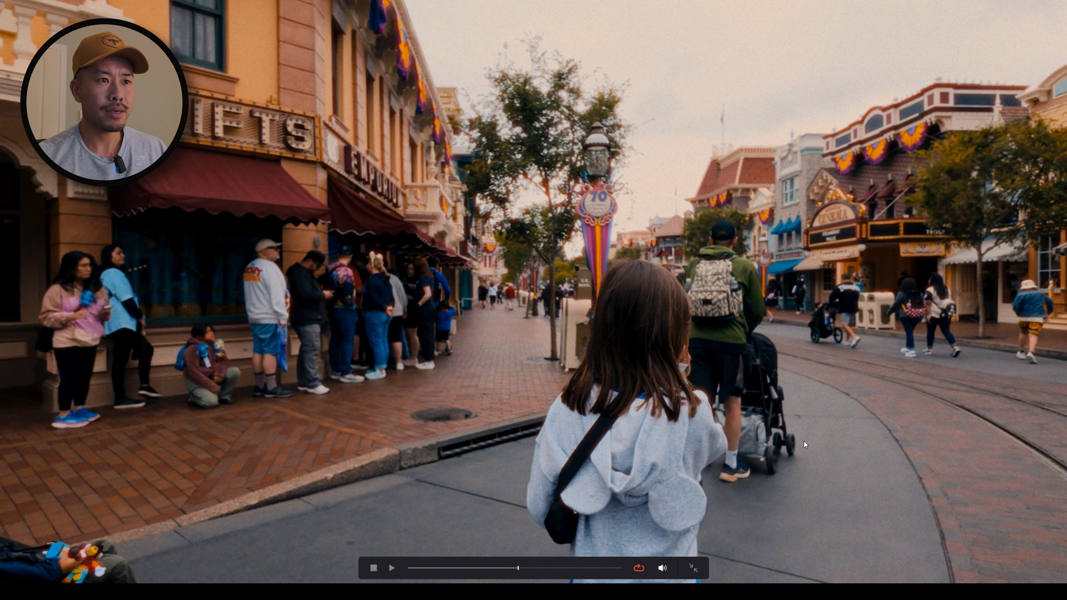
pyautogui.press('Escape')
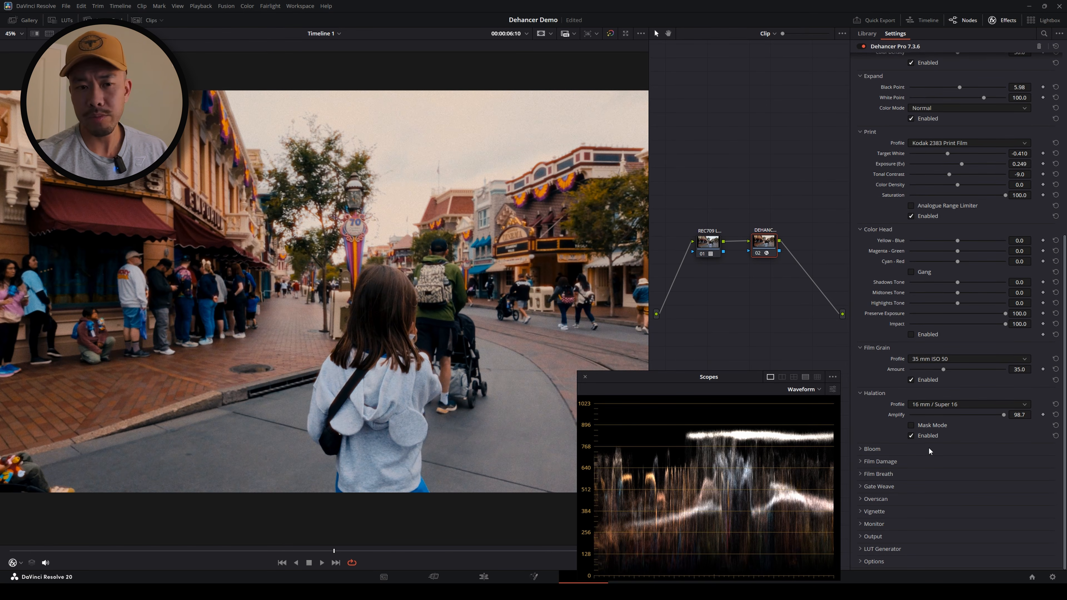
# Try the Bloom effect on the Dehancer node and switch it off again
pyautogui.click(881, 449)
pyautogui.scroll(-2, 906, 436)
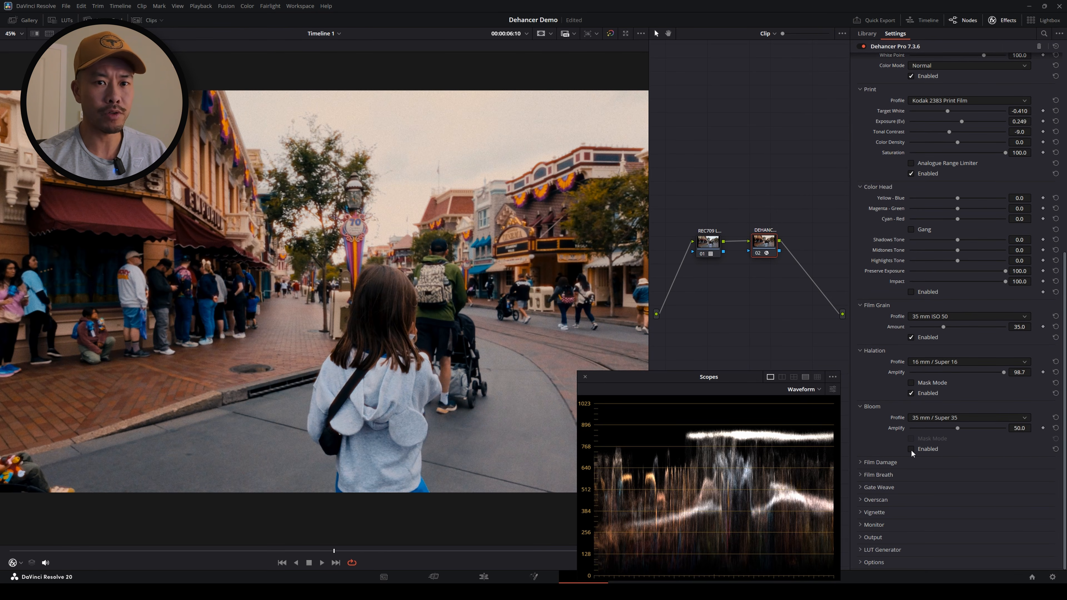
pyautogui.click(911, 450)
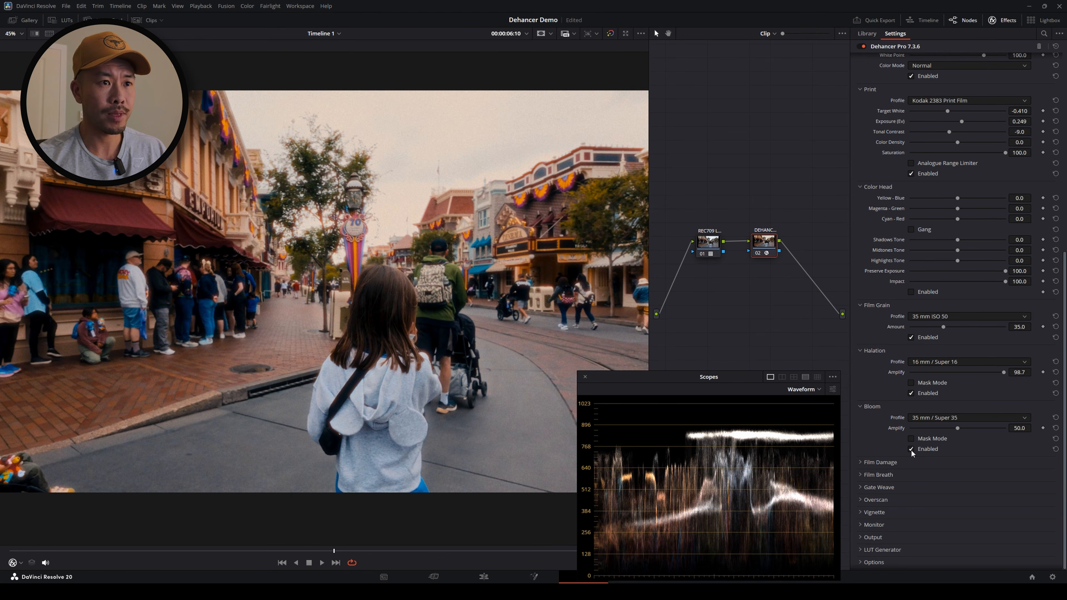
pyautogui.click(911, 449)
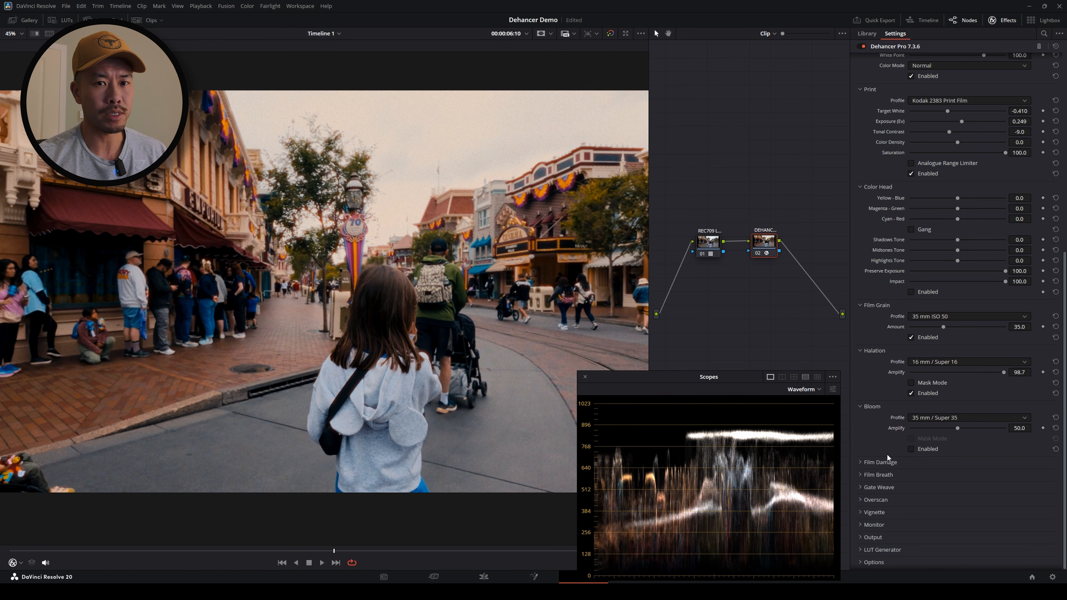
# Enable Film Damage with the 8 mm / Super 8 profile and set its Total Amount to 25.5
pyautogui.scroll(-1, 877, 462)
pyautogui.click(860, 461)
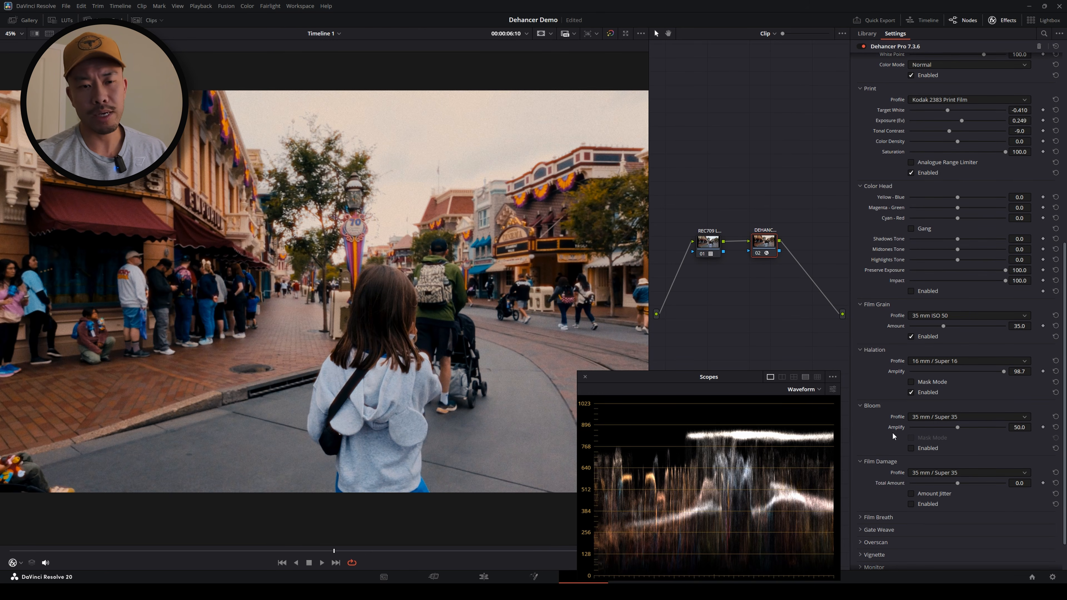
pyautogui.scroll(-2, 902, 442)
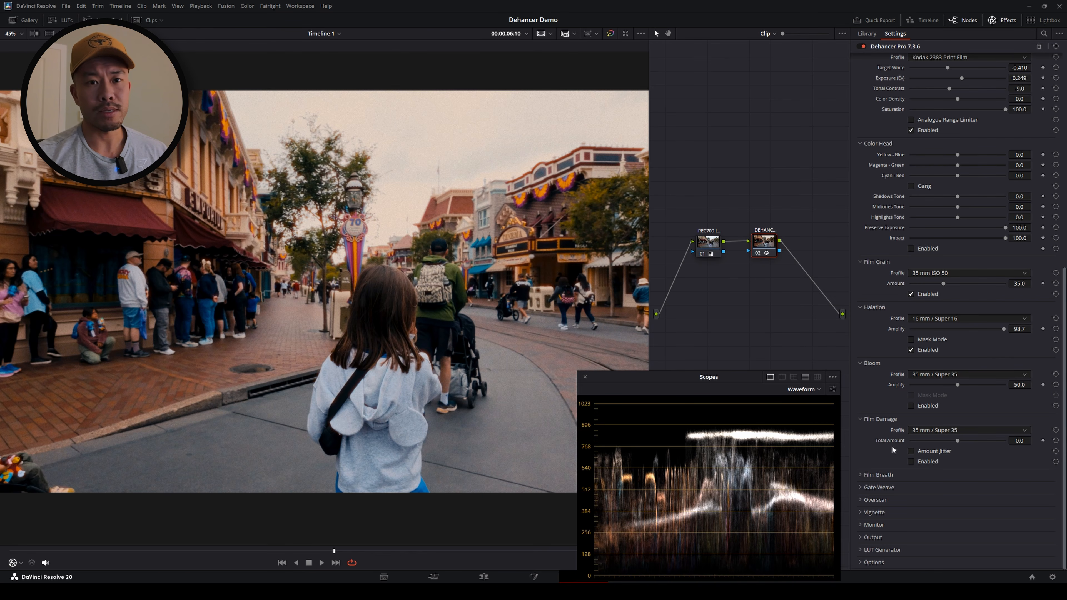
pyautogui.click(911, 461)
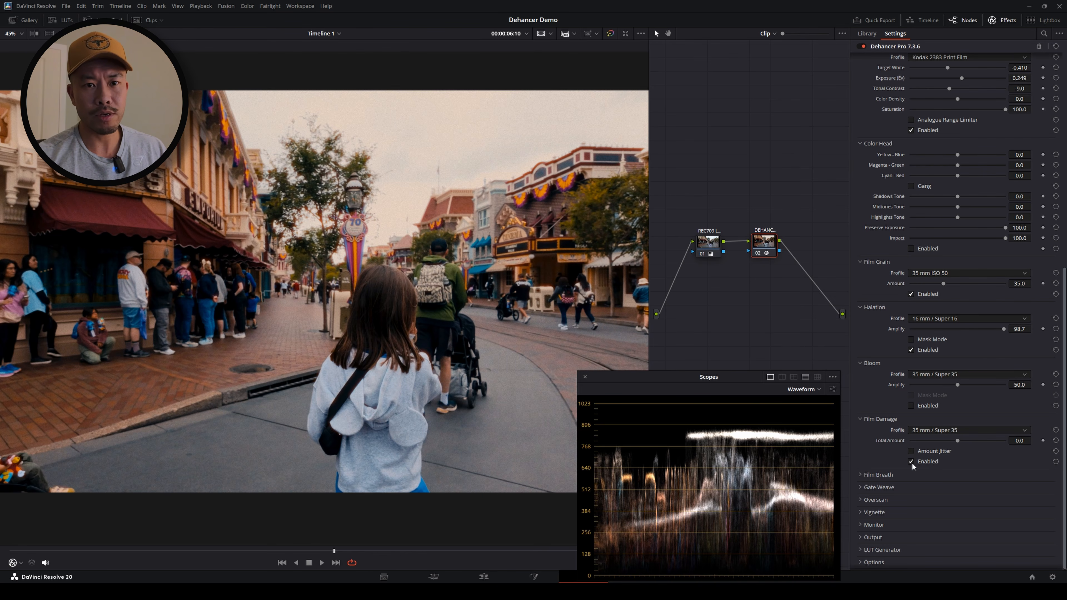
pyautogui.click(921, 430)
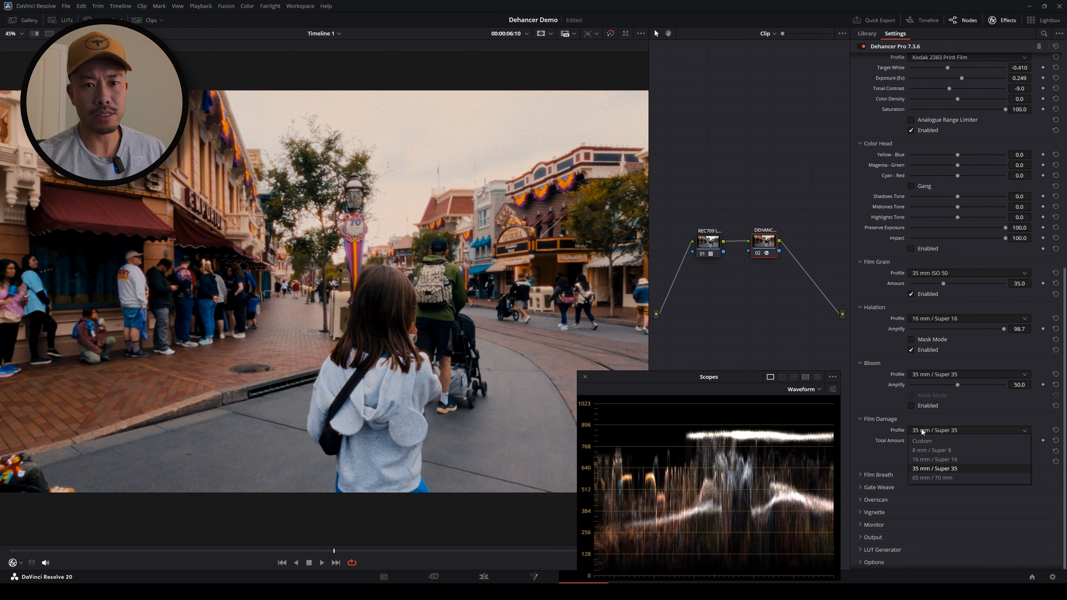
pyautogui.click(927, 450)
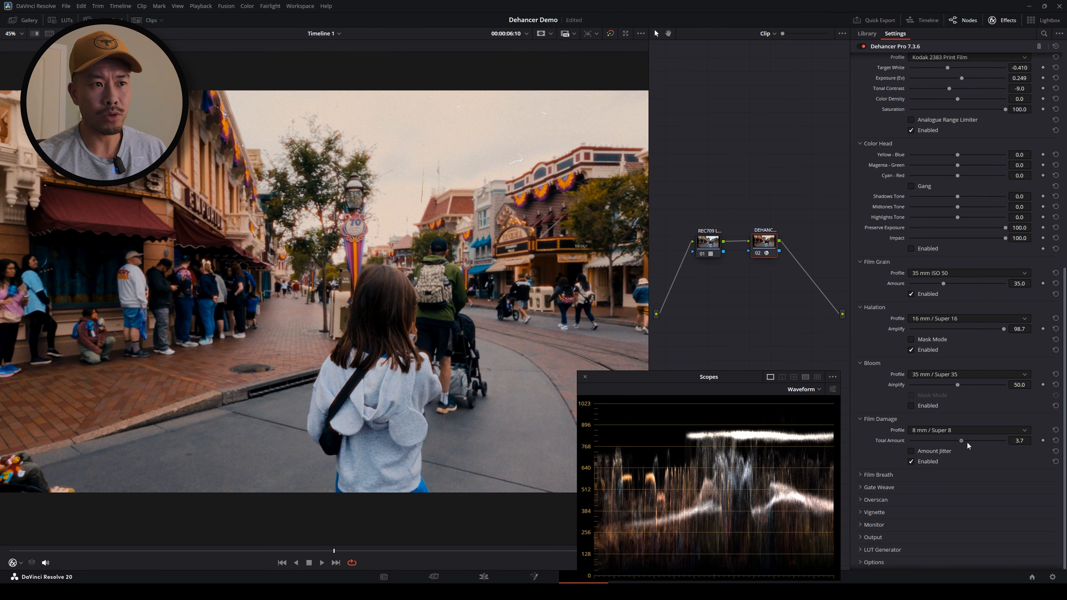
# Play the clip full screen to judge the dust and scratches, and turn Film Damage off
pyautogui.hotkey('ctrl', 'f')
pyautogui.press('space')
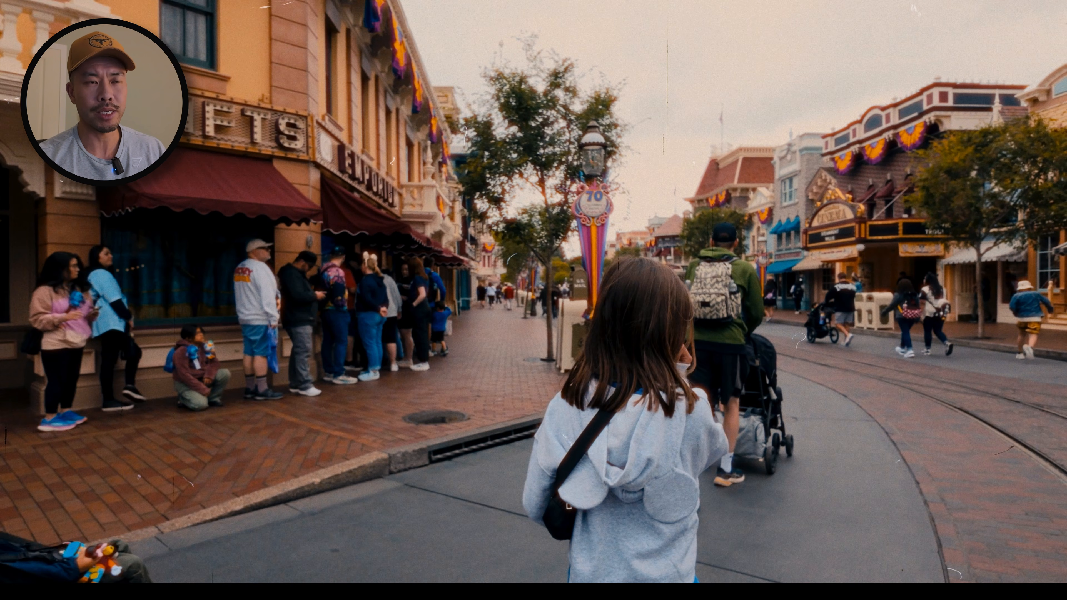
pyautogui.press('Escape')
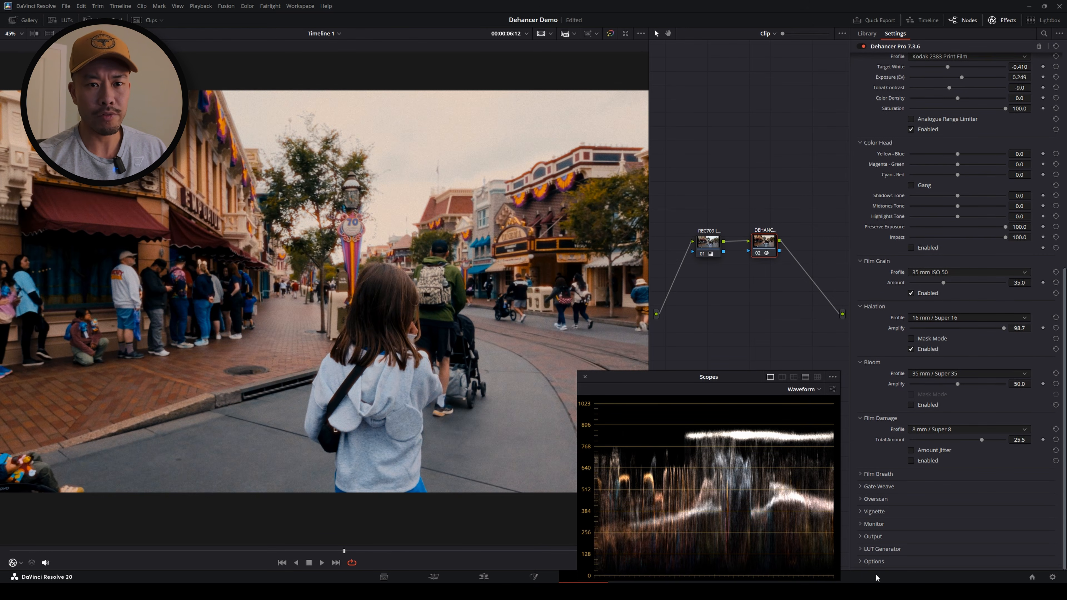
# Enable Film Breath and play the clip full screen to see its effect
pyautogui.click(878, 474)
pyautogui.scroll(-2, 892, 442)
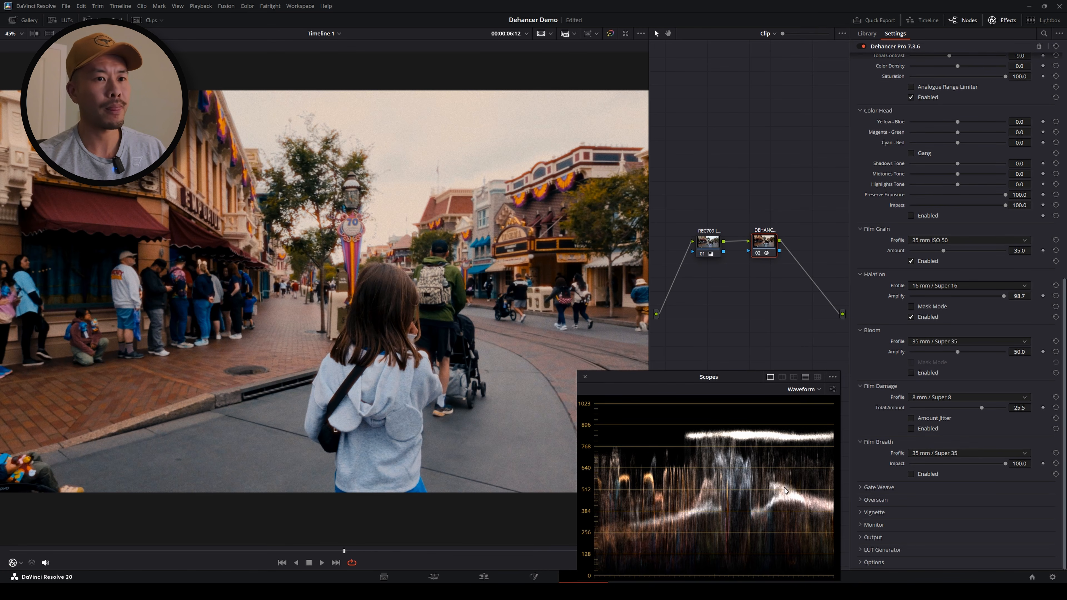
pyautogui.click(916, 474)
pyautogui.hotkey('ctrl', 'f')
pyautogui.press('space')
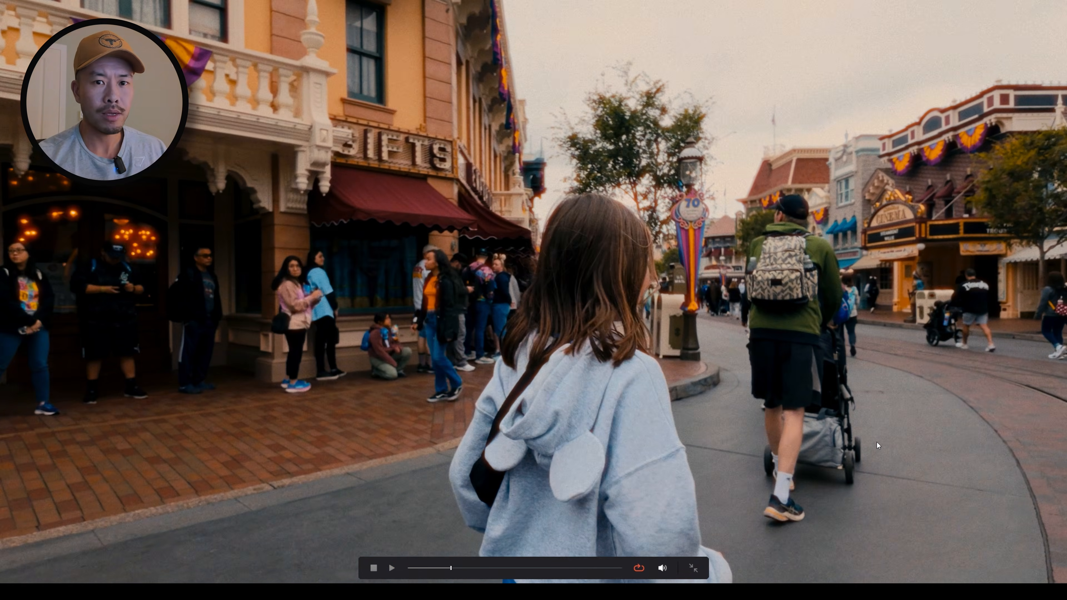
pyautogui.hotkey('ctrl', 'f')
# Change the Film Breath profile to 8 mm / Super 8, review the clip full screen, and disable Film Breath
pyautogui.click(926, 452)
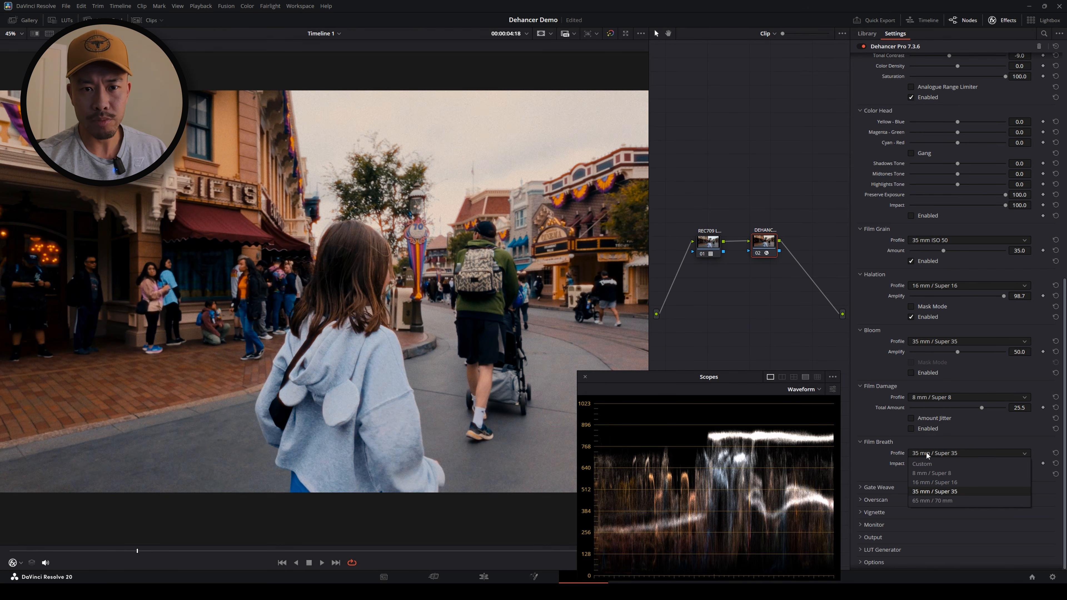
pyautogui.click(927, 472)
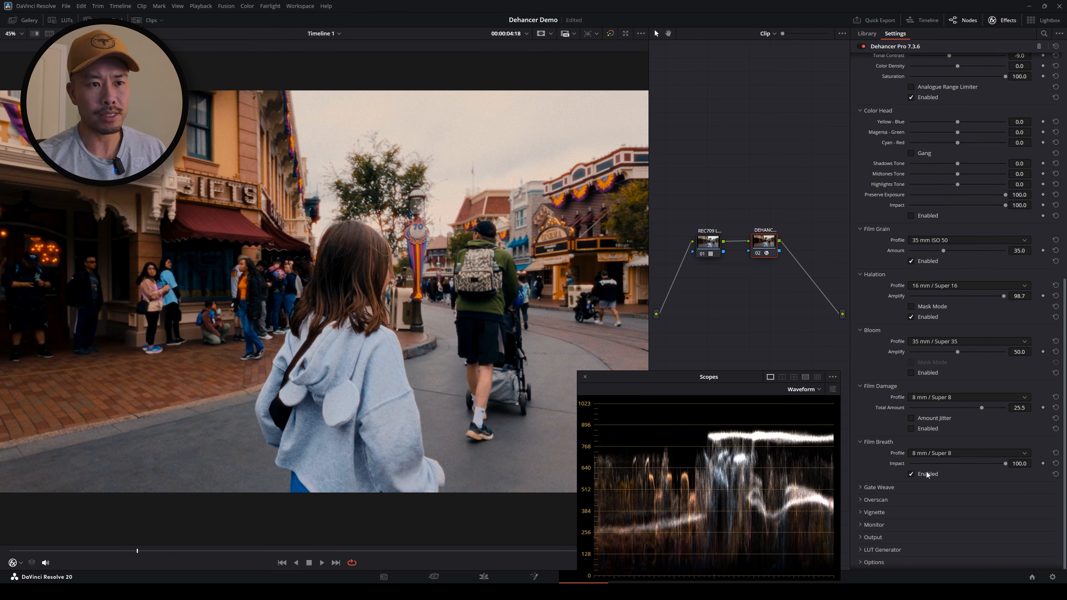
pyautogui.hotkey('ctrl', 'f')
pyautogui.press('space')
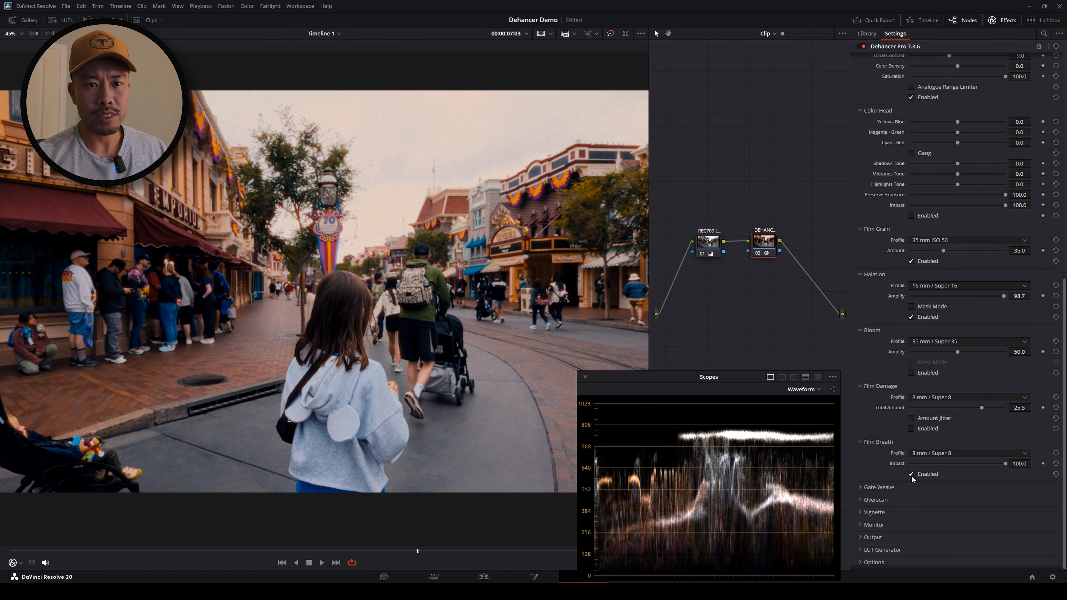
pyautogui.click(911, 474)
# Enable Gate Weave with the 8 mm / Super 8 profile and set its Impact to 96.9
pyautogui.click(874, 487)
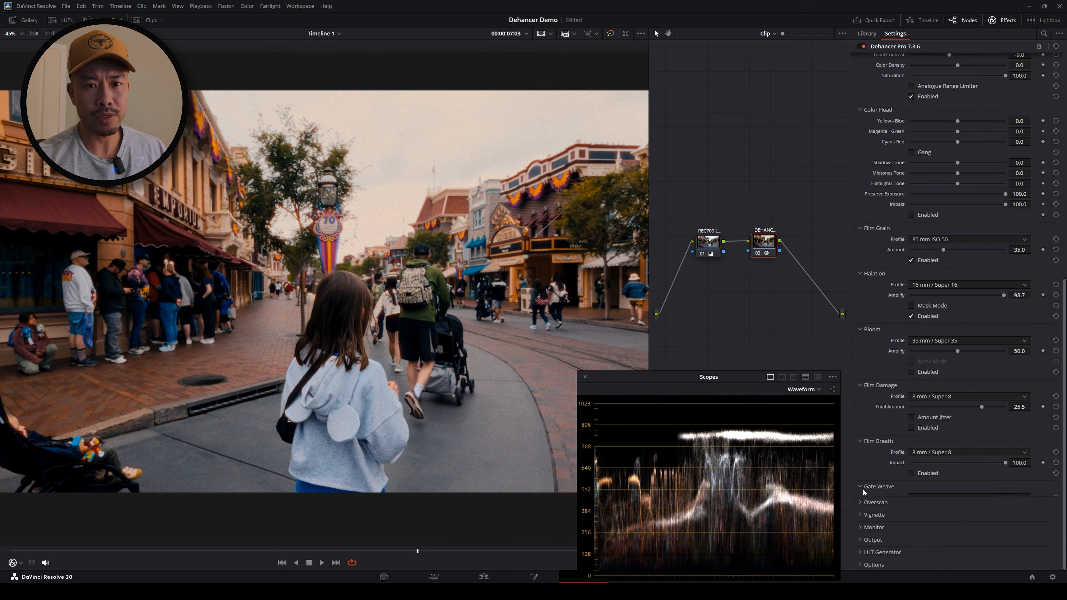
pyautogui.scroll(-2, 901, 521)
pyautogui.click(925, 465)
pyautogui.click(932, 484)
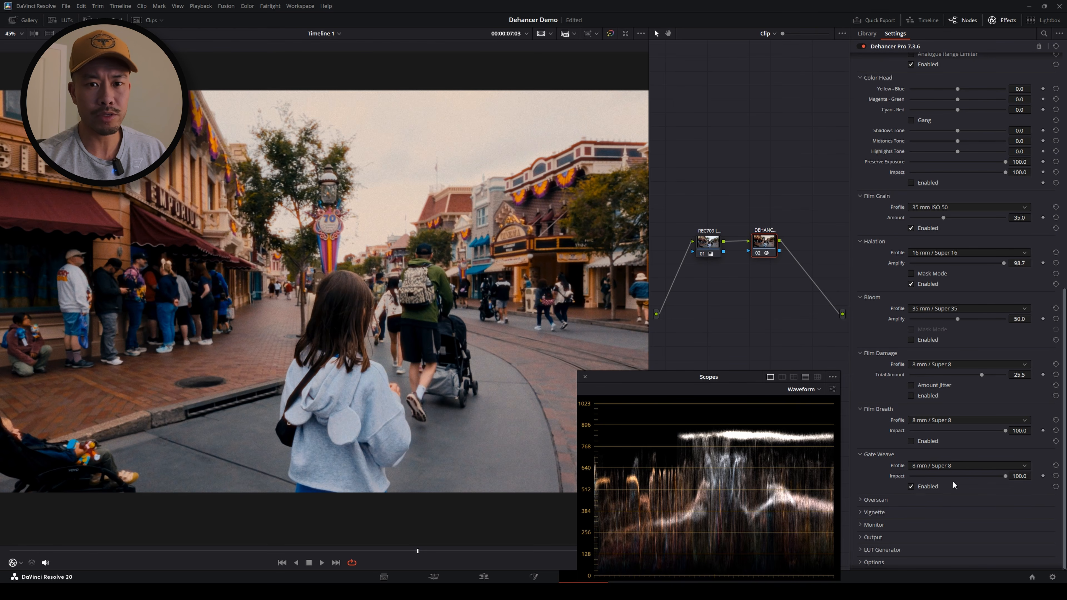
pyautogui.moveTo(1005, 476); pyautogui.dragTo(988, 476)
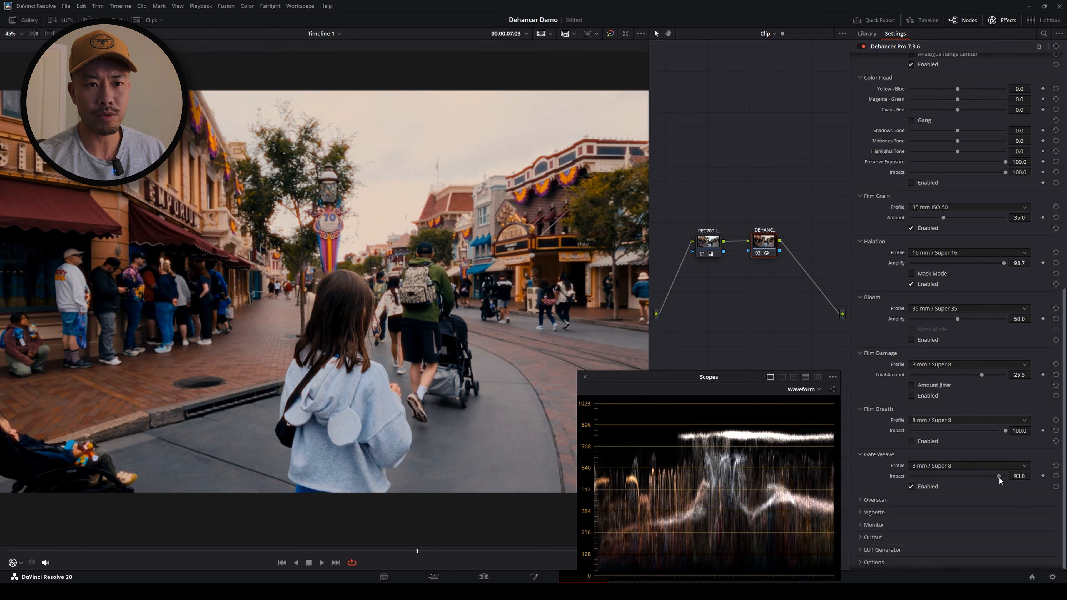
# Play the clip full screen to judge the frame movement, and turn Gate Weave off
pyautogui.hotkey('ctrl', 'f')
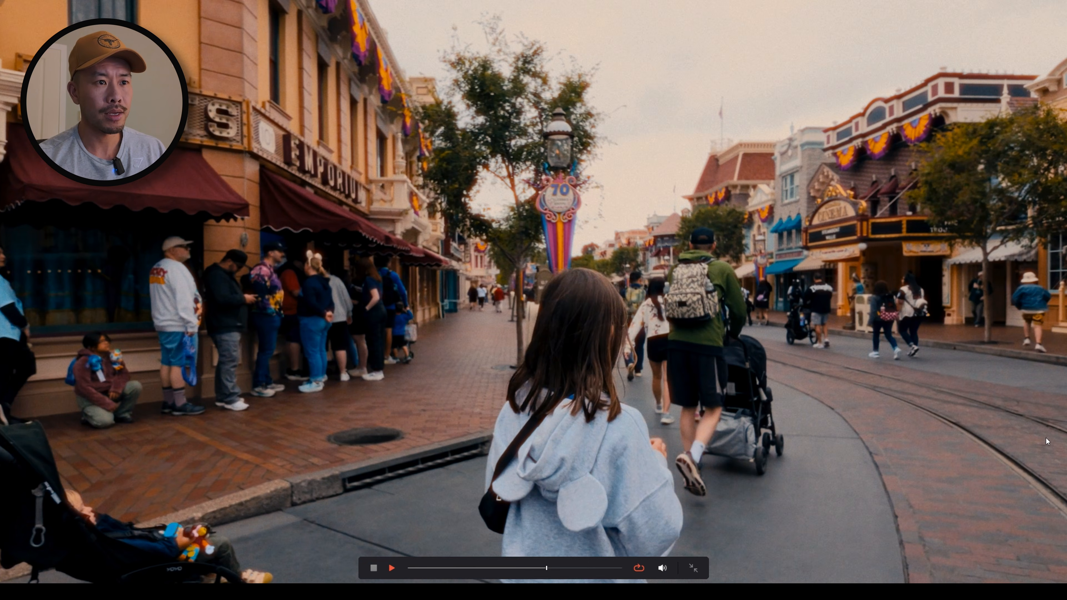
pyautogui.press('space')
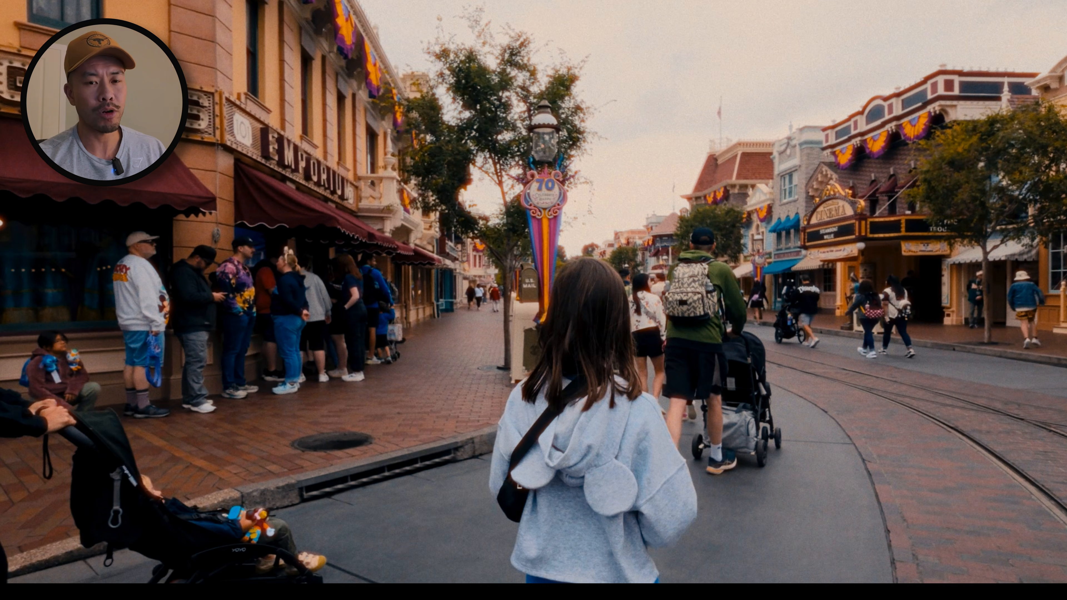
pyautogui.press('Escape')
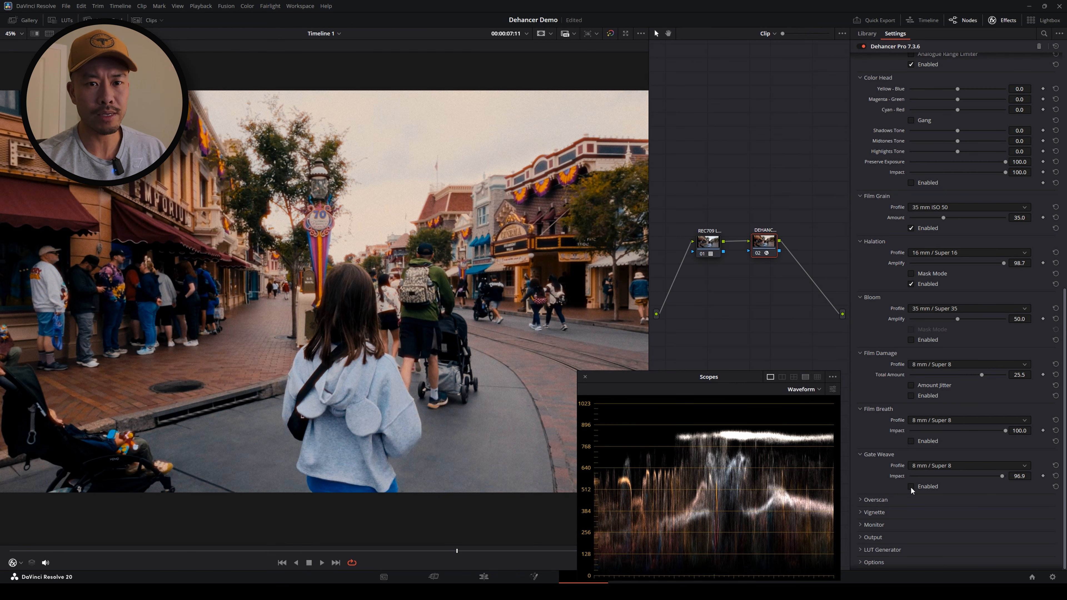
pyautogui.click(911, 487)
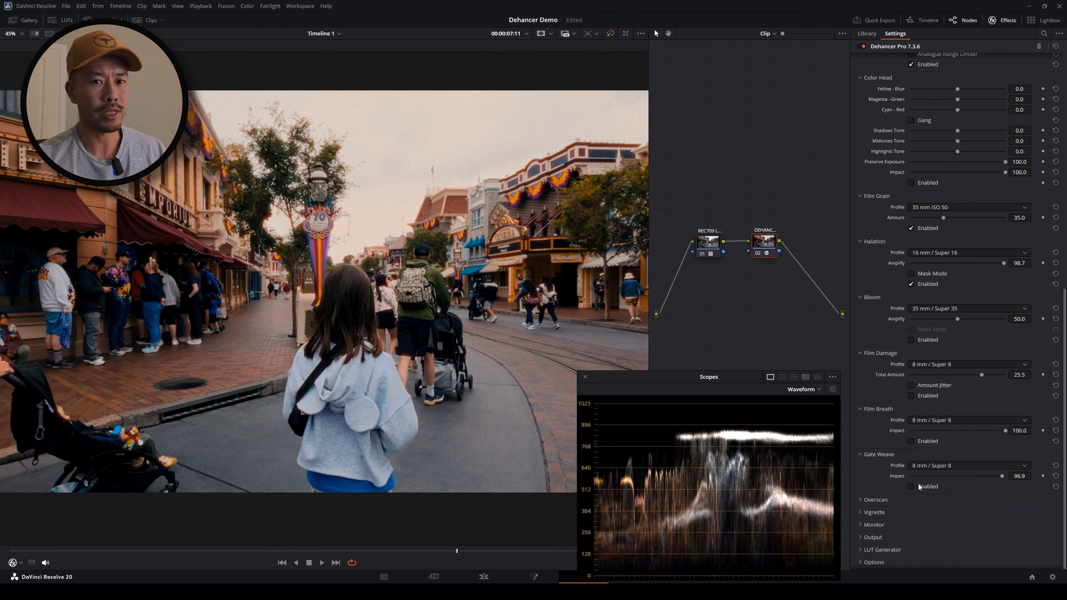
# Enable the Overscan effect on the Dehancer node with its default gate settings
pyautogui.scroll(-1, 883, 467)
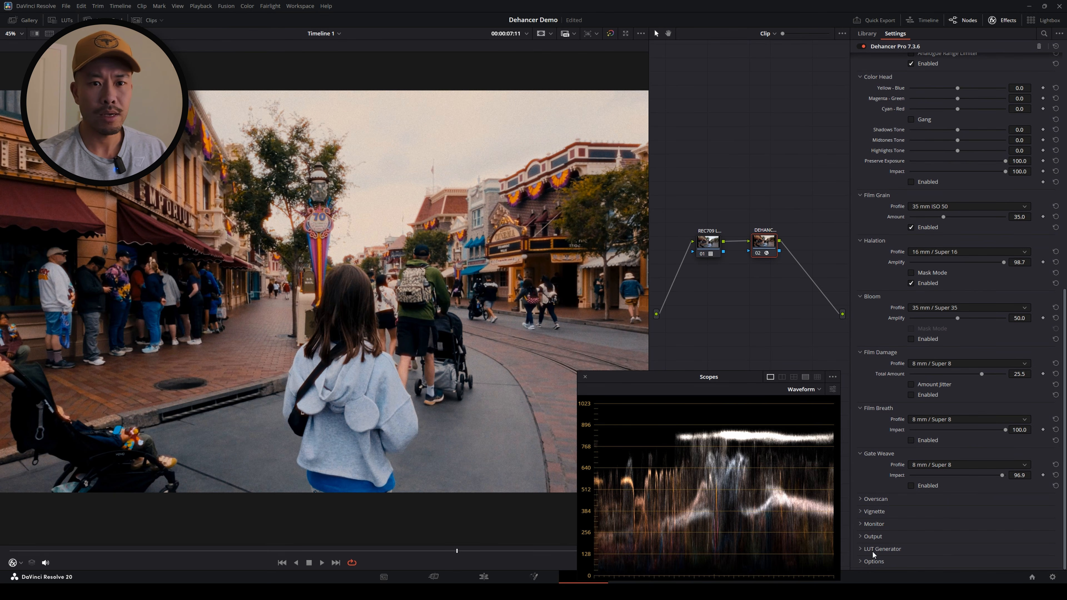
pyautogui.click(862, 498)
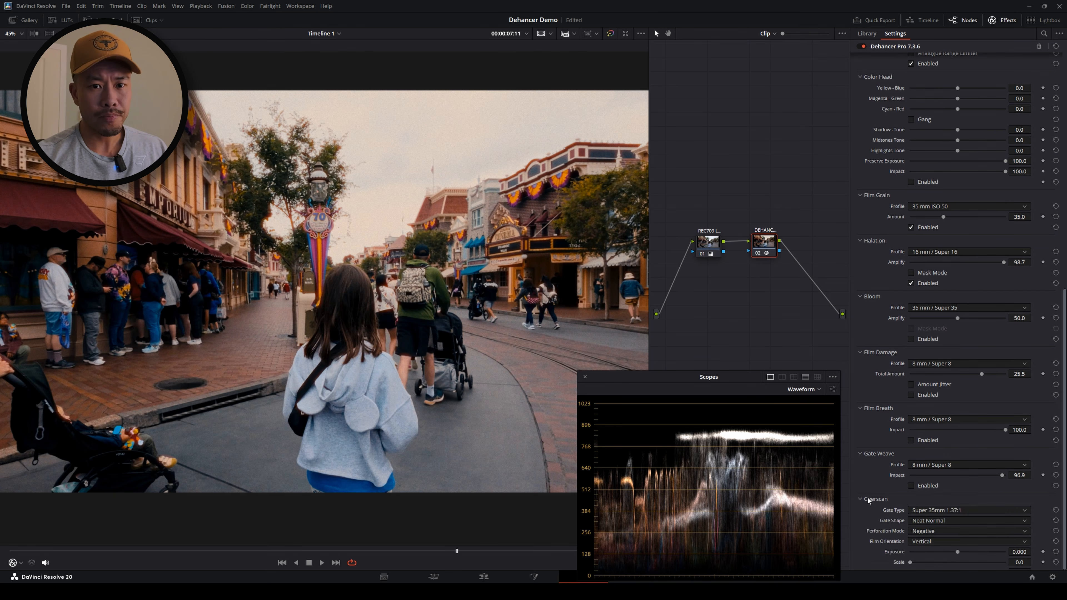
pyautogui.scroll(-3, 906, 532)
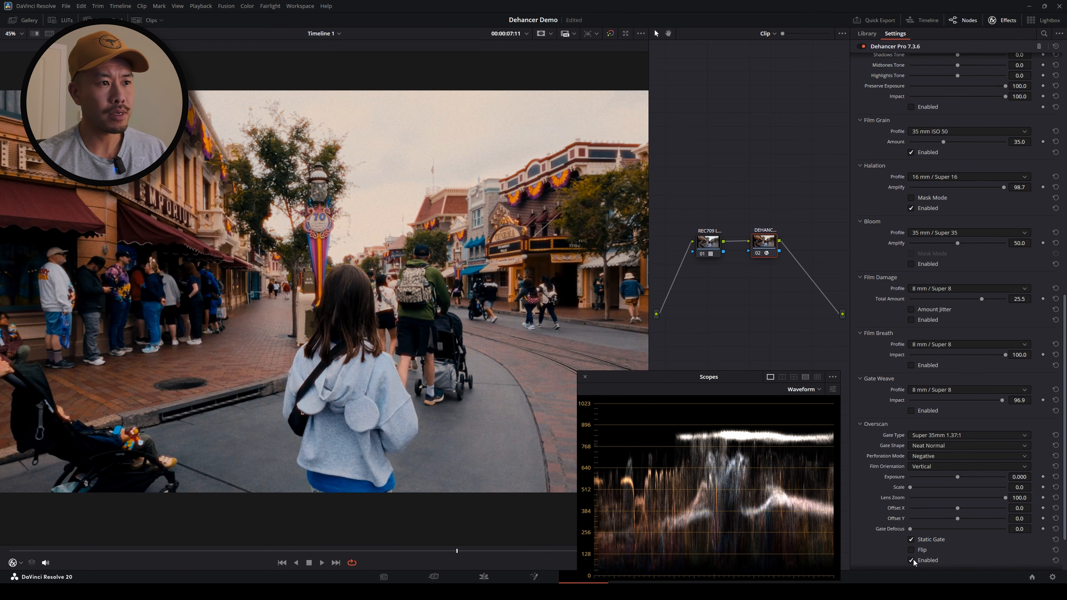
pyautogui.click(911, 560)
# Review the film gate and perforations in full-screen playback, and disable Overscan
pyautogui.hotkey('ctrl', 'f')
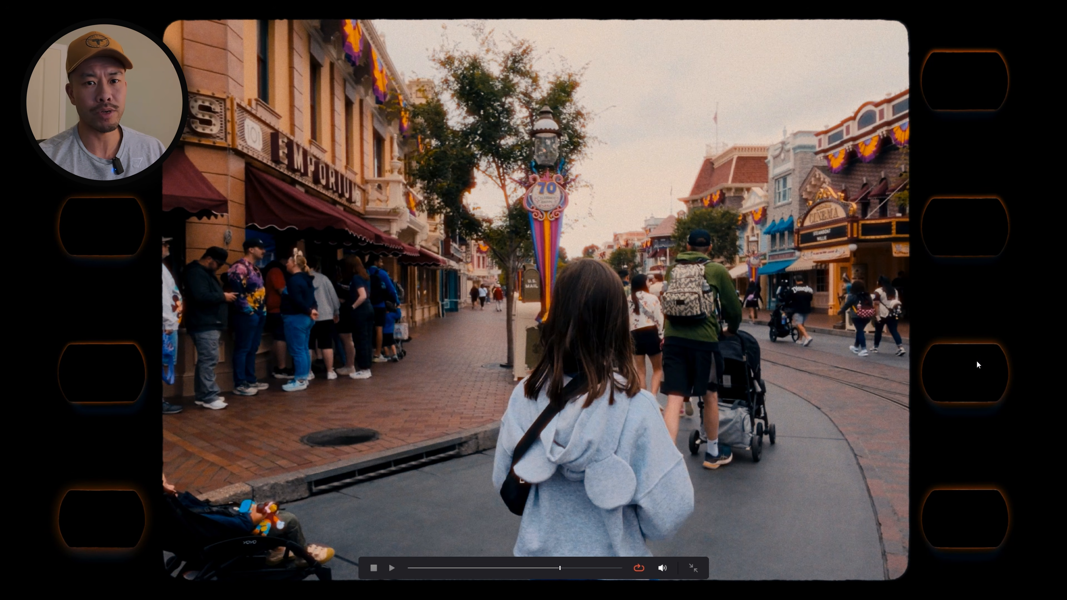
pyautogui.press('space')
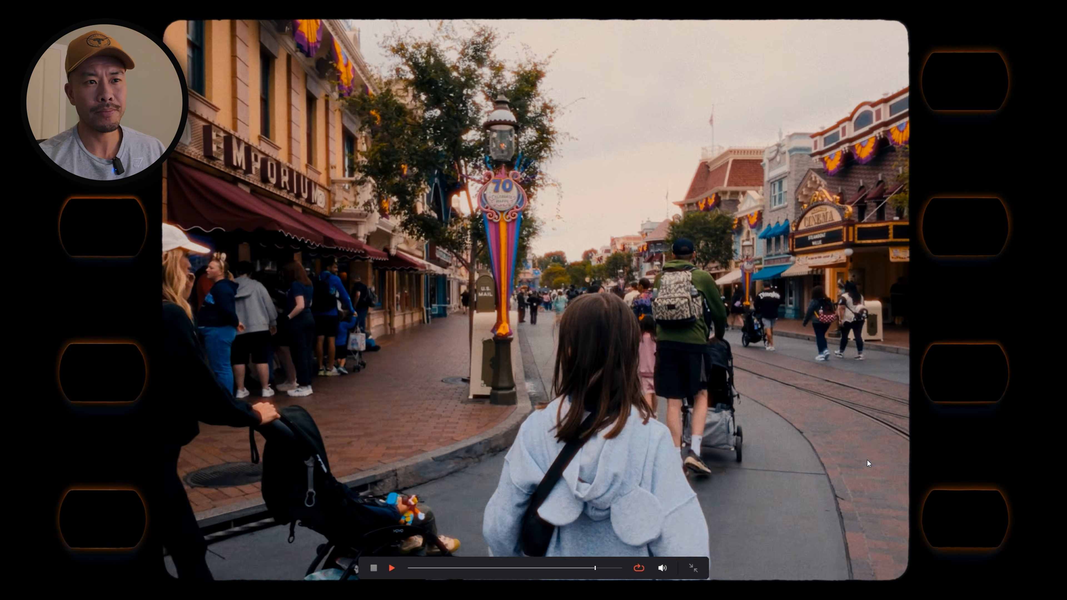
pyautogui.press('space')
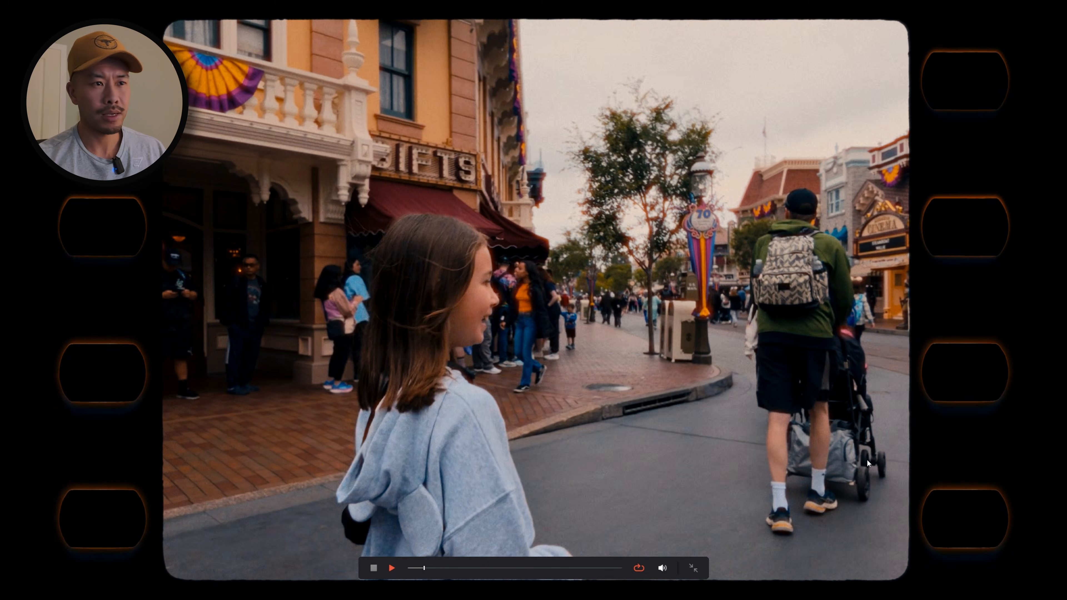
pyautogui.press('Escape')
pyautogui.scroll(-3, 945, 411)
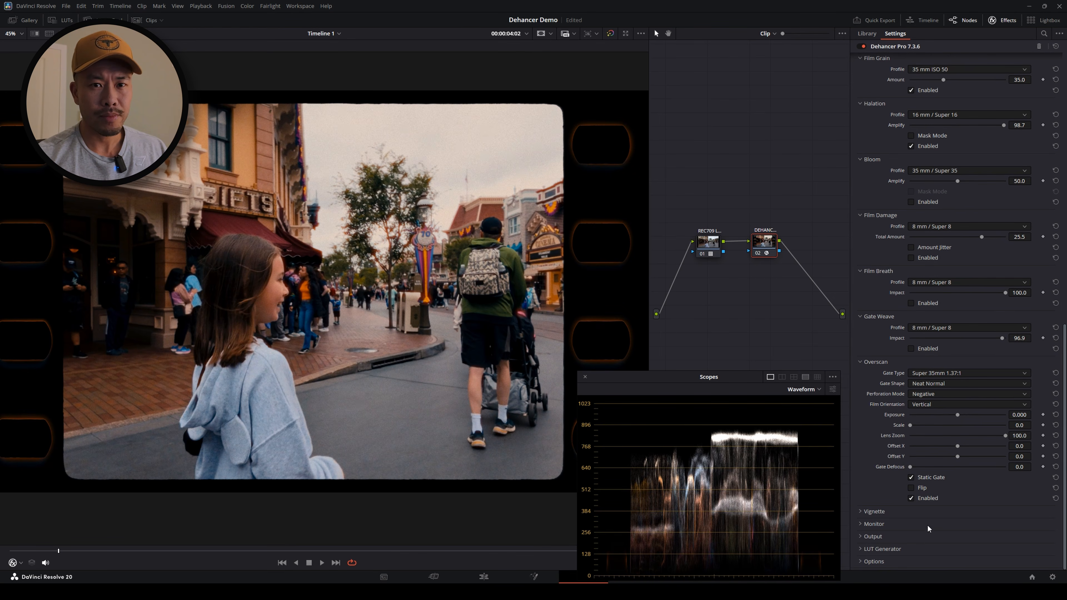
pyautogui.click(912, 499)
# Enable the Vignette effect on the Dehancer node with its default settings
pyautogui.click(879, 512)
pyautogui.scroll(-4, 880, 489)
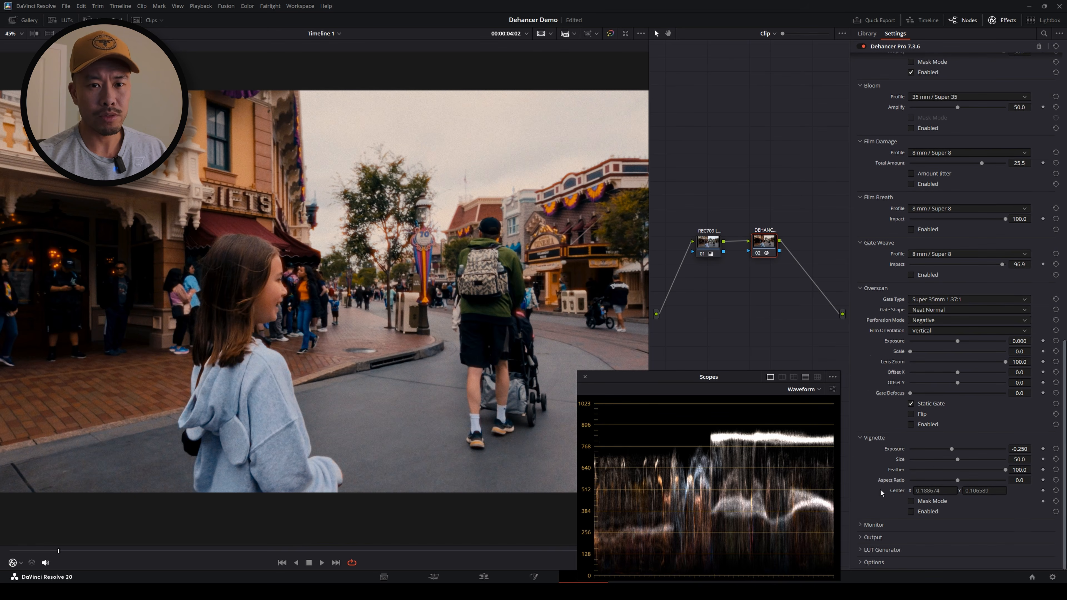
pyautogui.click(911, 511)
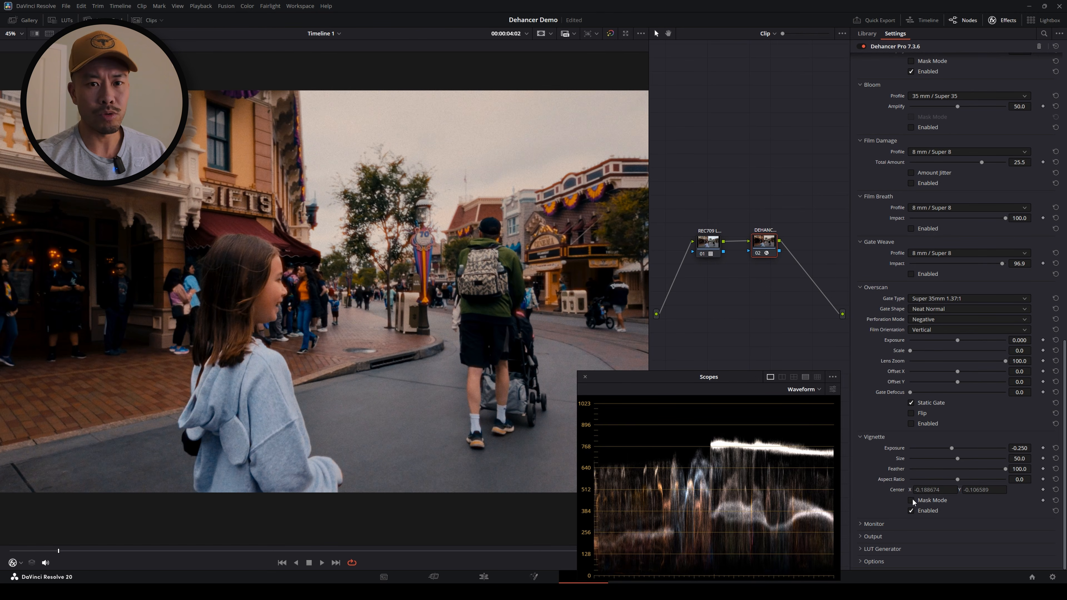
# Using the vignette's Mask Mode preview, recentre the mask on the girl and street, with Size 85.2 and Aspect Ratio -34.5
pyautogui.click(911, 500)
pyautogui.moveTo(242, 302); pyautogui.dragTo(332, 297)
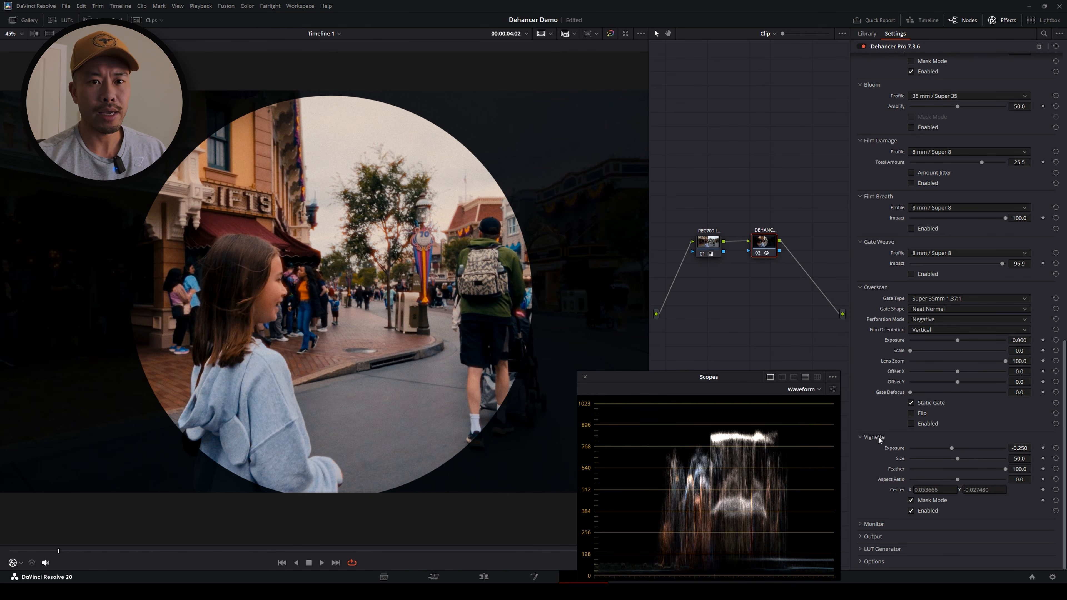
pyautogui.moveTo(960, 457); pyautogui.dragTo(991, 459)
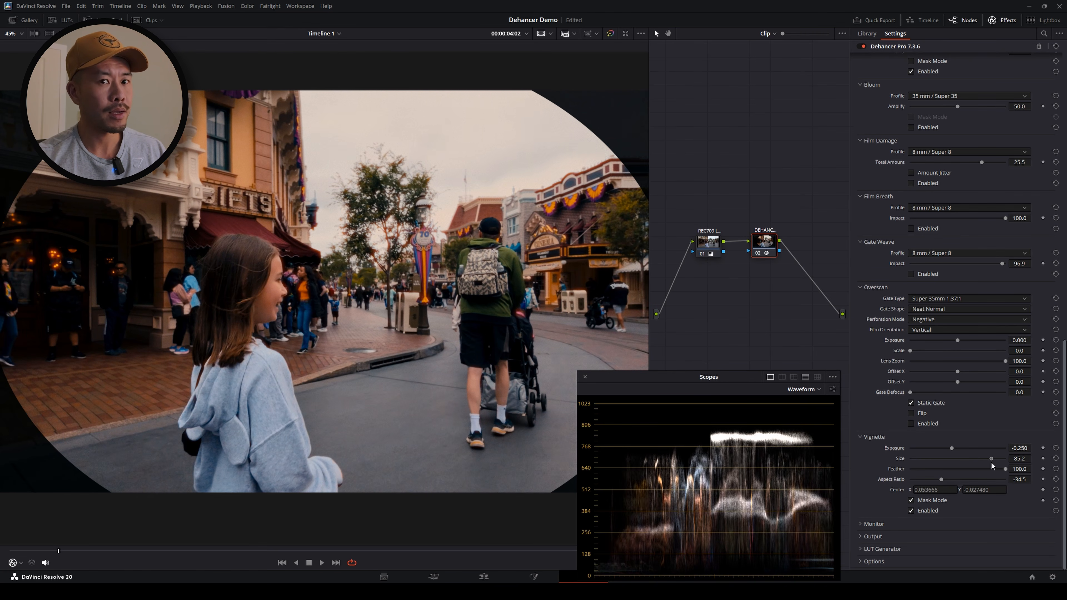
pyautogui.click(912, 501)
# Try a brighter vignette exposure, reset it, and set the vignette's Exposure to -0.288
pyautogui.moveTo(952, 448)
pyautogui.mouseDown()
pyautogui.moveTo(998, 451)
pyautogui.moveTo(943, 454)
pyautogui.moveTo(960, 453)
pyautogui.mouseUp()
pyautogui.doubleClick(899, 450)
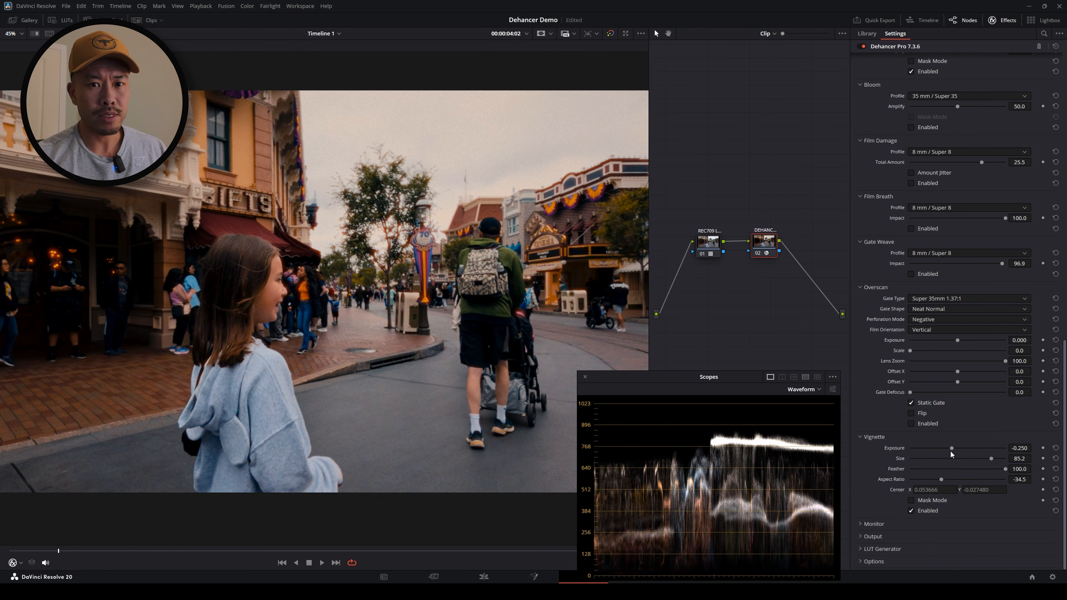
pyautogui.moveTo(953, 449); pyautogui.dragTo(951, 453)
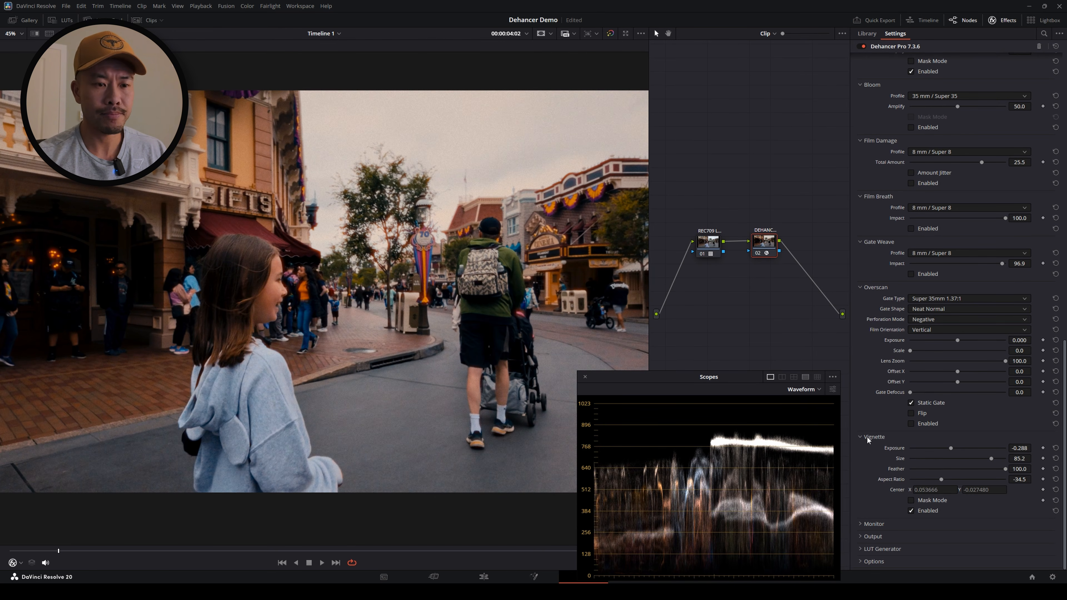
# Play the clip full screen to judge the vignette, and return to the normal view
pyautogui.hotkey('ctrl', 'f')
pyautogui.press('space')
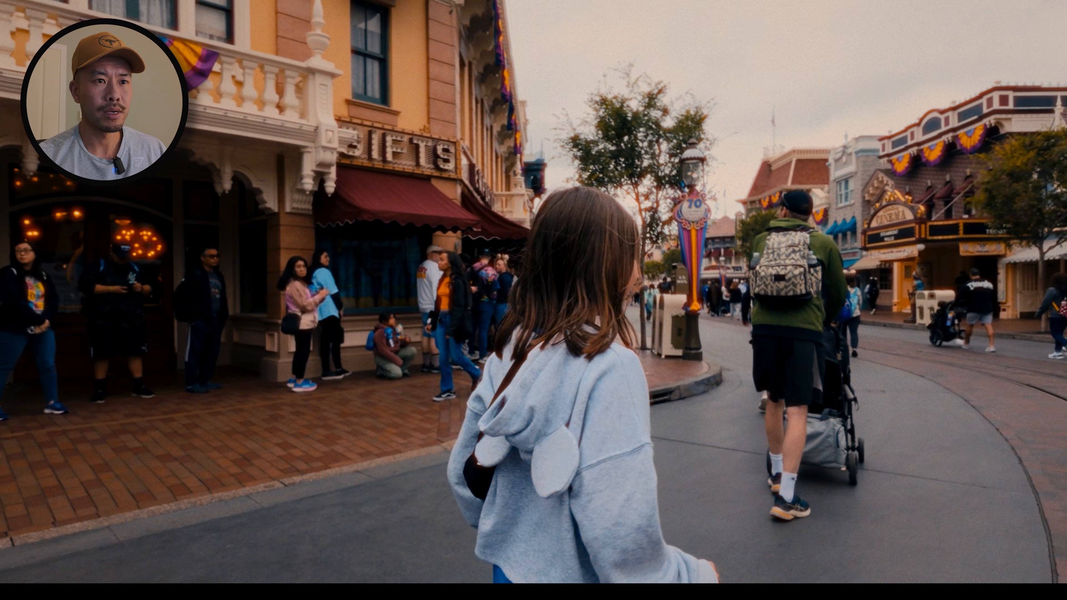
pyautogui.press('Escape')
pyautogui.press('space')
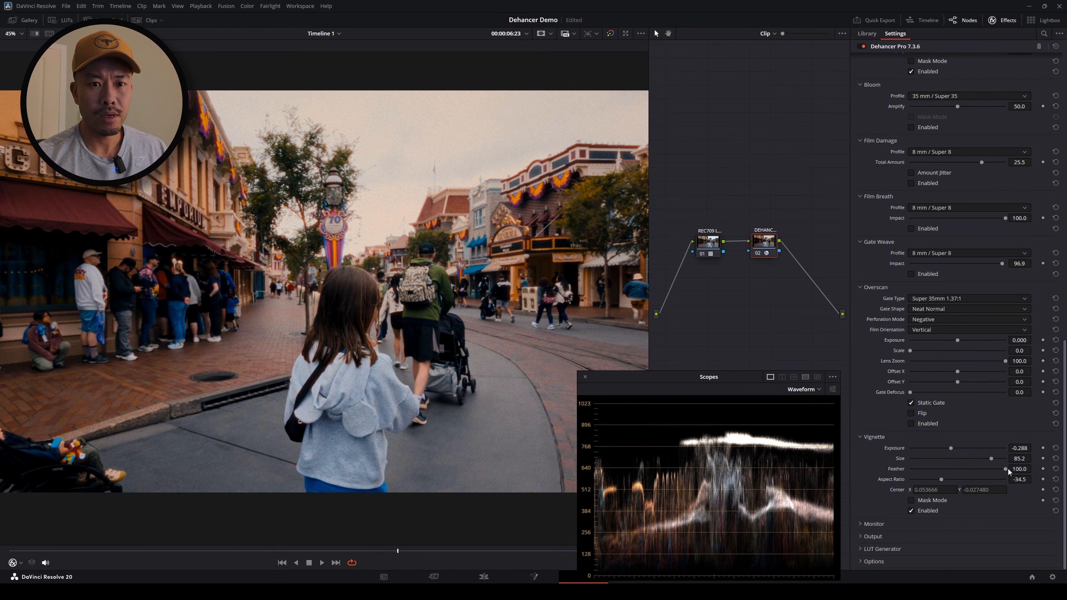
# Inspect the frame with Dehancer's Clipping Indication and its 16-zone False Color IRE display, switching each one off after viewing
pyautogui.click(875, 524)
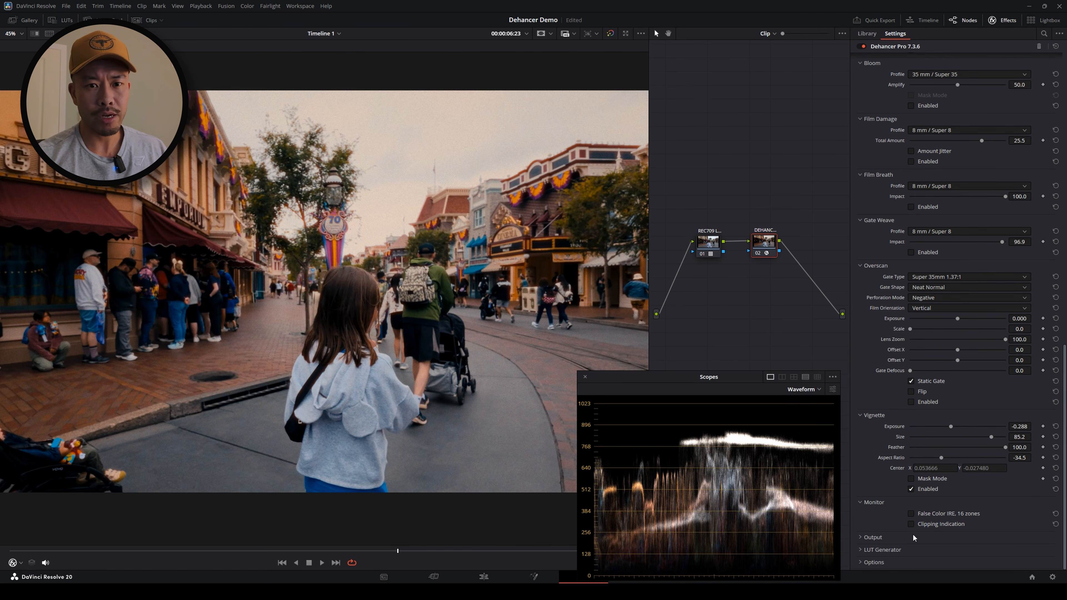
pyautogui.click(911, 524)
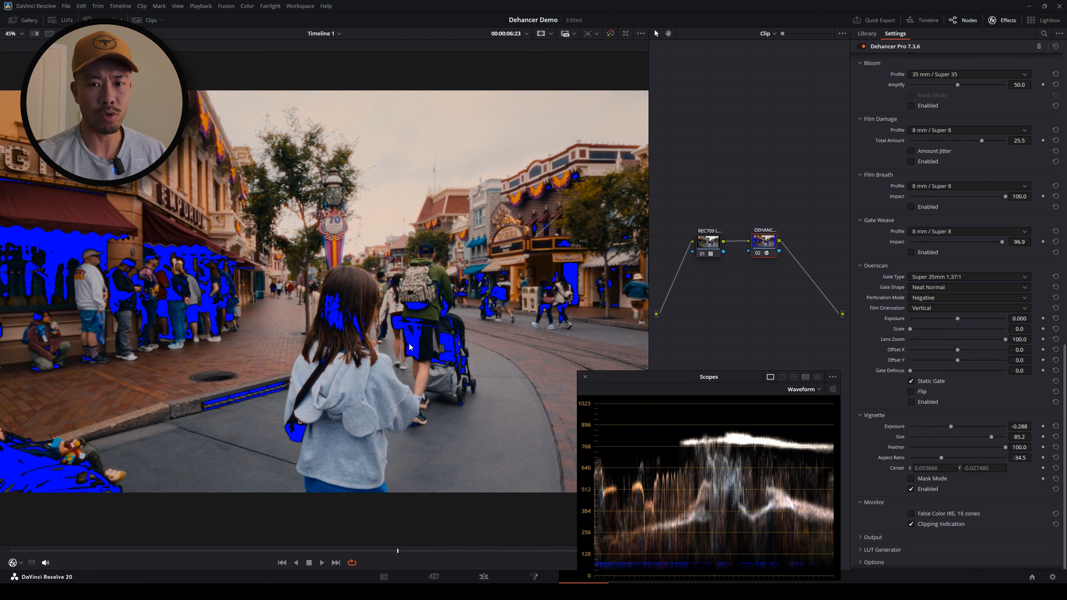
pyautogui.click(911, 524)
pyautogui.click(911, 513)
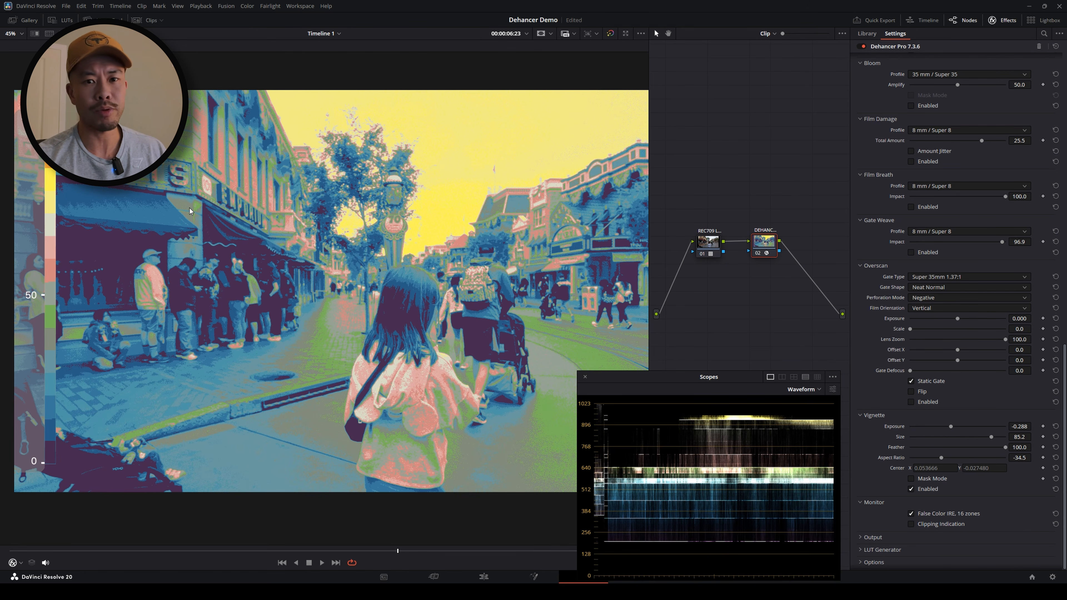
pyautogui.scroll(-1, 915, 534)
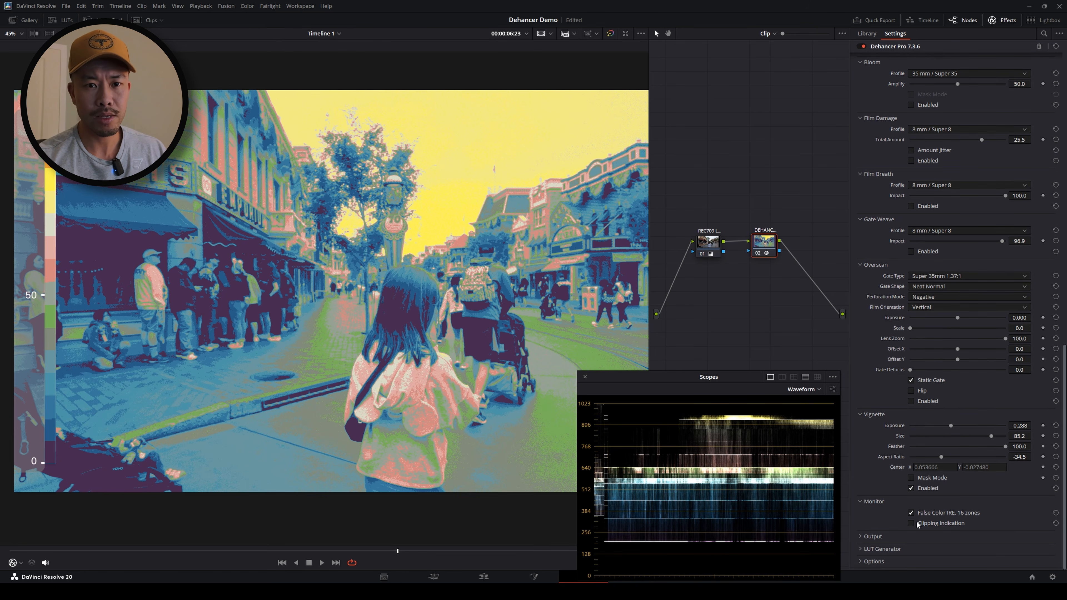
pyautogui.click(910, 513)
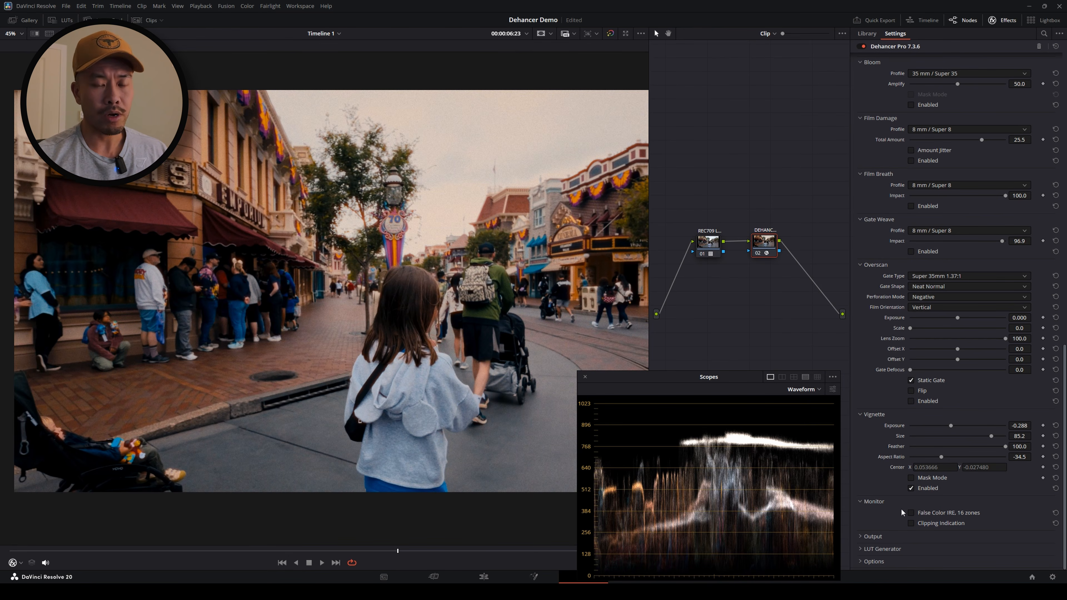
# Try a Total Impact of 48 on the Dehancer output, and restore it to 100
pyautogui.click(870, 538)
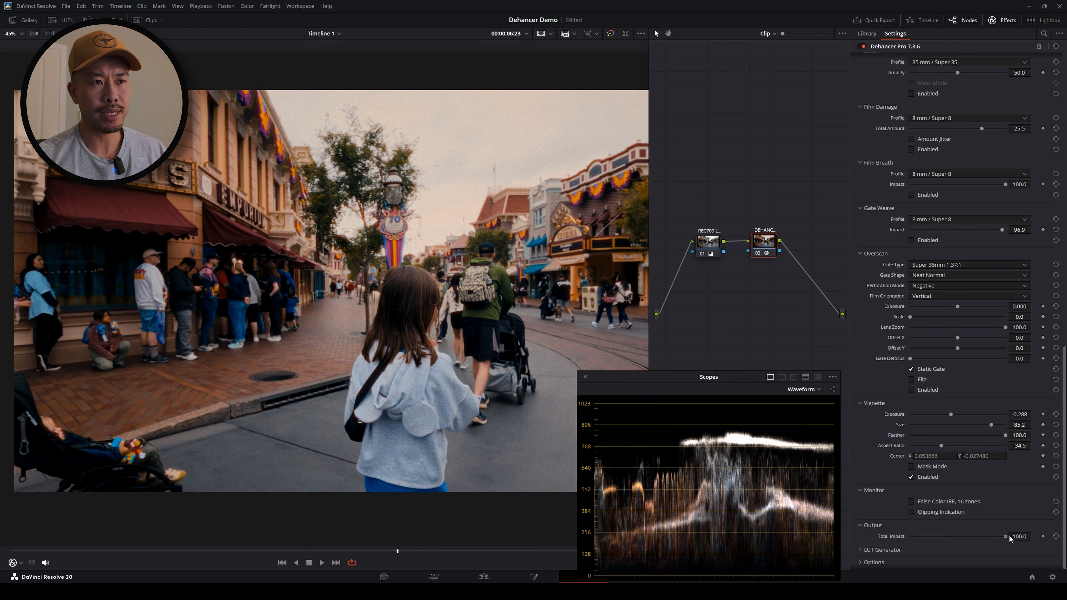
pyautogui.moveTo(1006, 536); pyautogui.dragTo(956, 547)
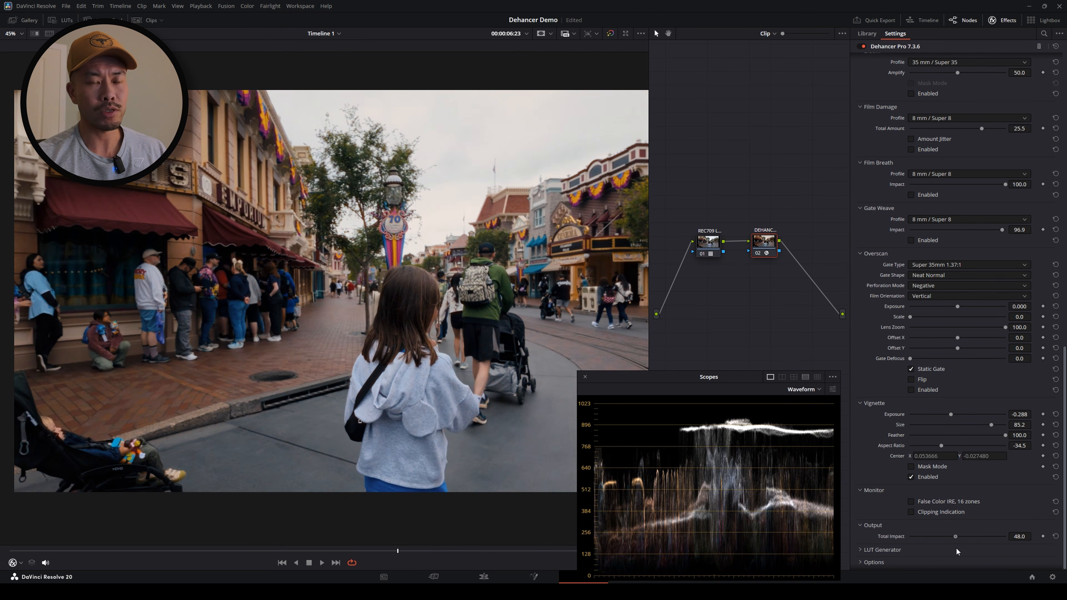
pyautogui.moveTo(956, 547); pyautogui.dragTo(1024, 541)
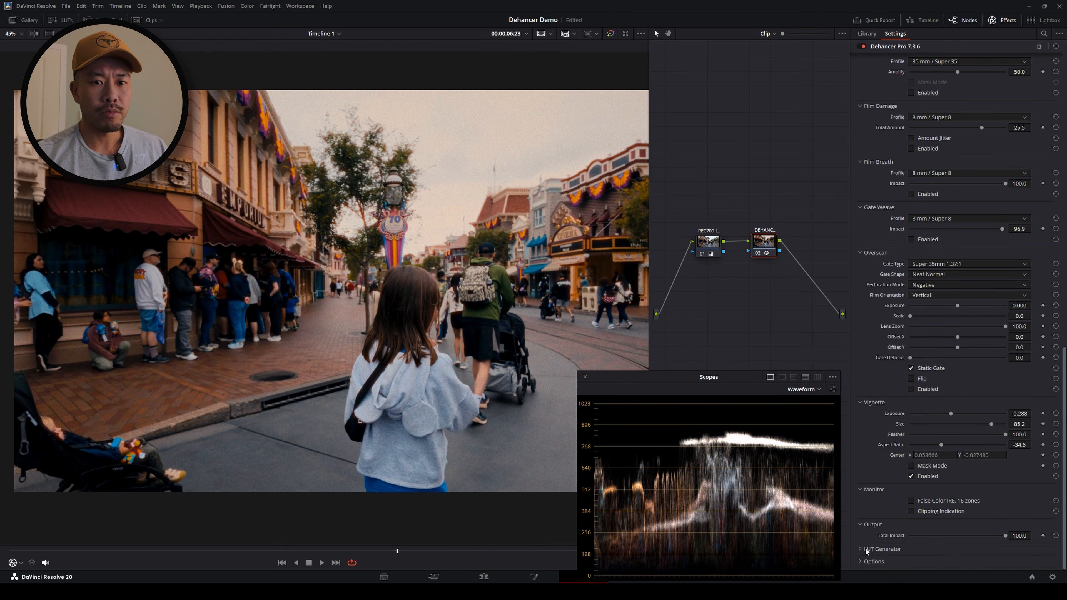
# Expand the LUT Generator and Options settings, and move the Scopes window clear of the viewer image
pyautogui.click(866, 549)
pyautogui.scroll(-1, 931, 526)
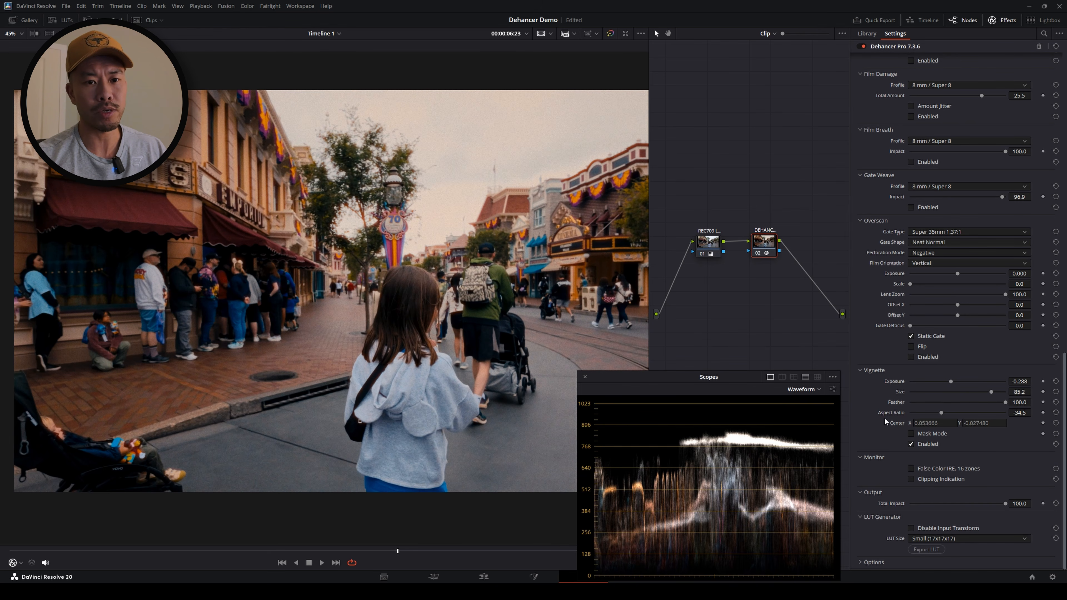
pyautogui.click(877, 561)
pyautogui.scroll(-1, 916, 479)
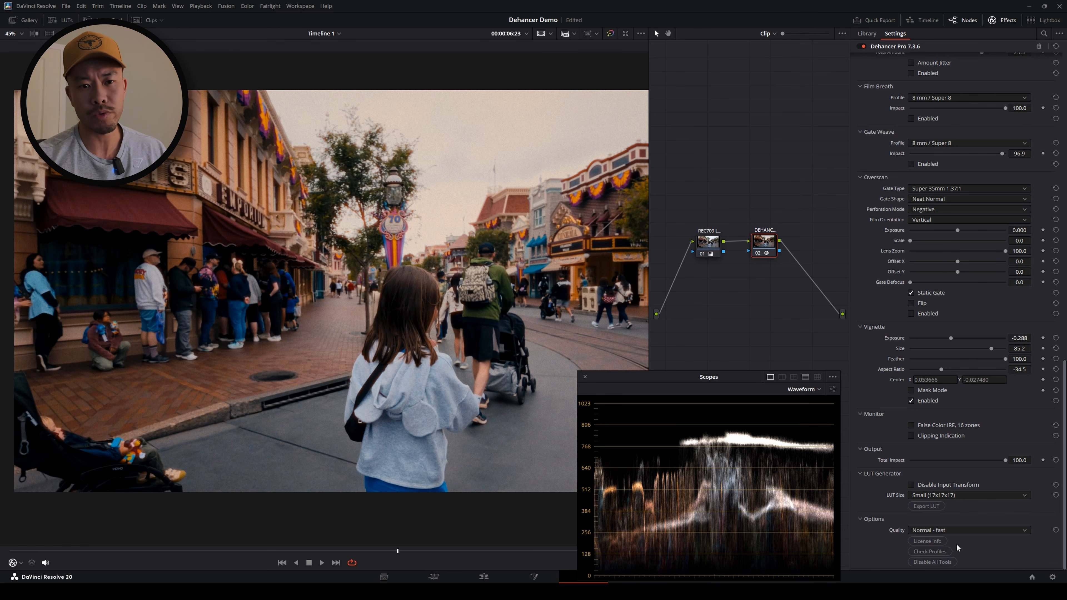
pyautogui.moveTo(726, 377); pyautogui.dragTo(815, 346)
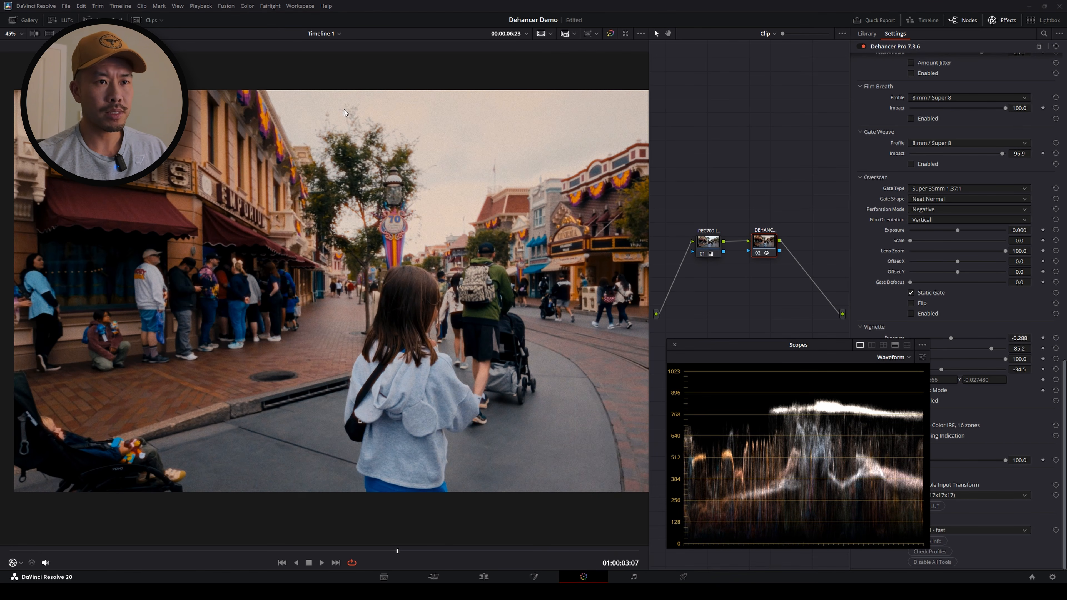